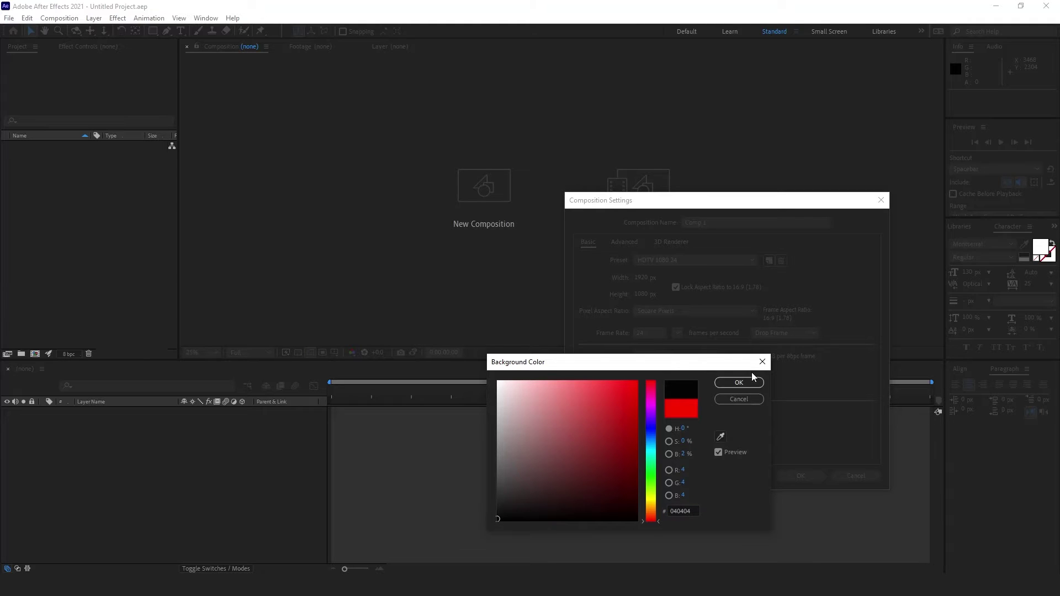
Accept 040404 as the background color and create the 1920 x 1080, 24 fps, five-second composition
{"action": "left_click", "coordinate": [739, 382]}
{"action": "left_click", "coordinate": [800, 476]}
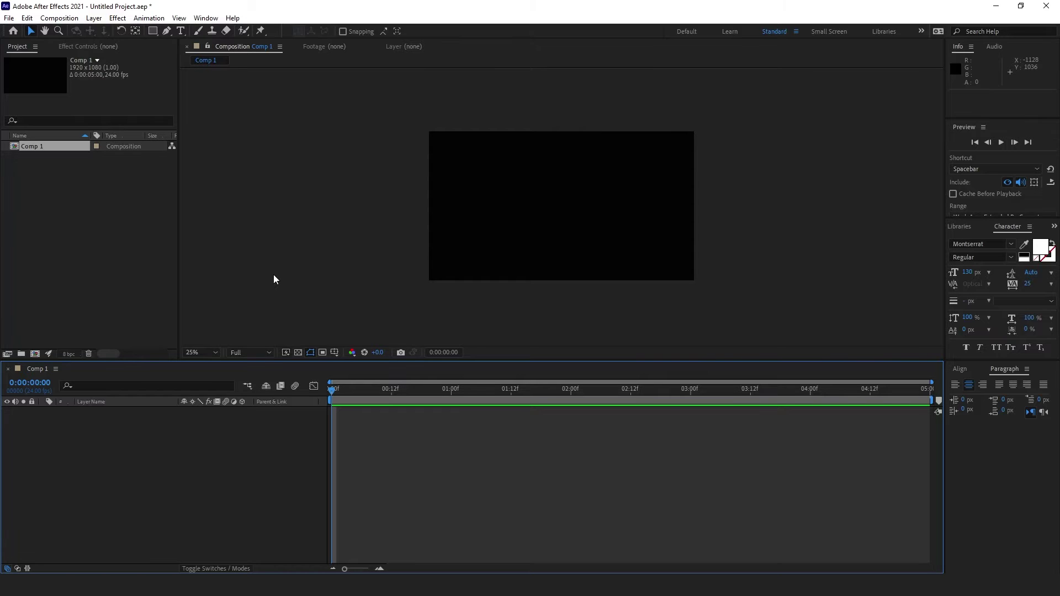
{"action": "key", "text": "ctrl+k"}
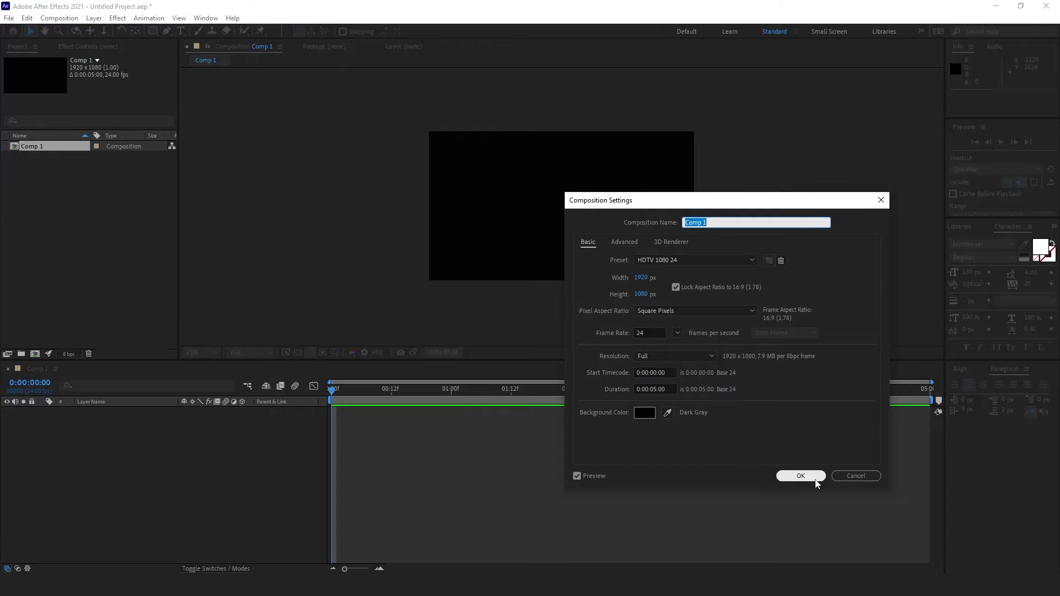
{"action": "left_click", "coordinate": [845, 477]}
{"action": "right_click", "coordinate": [130, 456]}
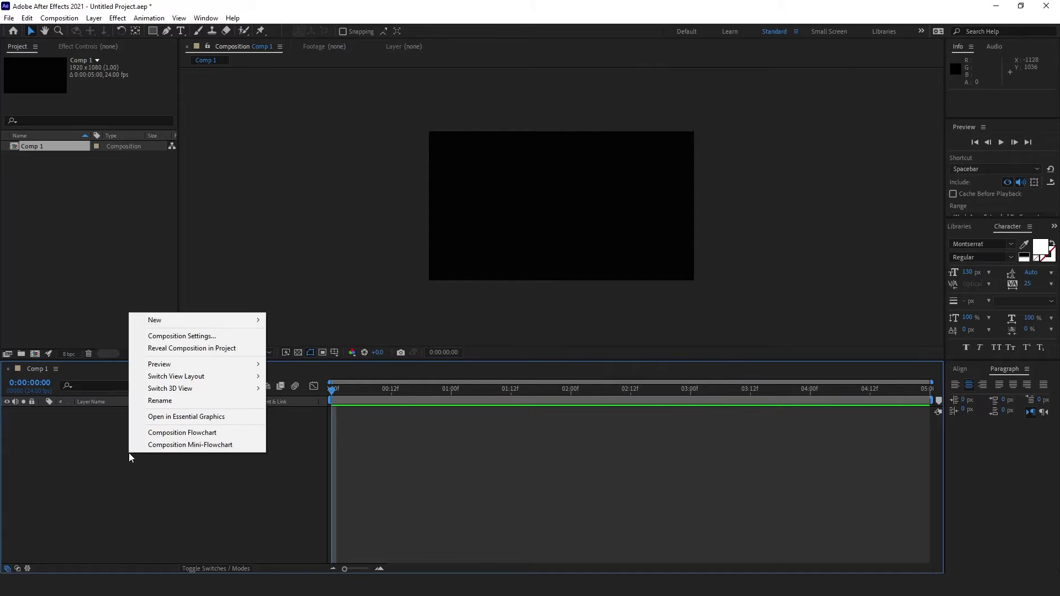
{"action": "left_click", "coordinate": [213, 334]}
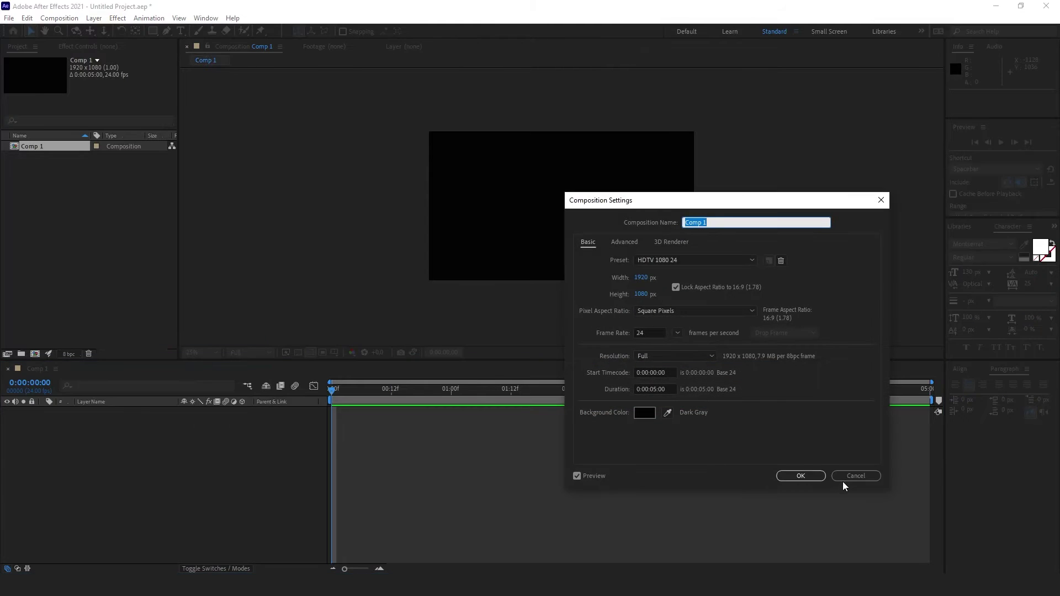
{"action": "left_click", "coordinate": [847, 476]}
{"action": "left_click", "coordinate": [66, 20]}
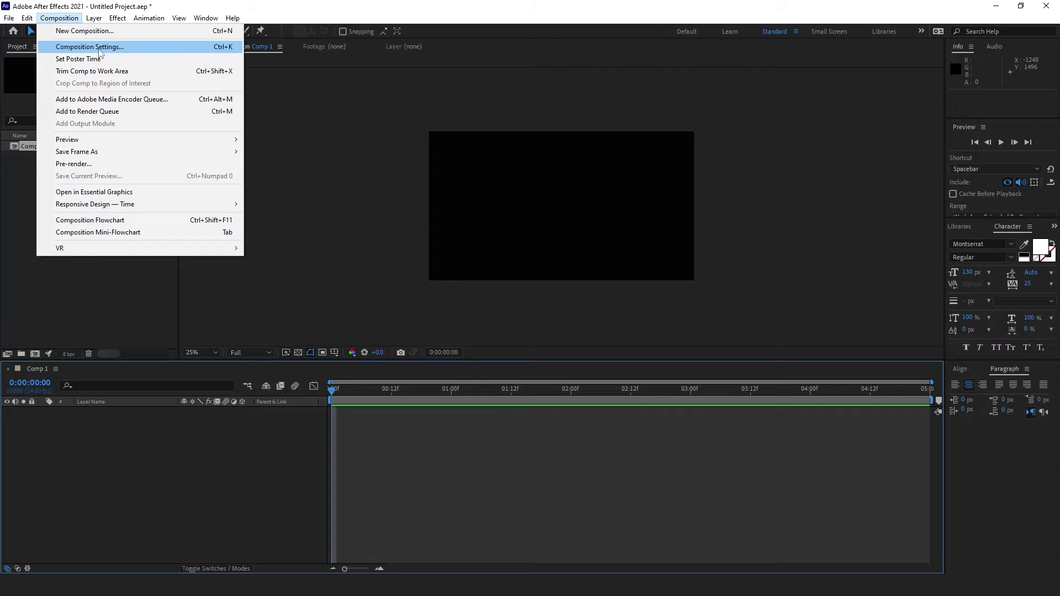
{"action": "left_click", "coordinate": [232, 455]}
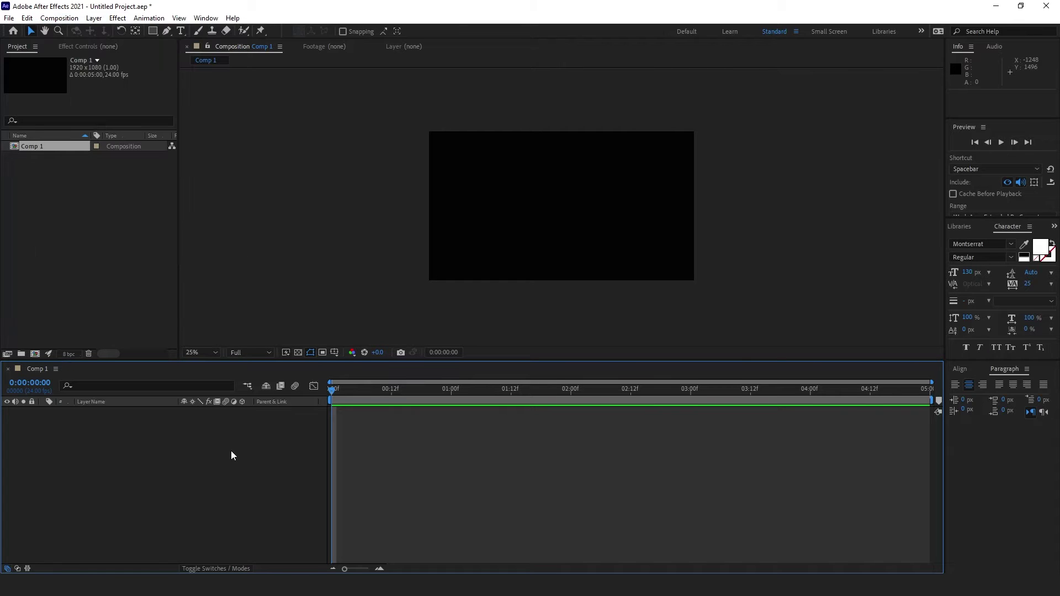
Change the composition's background color to pure red, FF0000
{"action": "key", "text": "ctrl+k"}
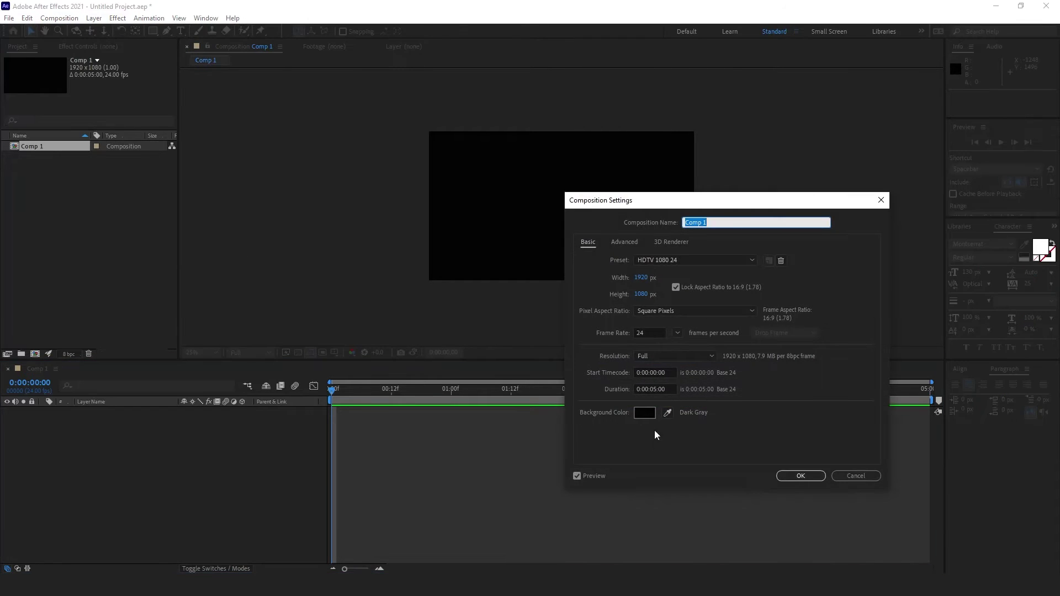
{"action": "left_click", "coordinate": [646, 412]}
{"action": "left_click_drag", "start_coordinate": [600, 403], "coordinate": [652, 380]}
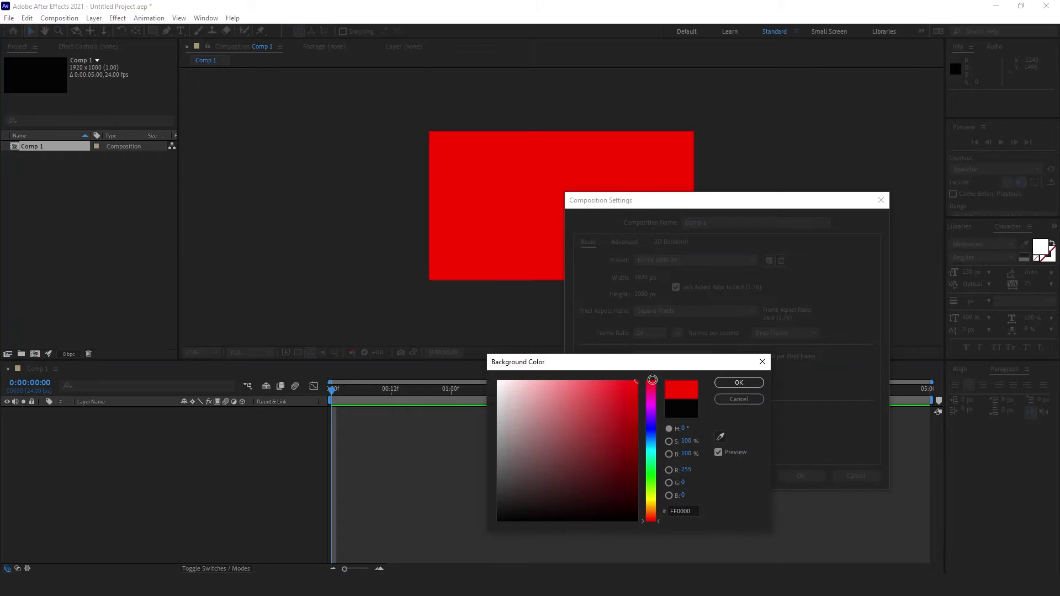
{"action": "left_click", "coordinate": [738, 384]}
{"action": "left_click", "coordinate": [801, 475]}
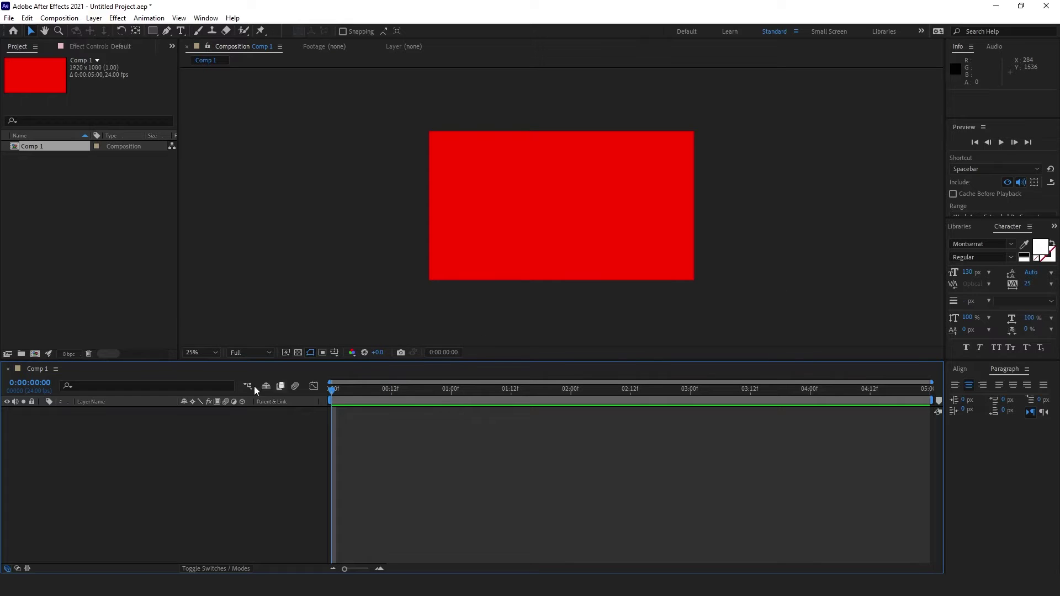
Add a white solid layer to Comp 1 at the full composition size of 1920 x 1080 px
{"action": "right_click", "coordinate": [224, 472]}
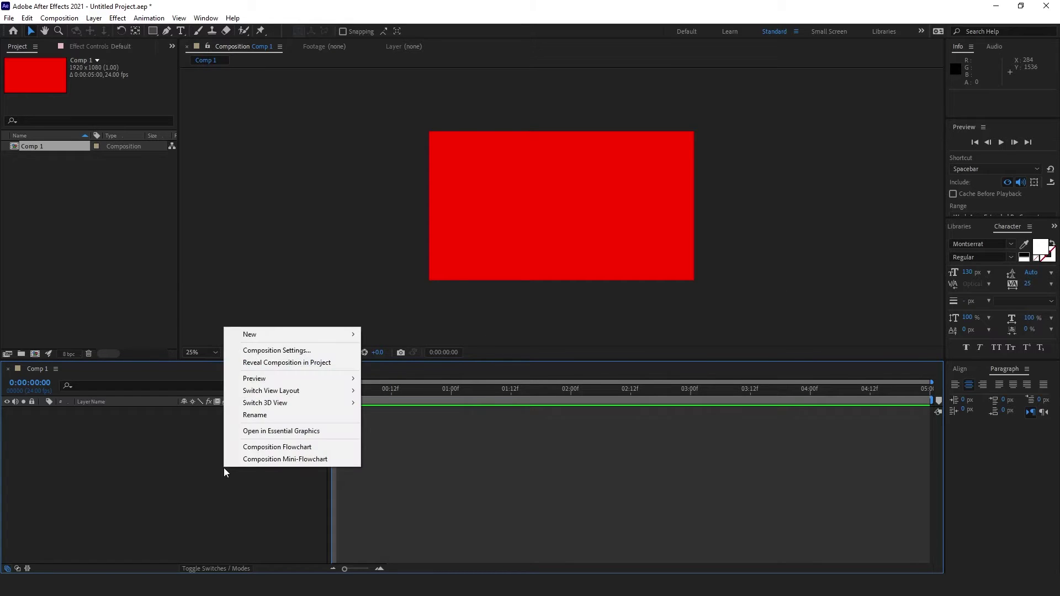
{"action": "right_click", "coordinate": [120, 458]}
{"action": "mouse_move", "coordinate": [210, 327]}
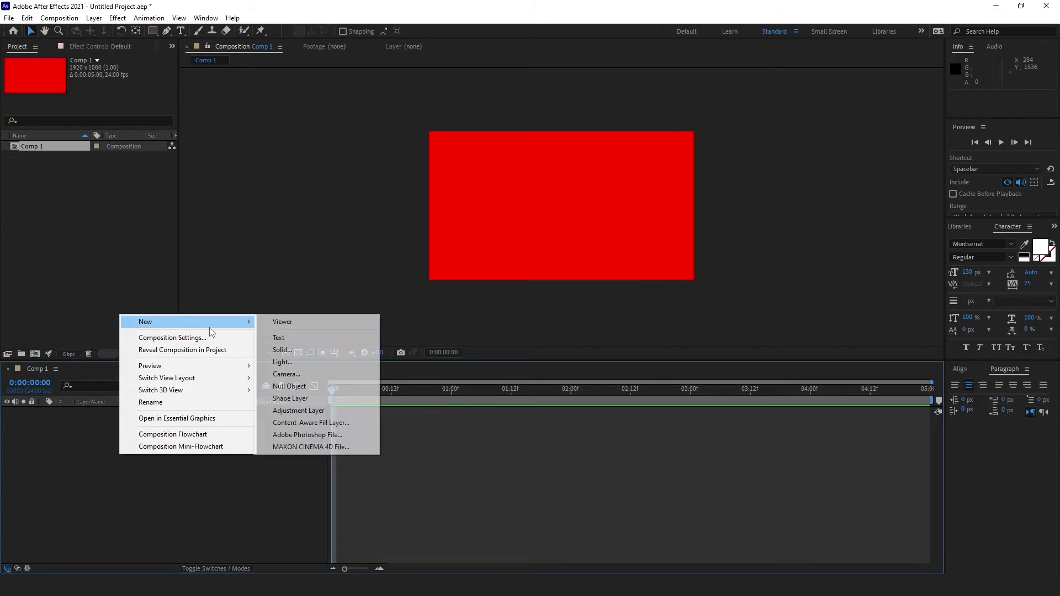
{"action": "left_click", "coordinate": [347, 350]}
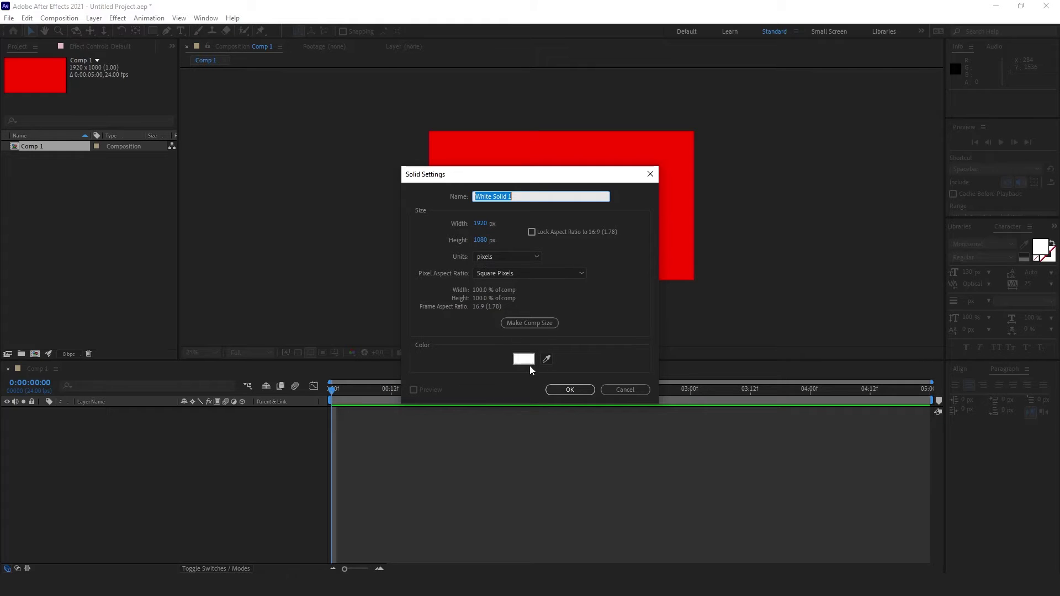
{"action": "left_click", "coordinate": [567, 389]}
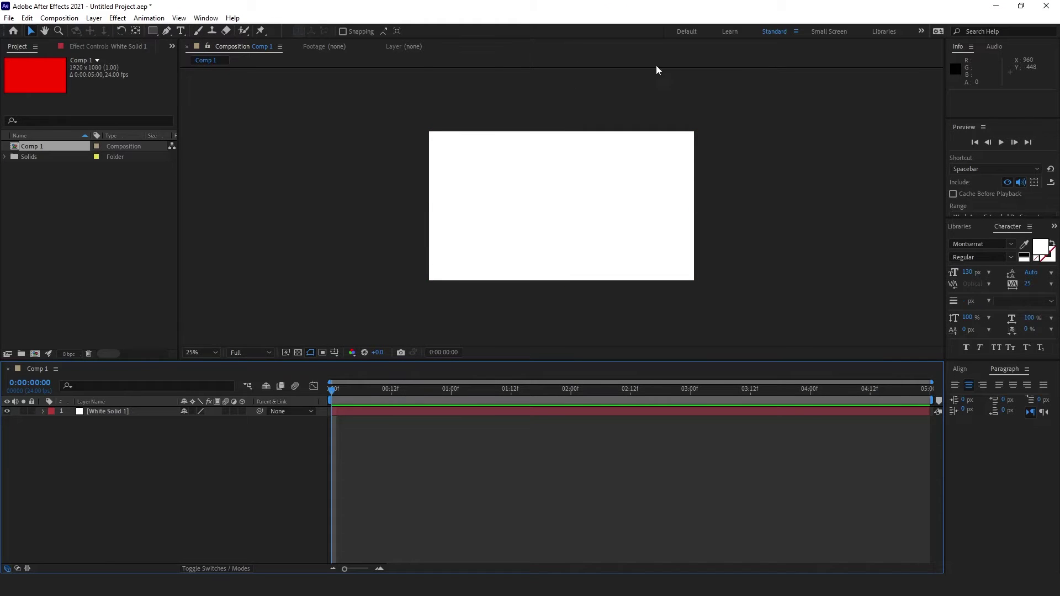
Search the effects and presets for "gradie" and apply Gradient Ramp to the white solid layer
{"action": "left_click", "coordinate": [204, 18]}
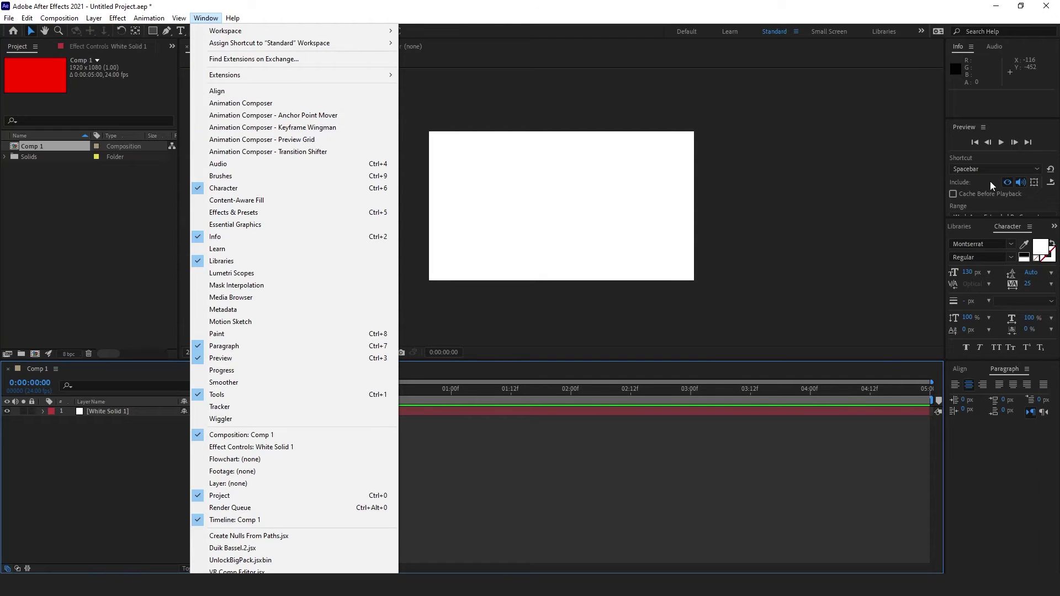
{"action": "left_click", "coordinate": [290, 212]}
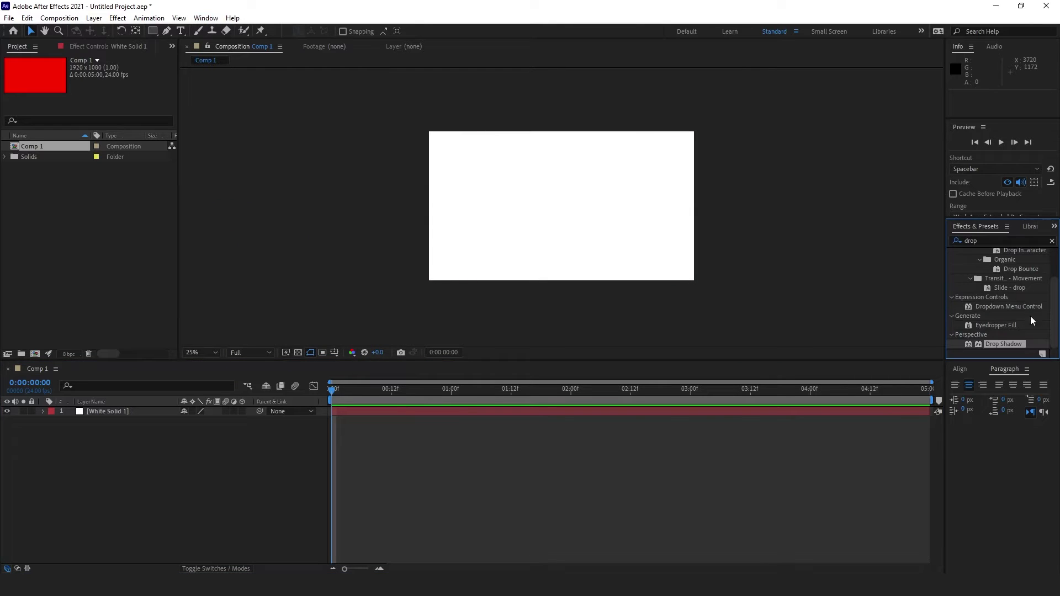
{"action": "left_click", "coordinate": [1052, 241]}
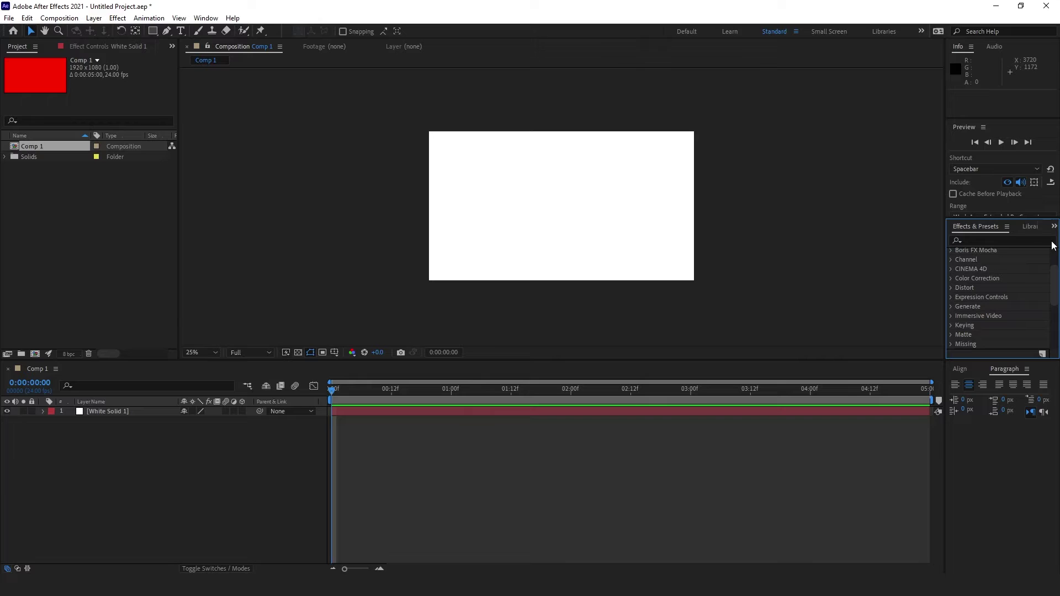
{"action": "left_click", "coordinate": [992, 241]}
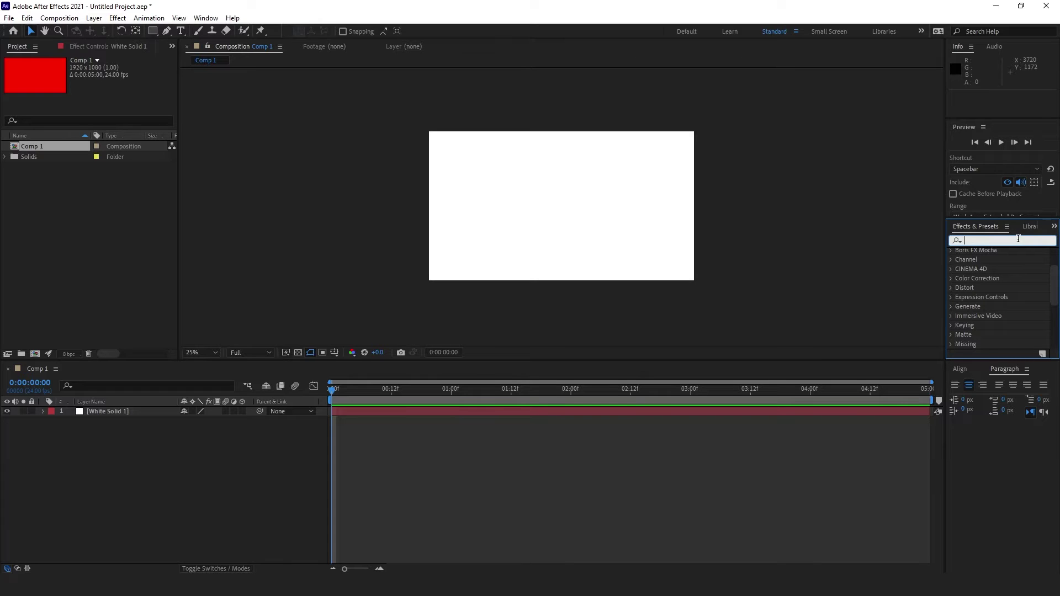
{"action": "type", "text": "grad"}
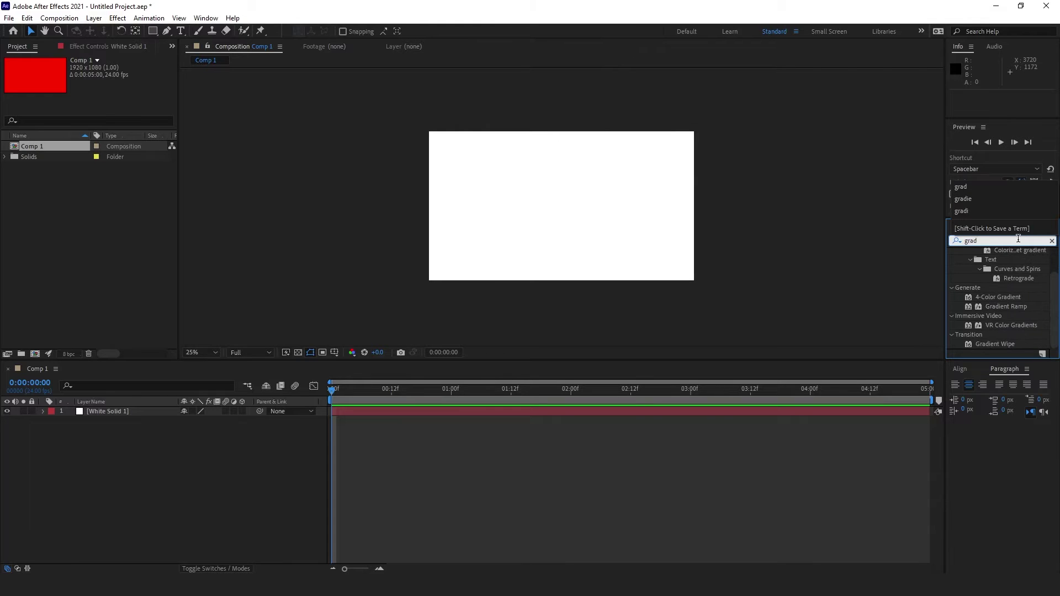
{"action": "type", "text": "ie"}
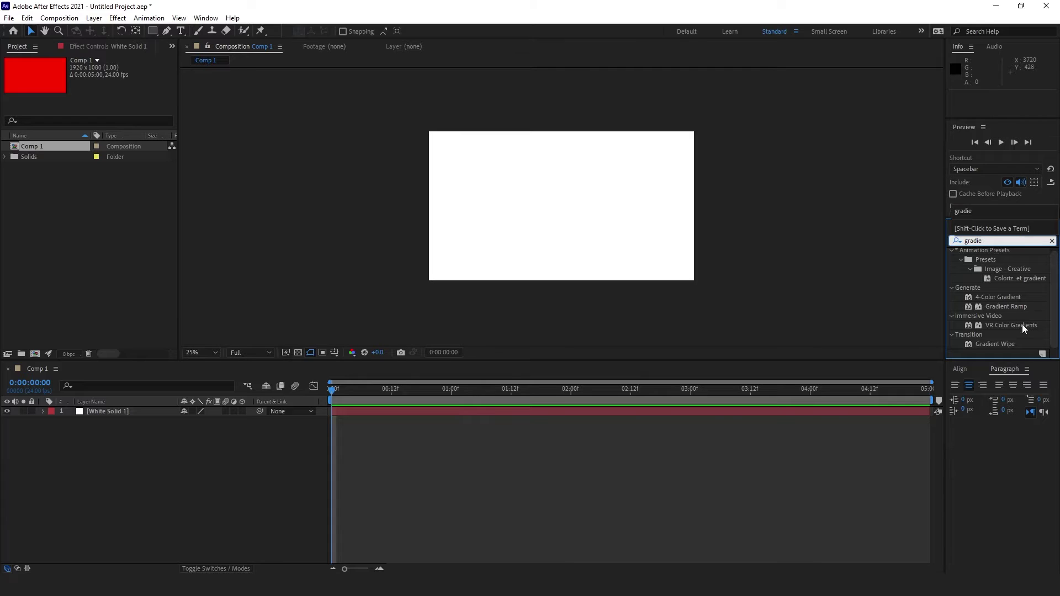
{"action": "left_click", "coordinate": [1012, 308]}
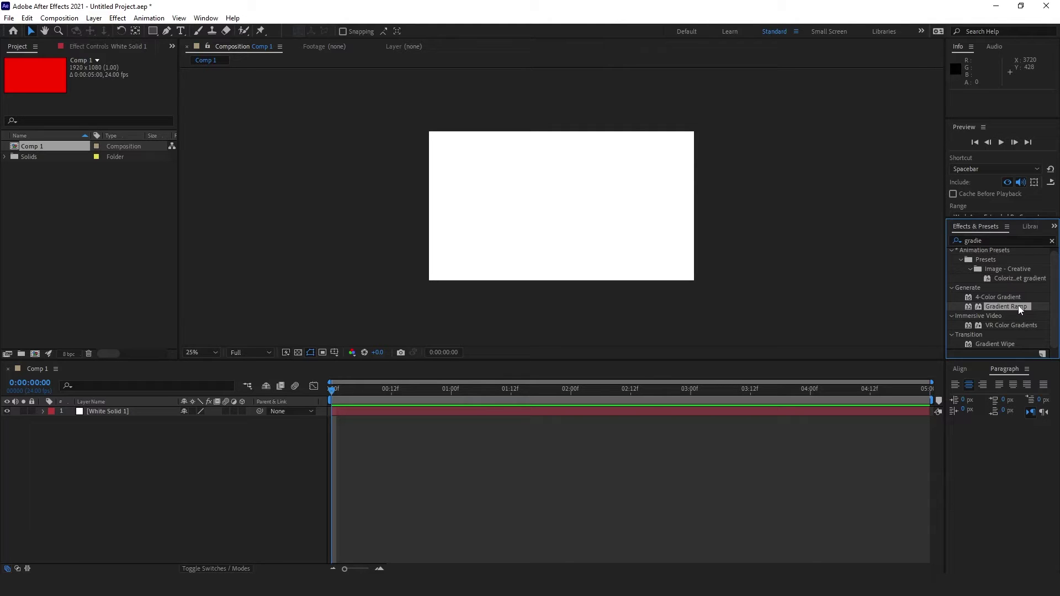
{"action": "left_click_drag", "start_coordinate": [1021, 304], "coordinate": [187, 409]}
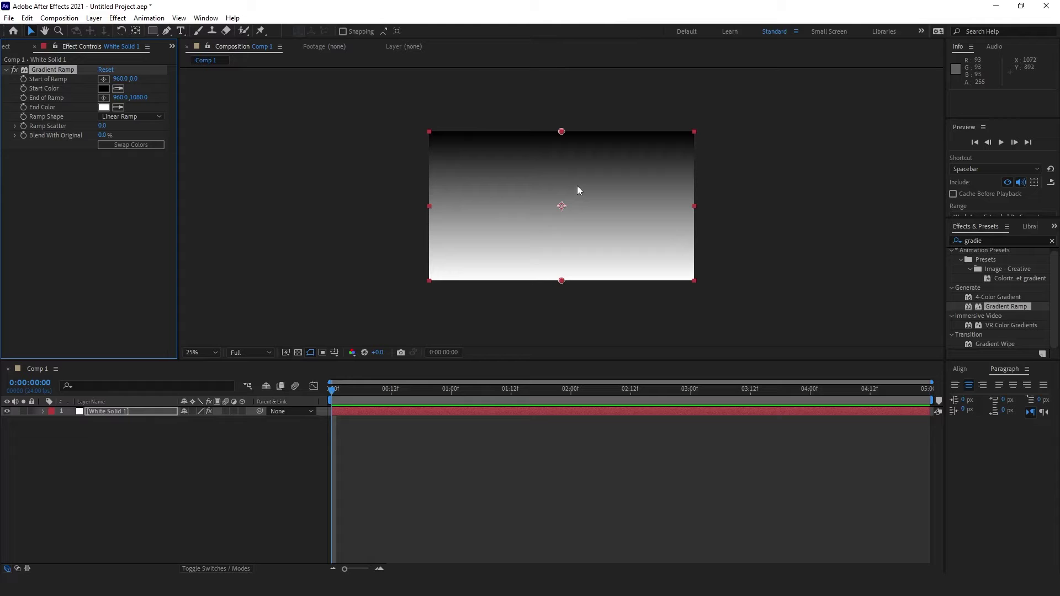
Make the gradient a Radial Ramp starting at the frame's centre, about 952, 536, and ending below the frame at about 972, 1544
{"action": "left_click", "coordinate": [138, 117]}
{"action": "left_click", "coordinate": [145, 141]}
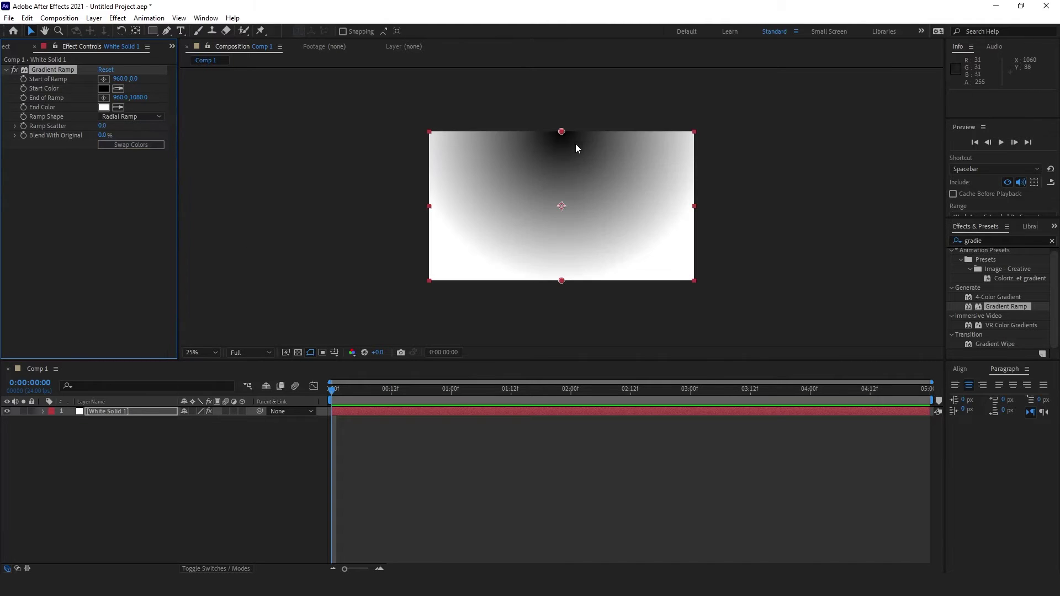
{"action": "left_click_drag", "start_coordinate": [561, 131], "coordinate": [563, 206]}
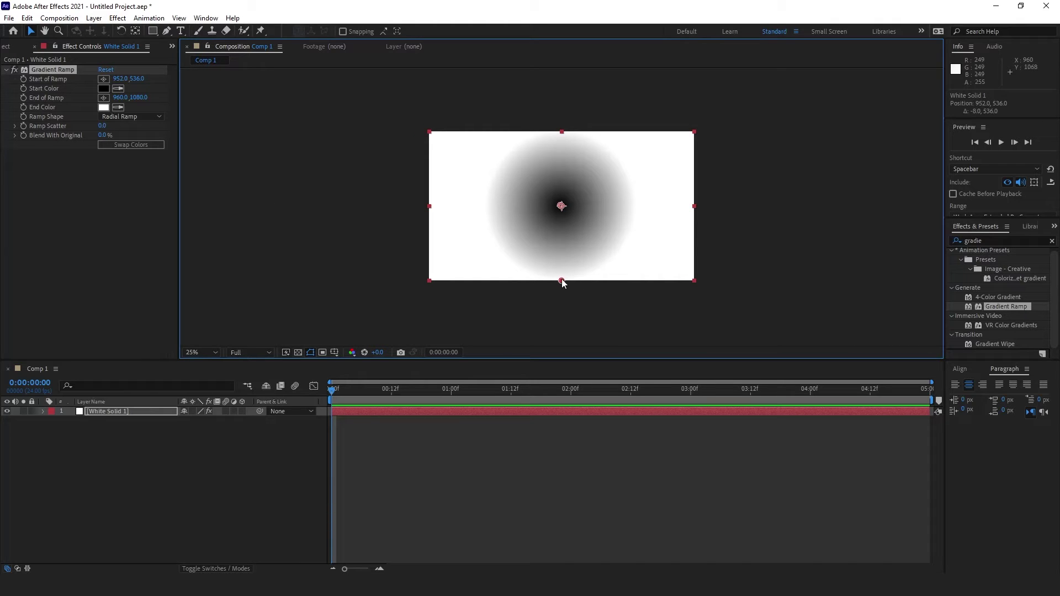
{"action": "left_click_drag", "start_coordinate": [561, 282], "coordinate": [563, 343]}
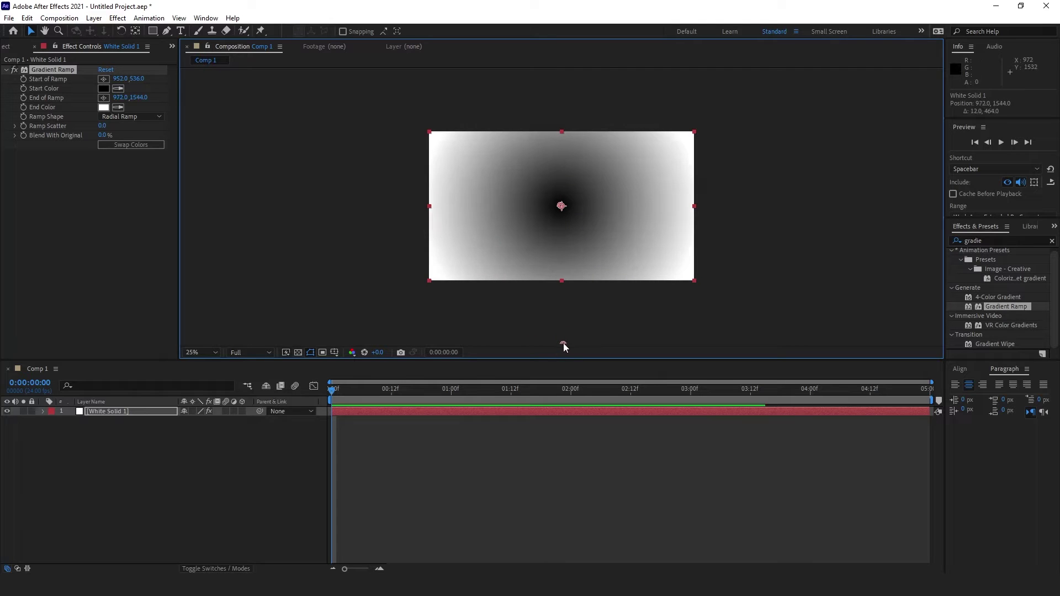
Set the gradient's start color to a light orange, about FFA42F
{"action": "left_click", "coordinate": [103, 91]}
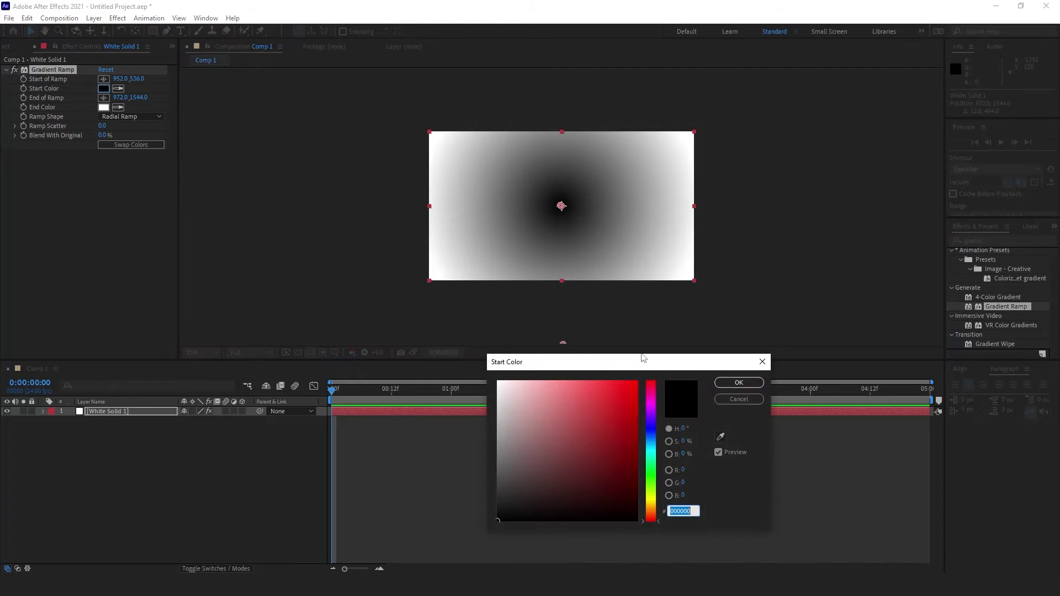
{"action": "left_click", "coordinate": [651, 511]}
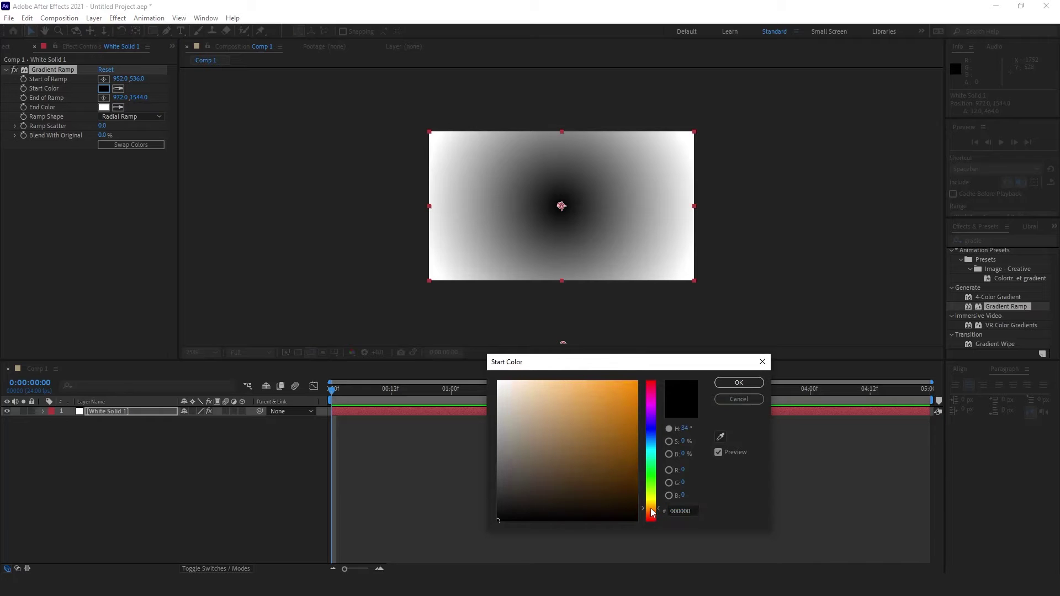
{"action": "left_click_drag", "start_coordinate": [610, 407], "coordinate": [605, 359]}
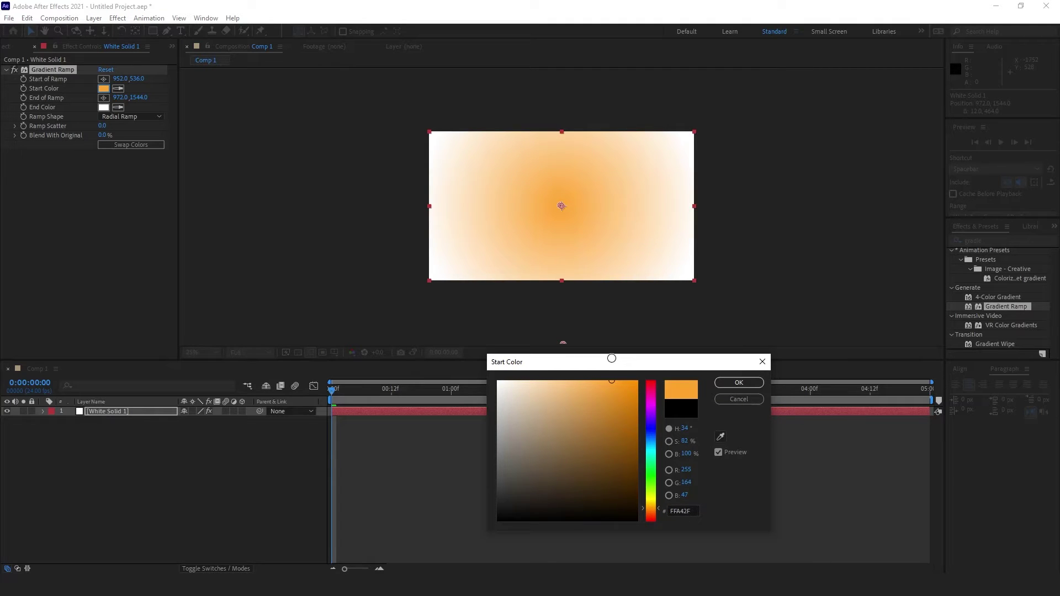
{"action": "left_click", "coordinate": [747, 384]}
Set the gradient's end color to a darker, redder orange than the start color
{"action": "left_click", "coordinate": [103, 107]}
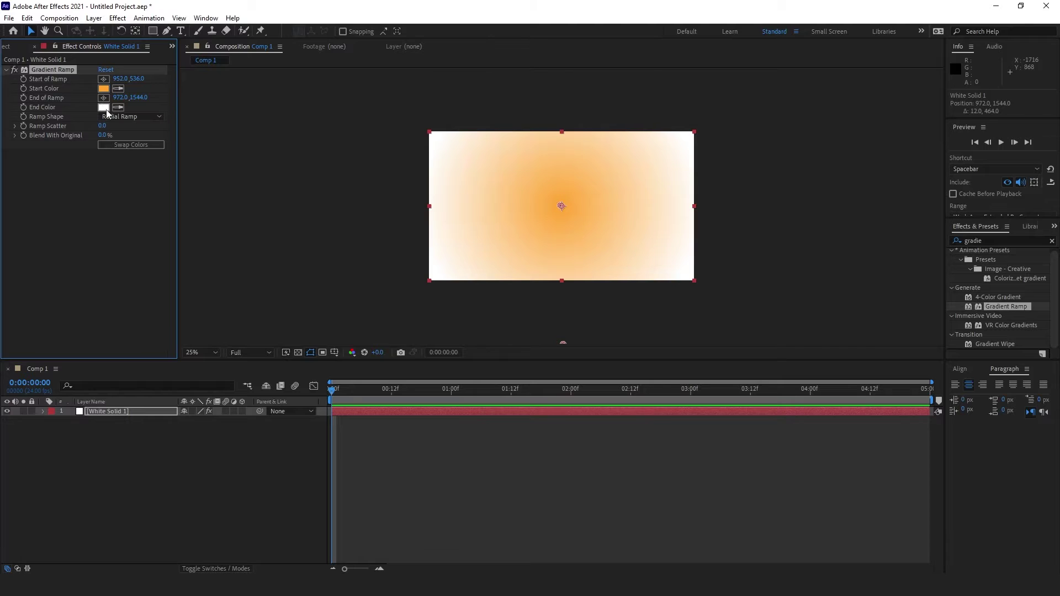
{"action": "left_click_drag", "start_coordinate": [650, 512], "coordinate": [648, 511]}
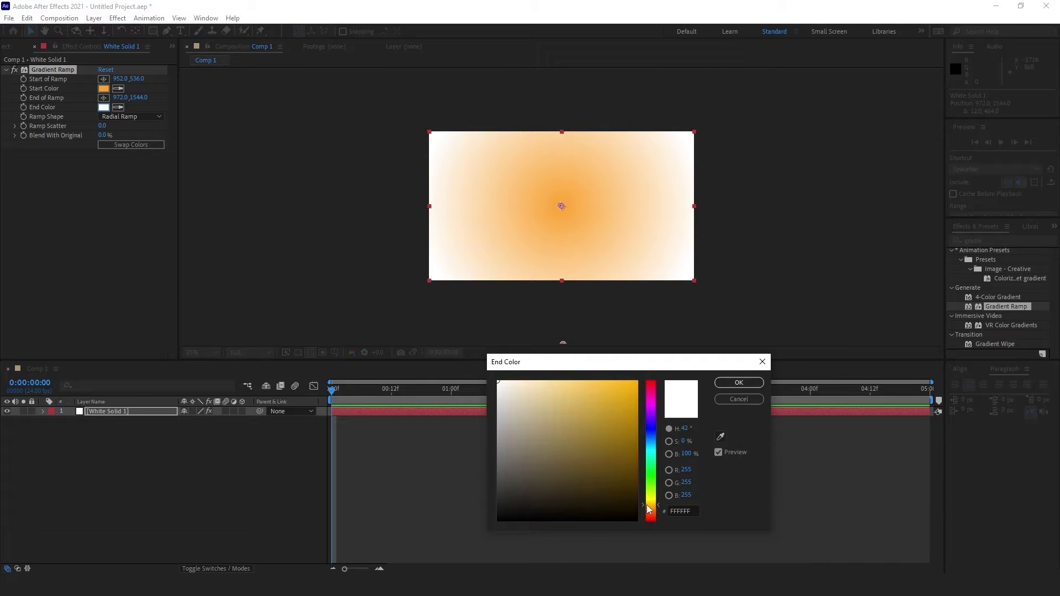
{"action": "left_click", "coordinate": [622, 400]}
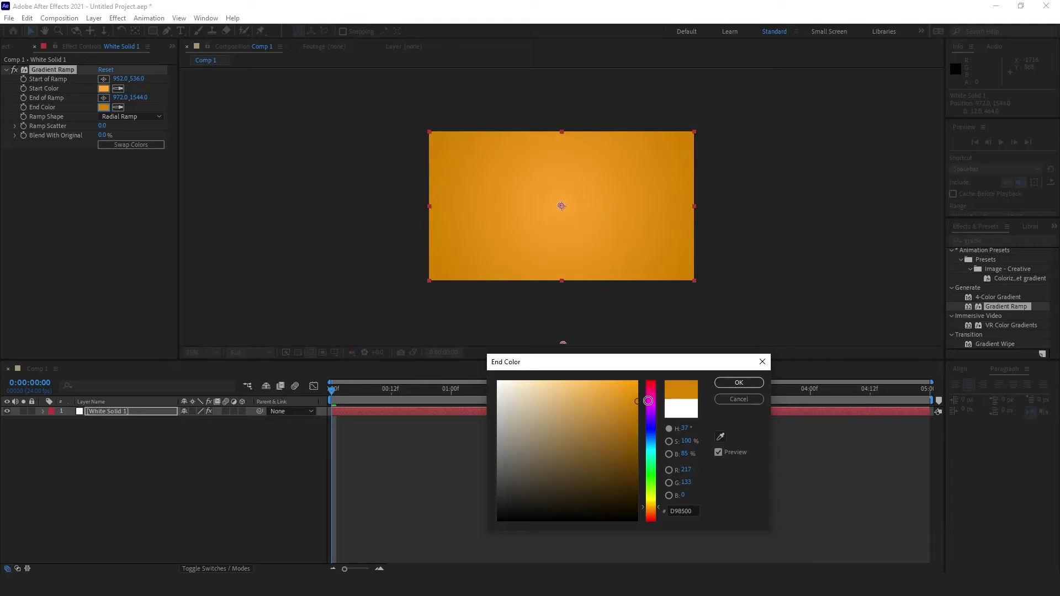
{"action": "left_click", "coordinate": [650, 513]}
{"action": "left_click", "coordinate": [754, 383]}
With no layer selected, draw a white circle about 220 px across with the Ellipse tool above the frame's centre, then return to the Selection tool
{"action": "left_click", "coordinate": [534, 500]}
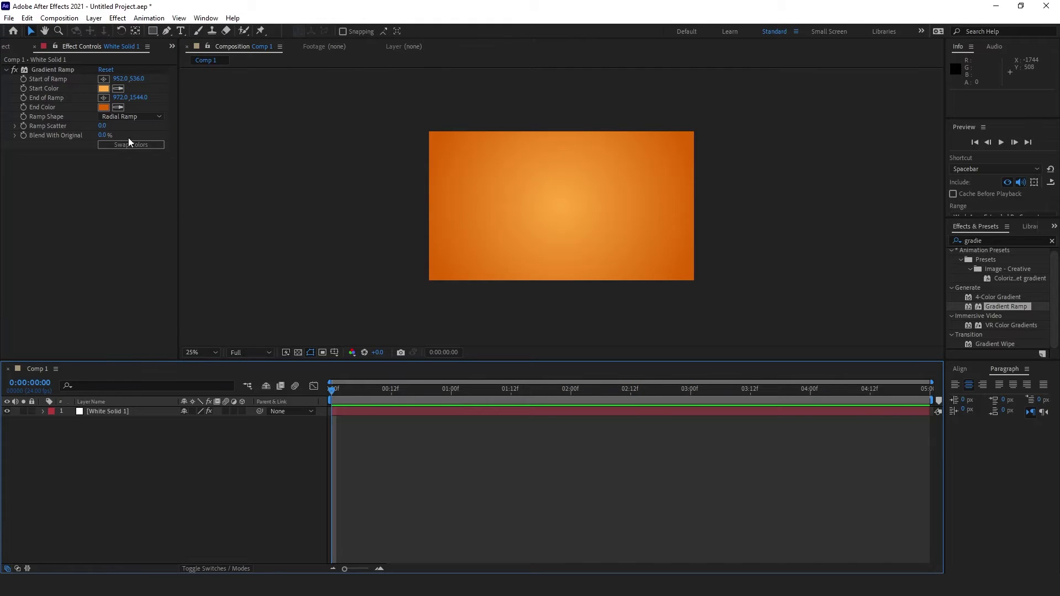
{"action": "key", "text": "q"}
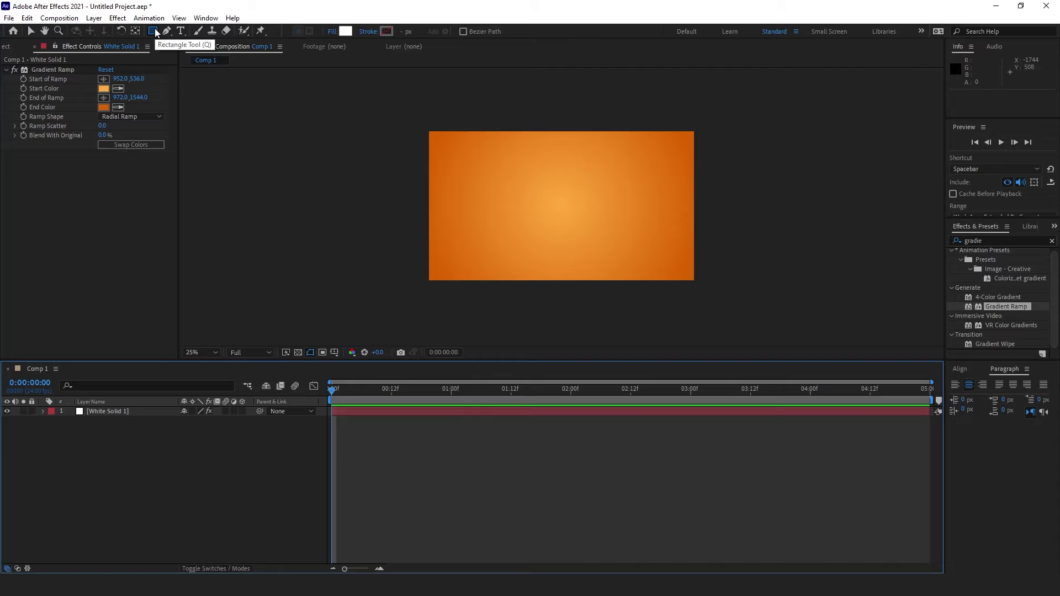
{"action": "left_click_drag", "start_coordinate": [155, 33], "coordinate": [197, 60]}
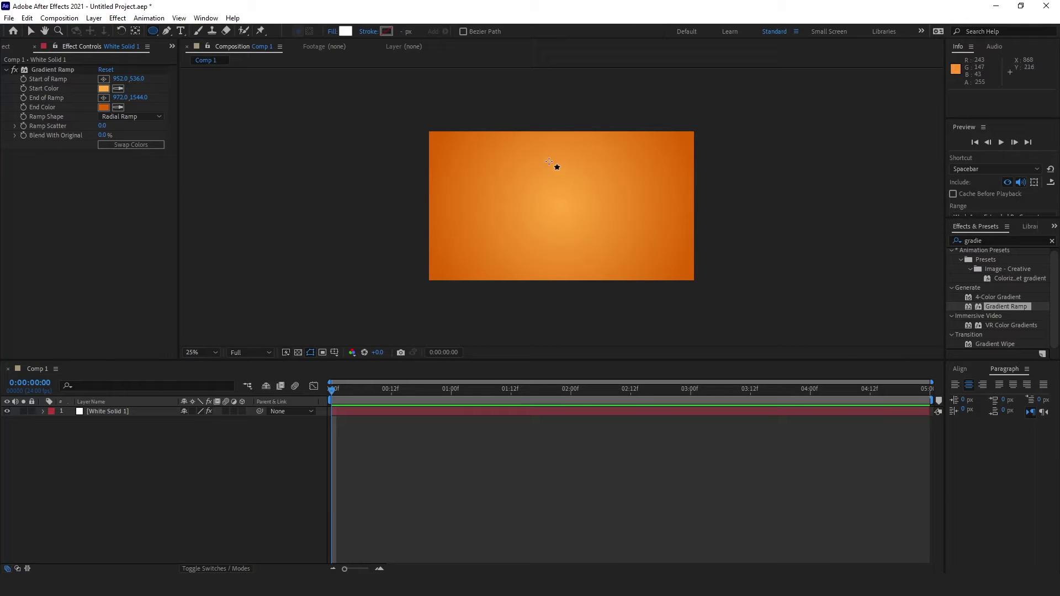
{"action": "left_click_drag", "start_coordinate": [552, 158], "coordinate": [584, 187]}
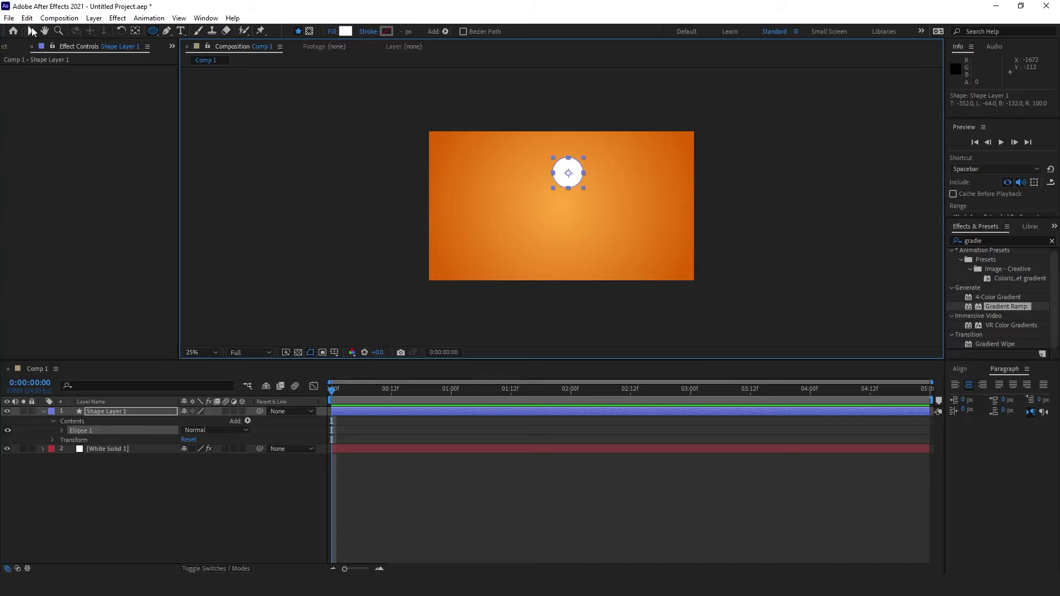
{"action": "left_click", "coordinate": [31, 31]}
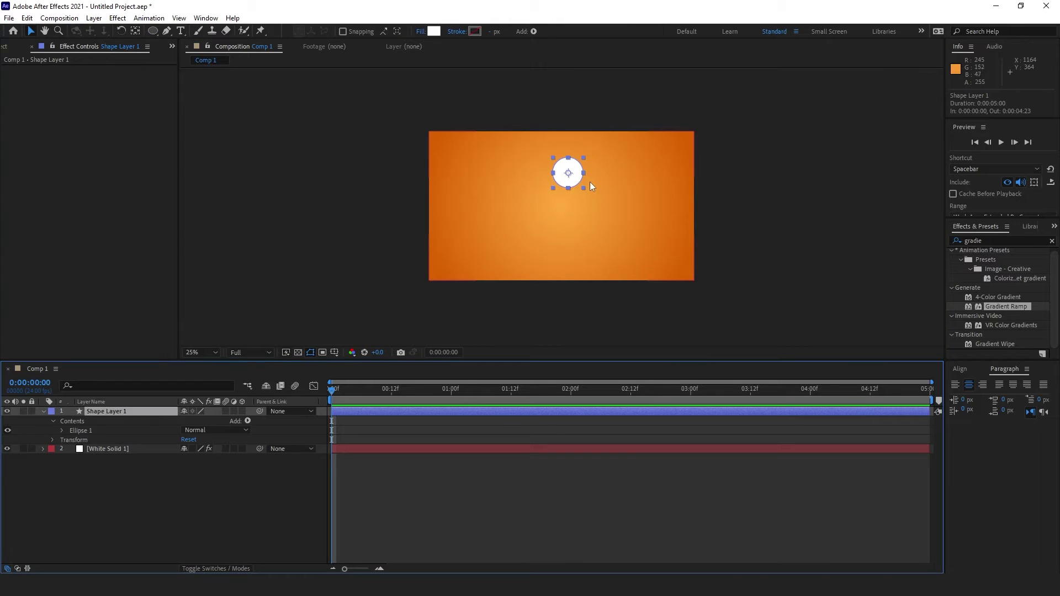
Move the white circle to about 946, 274, horizontally near the middle of the upper frame
{"action": "left_click_drag", "start_coordinate": [570, 184], "coordinate": [563, 180]}
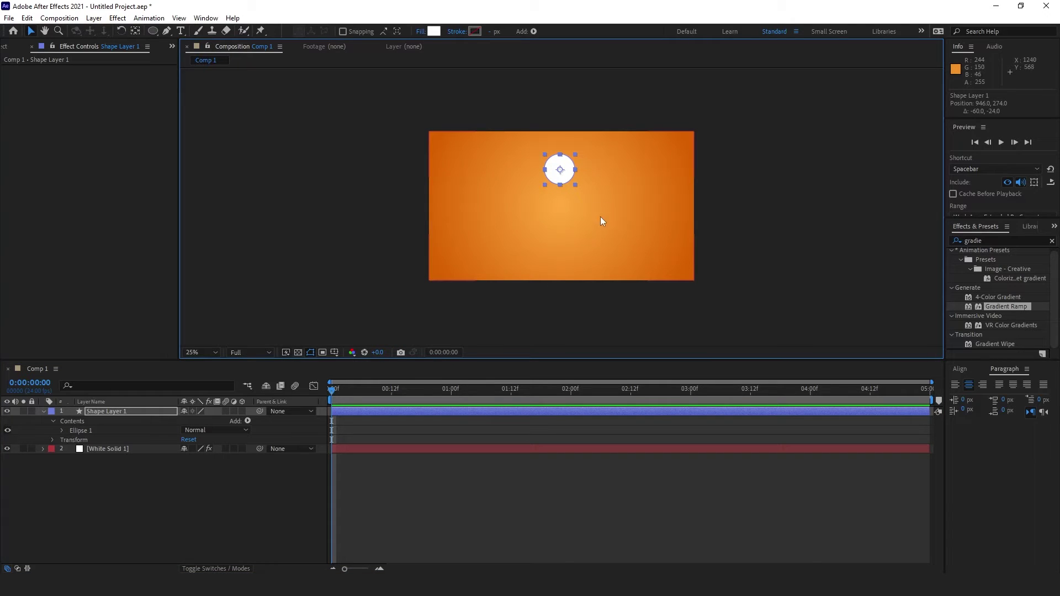
{"action": "left_click", "coordinate": [187, 111]}
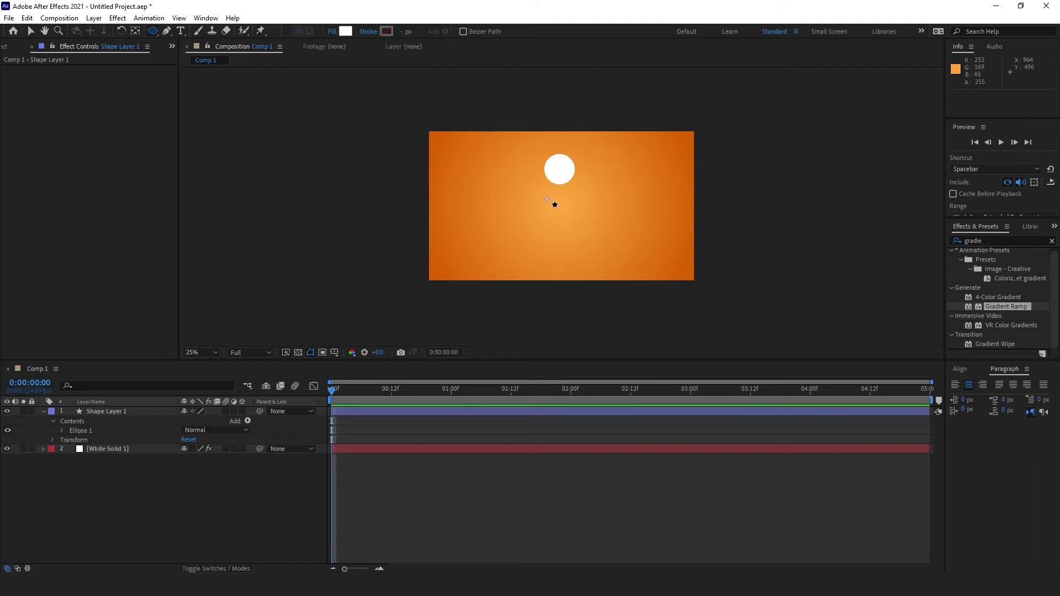
{"action": "left_click_drag", "start_coordinate": [539, 197], "coordinate": [582, 241]}
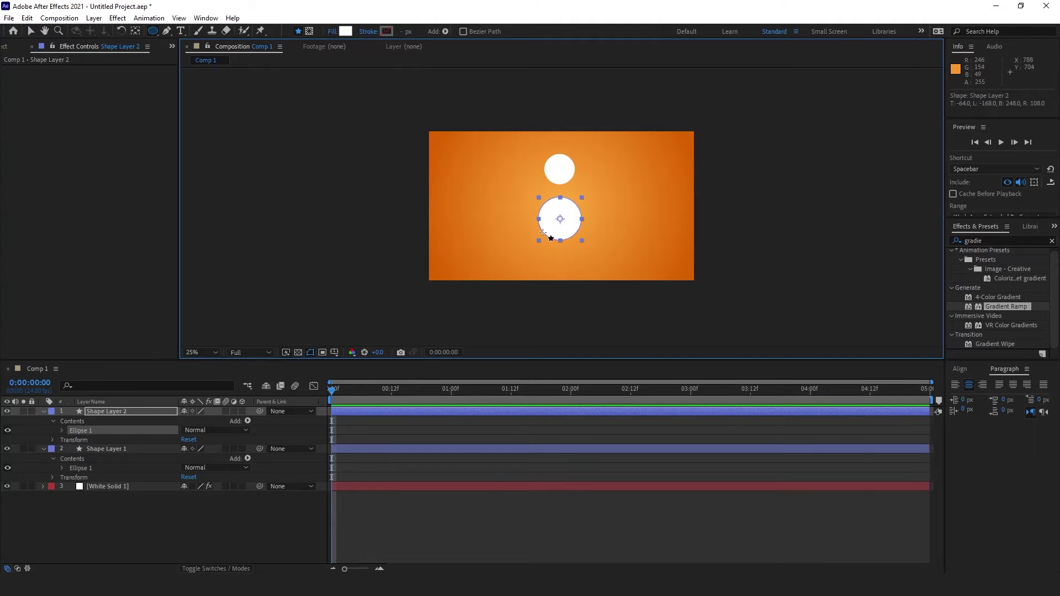
{"action": "key", "text": "ctrl+z"}
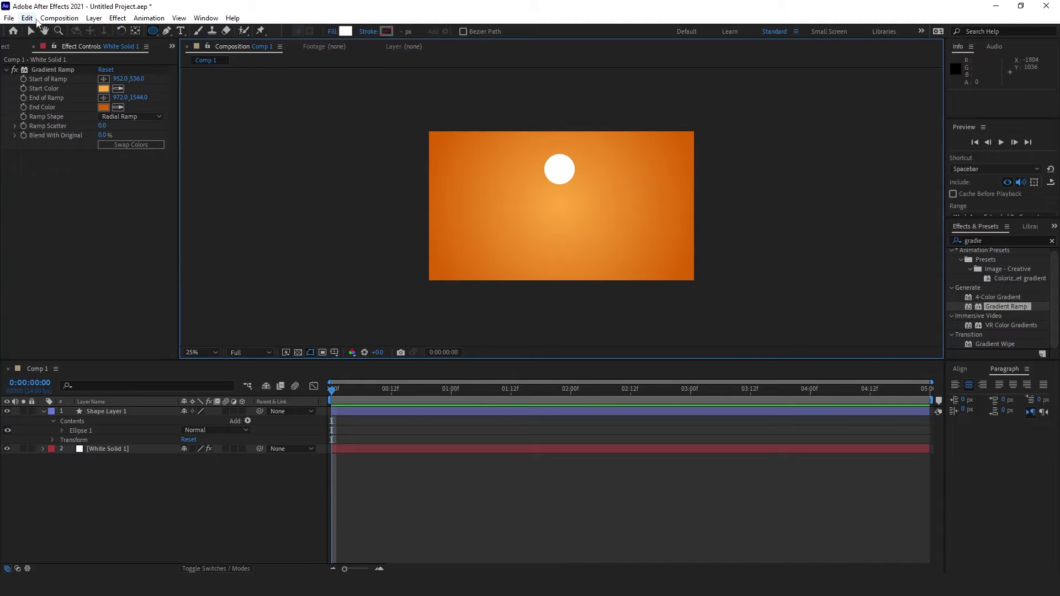
Make sure Center Anchor Point in New Shape Layers is enabled in the General preferences
{"action": "left_click", "coordinate": [35, 19]}
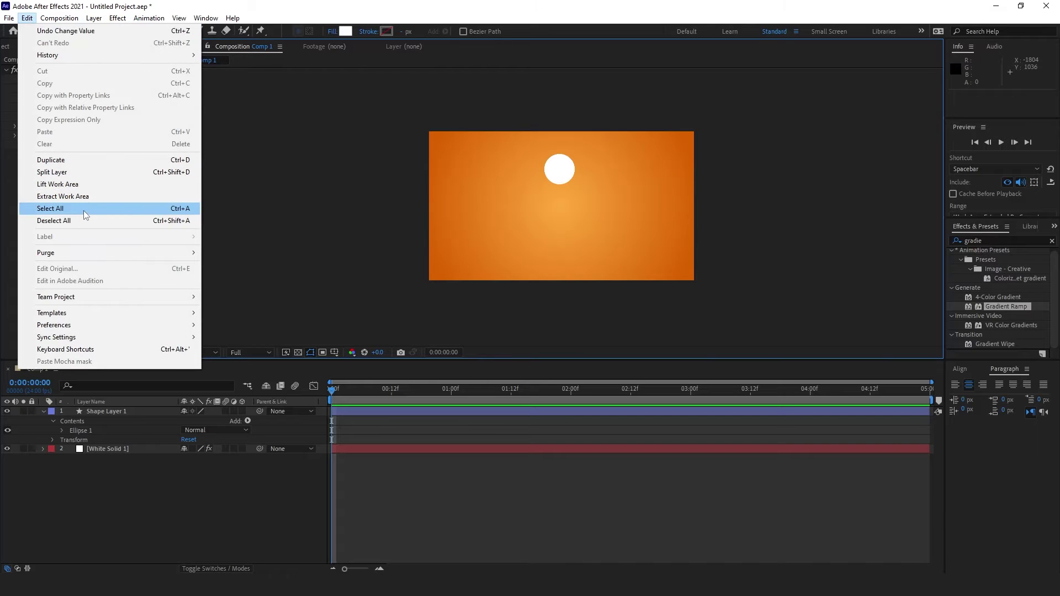
{"action": "mouse_move", "coordinate": [105, 323]}
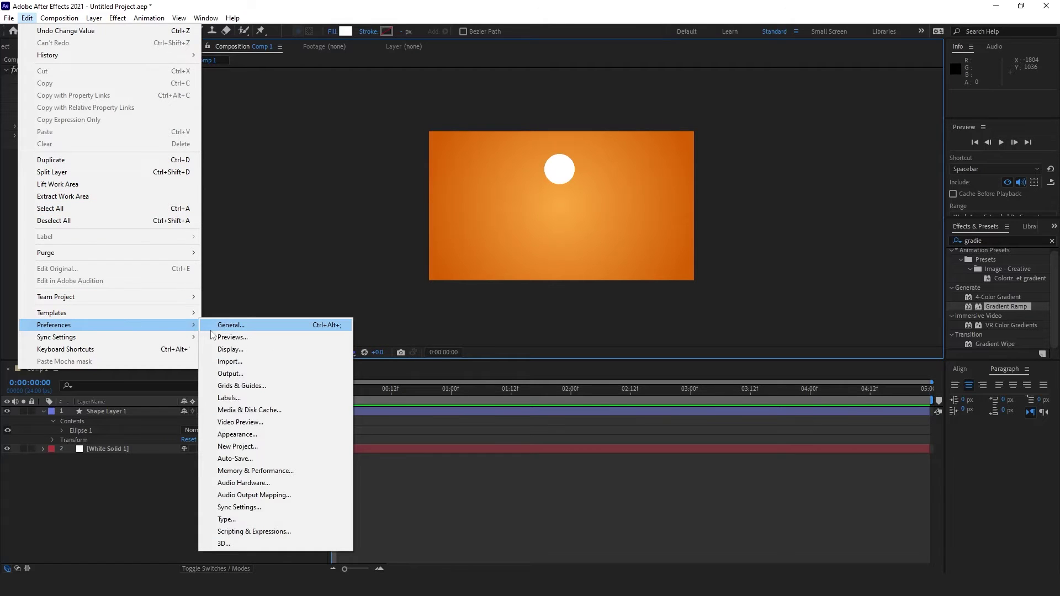
{"action": "left_click", "coordinate": [235, 327]}
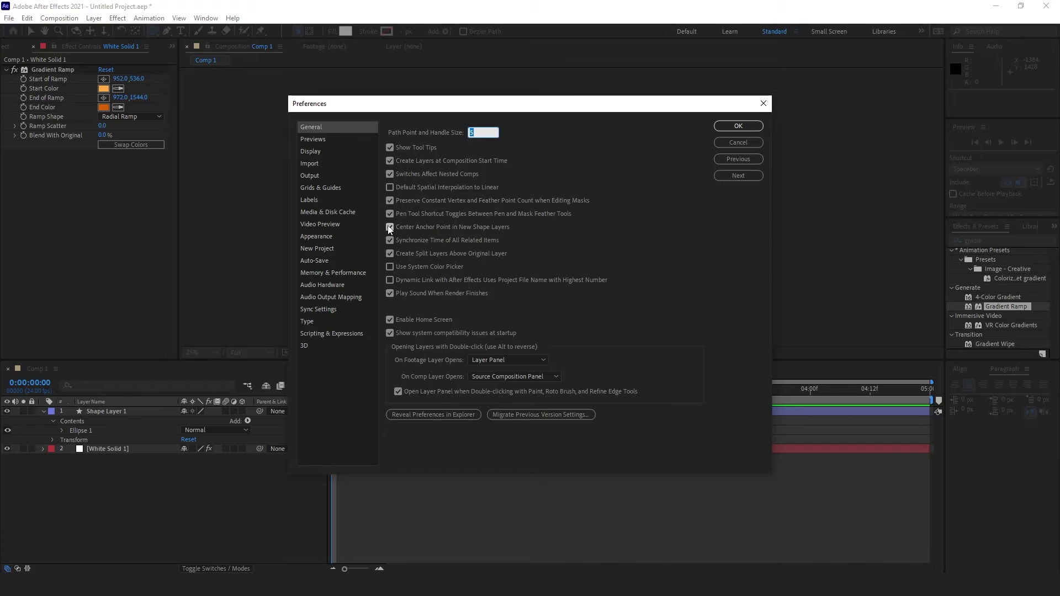
{"action": "left_click", "coordinate": [389, 227]}
{"action": "left_click", "coordinate": [738, 126]}
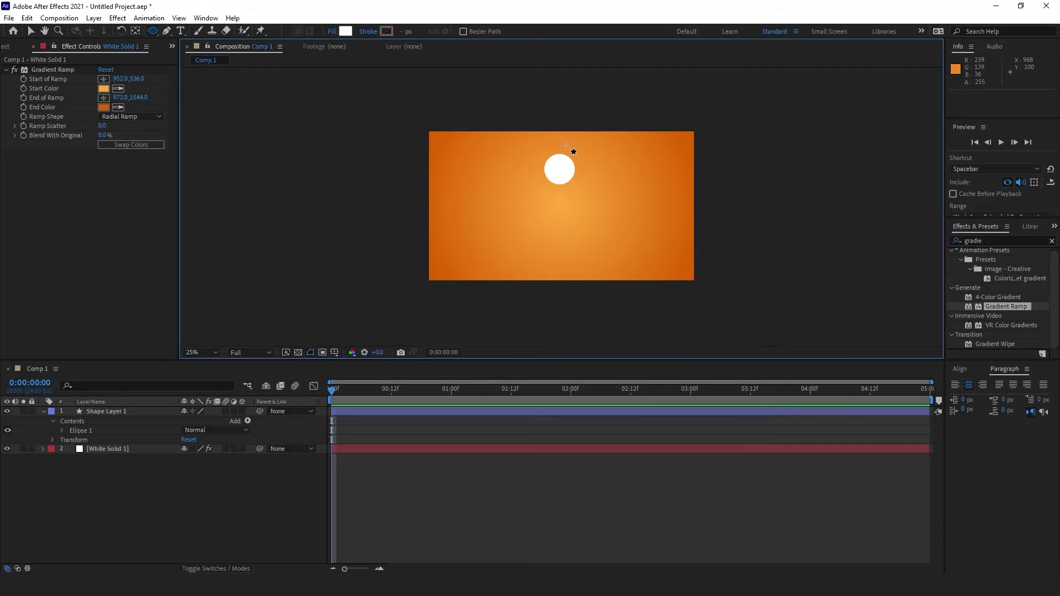
Center the anchor point of the white circle's shape layer on its content, then deselect the layer
{"action": "left_click", "coordinate": [552, 411]}
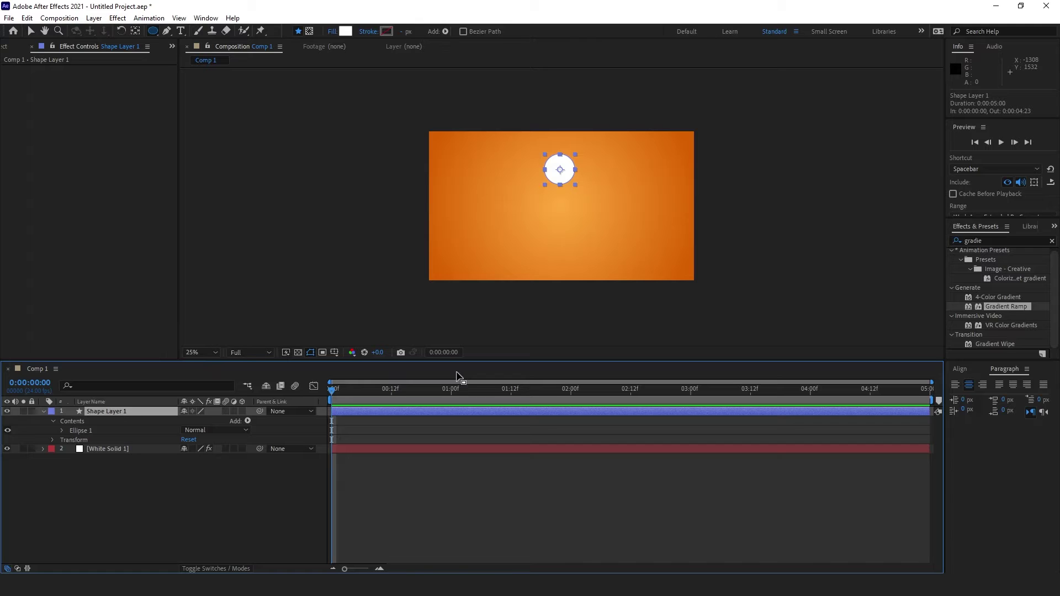
{"action": "key", "text": "ctrl+alt+Home"}
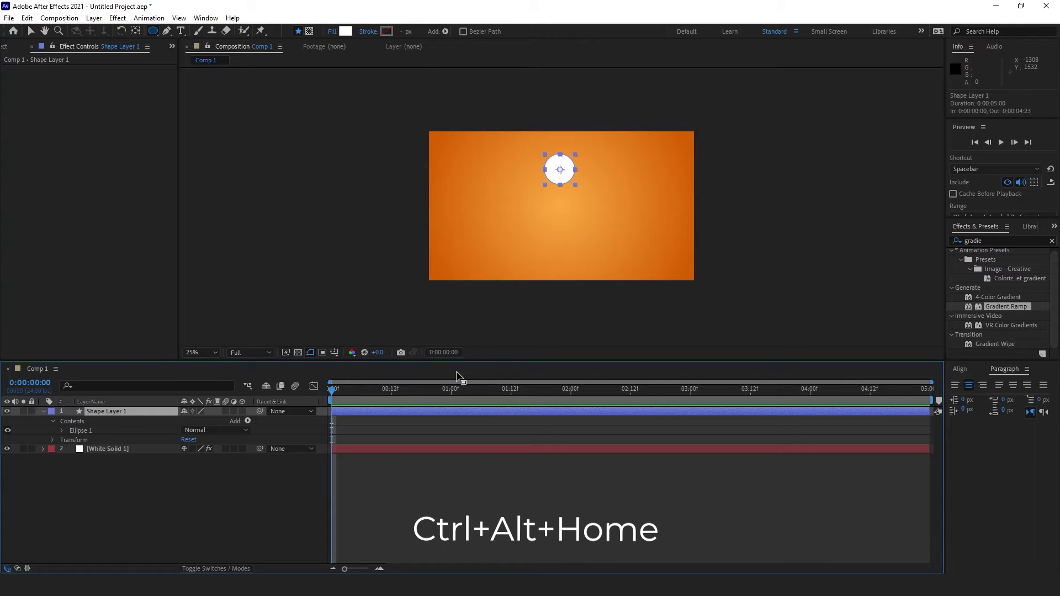
{"action": "left_click", "coordinate": [157, 499]}
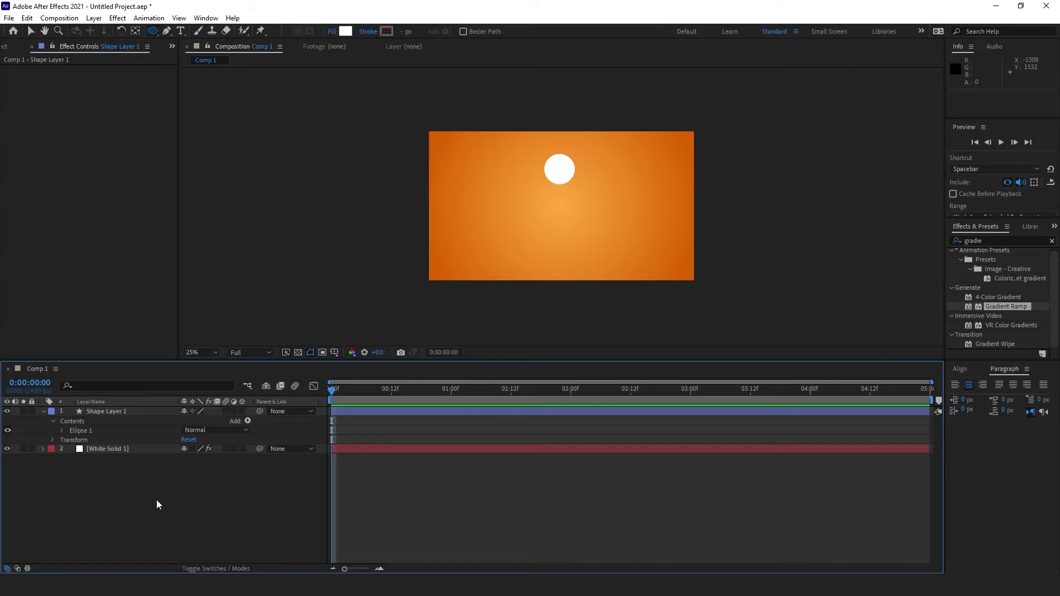
Collapse the white circle's shape layer and rename it Top Circle
{"action": "left_click", "coordinate": [144, 413]}
{"action": "left_click", "coordinate": [43, 411]}
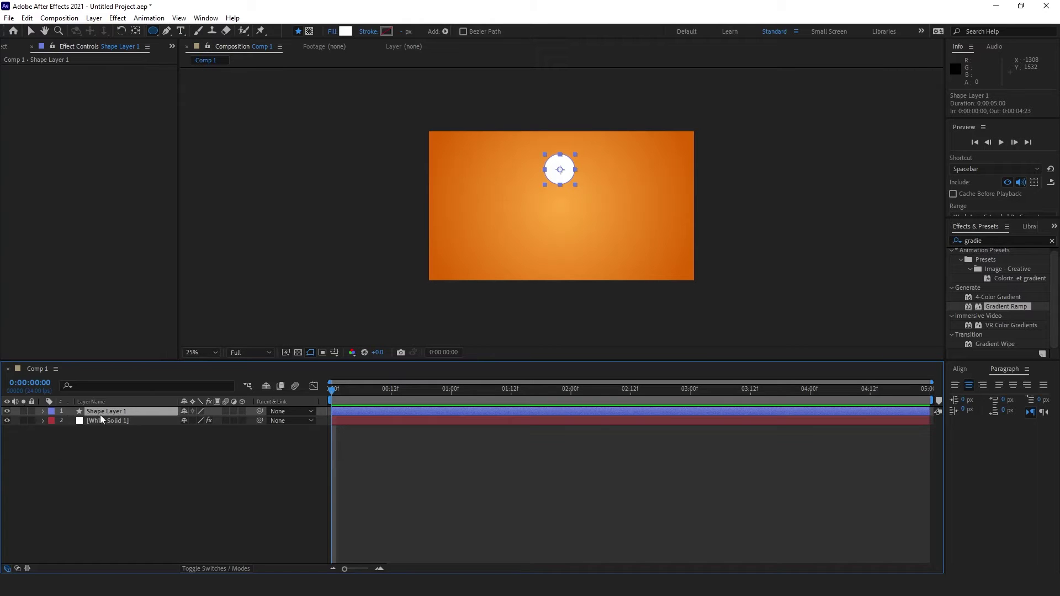
{"action": "key", "text": "Return"}
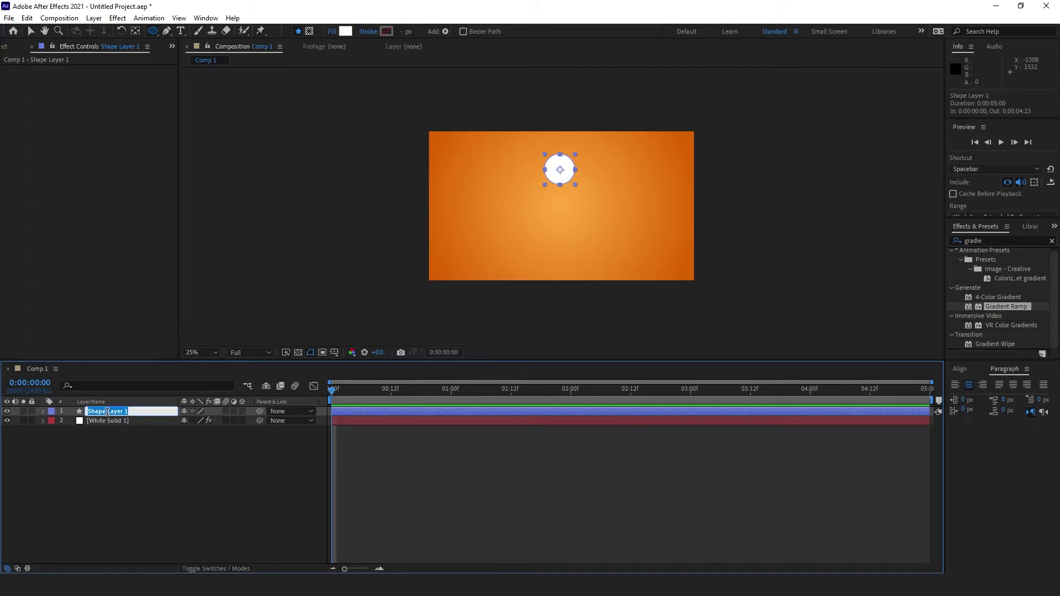
{"action": "type", "text": "Top Circle"}
{"action": "left_click", "coordinate": [125, 511]}
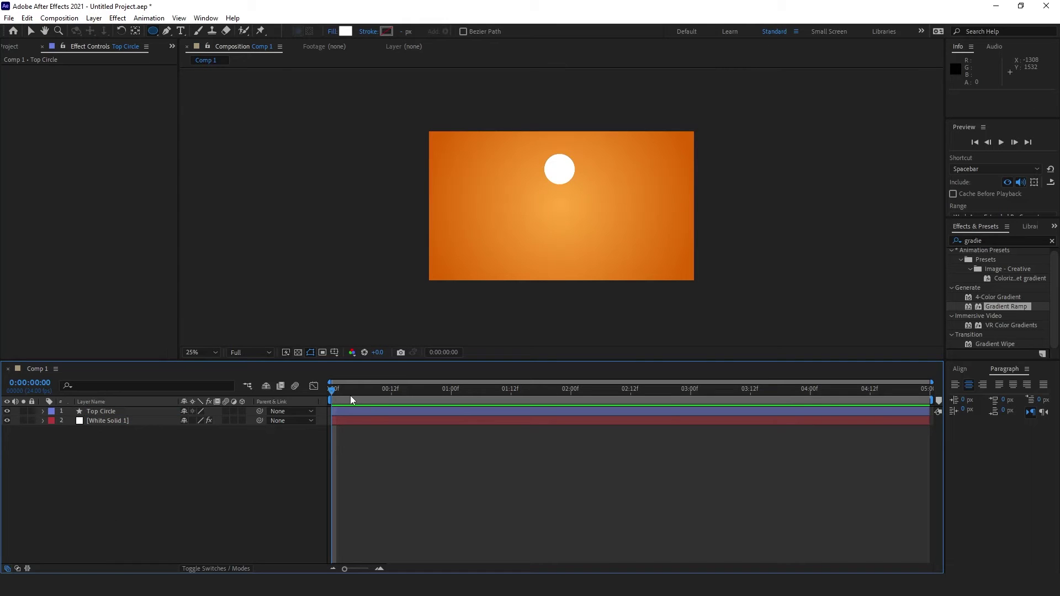
At 0:00:00:03, duplicate the Top Circle layer and rename the copy Bottom Circle
{"action": "left_click", "coordinate": [347, 390]}
{"action": "left_click", "coordinate": [133, 412]}
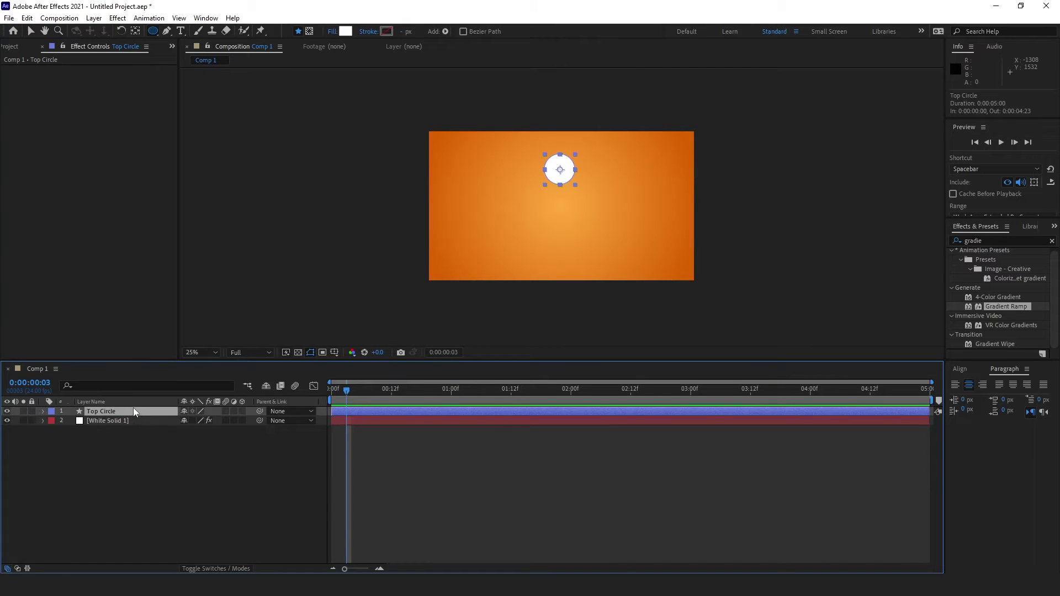
{"action": "key", "text": "ctrl+d"}
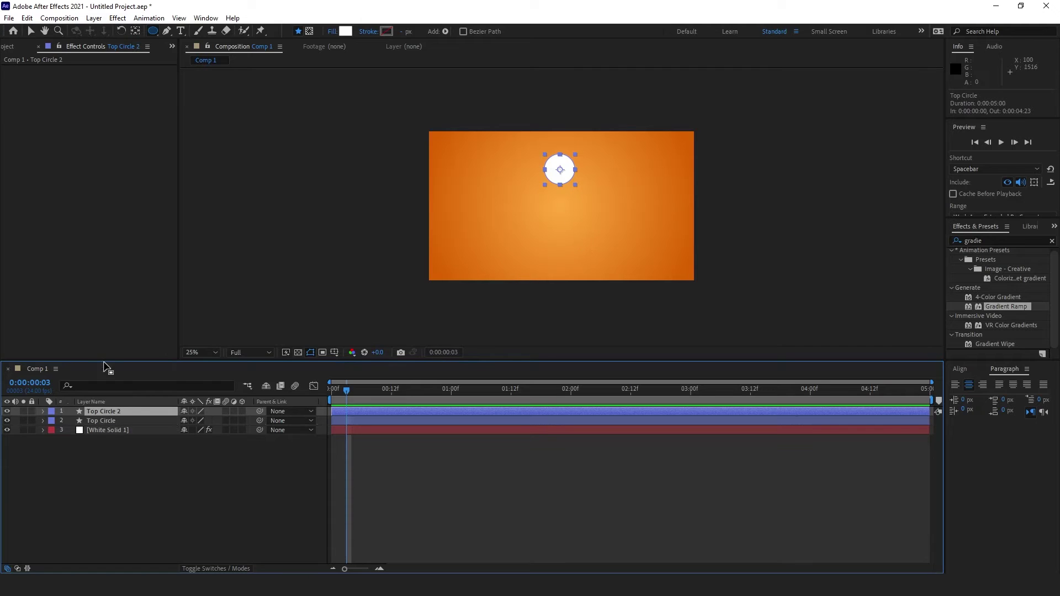
{"action": "key", "text": "Return"}
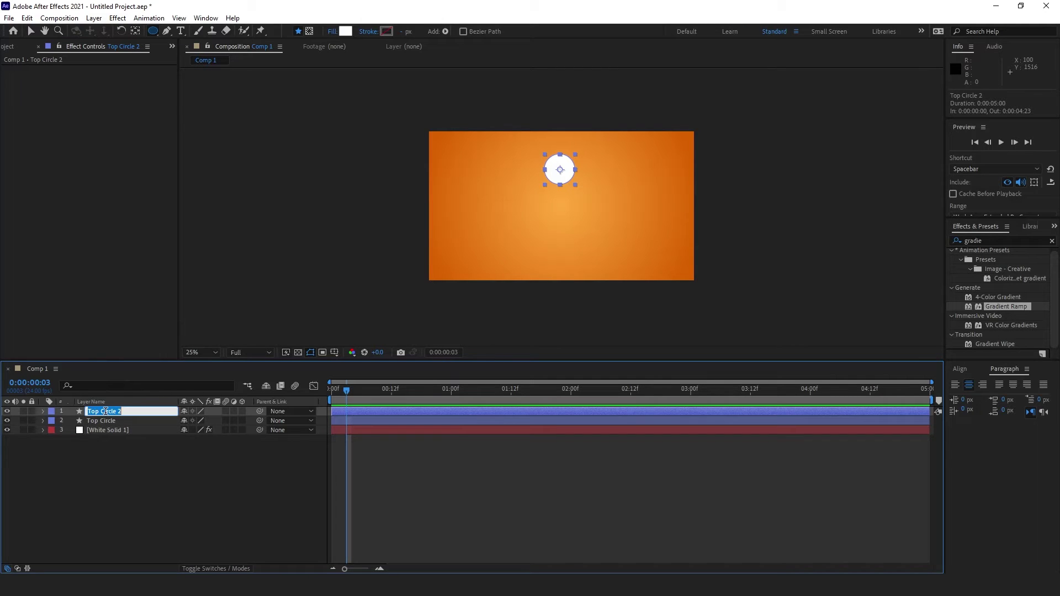
{"action": "left_click", "coordinate": [105, 412]}
{"action": "key", "text": "BackSpace"}
{"action": "key", "text": "BackSpace"}
{"action": "key", "text": "BackSpace"}
{"action": "key", "text": "BackSpace"}
{"action": "key", "text": "BackSpace"}
{"action": "type", "text": "Bottom"}
{"action": "key", "text": "Return"}
{"action": "left_click", "coordinate": [129, 480]}
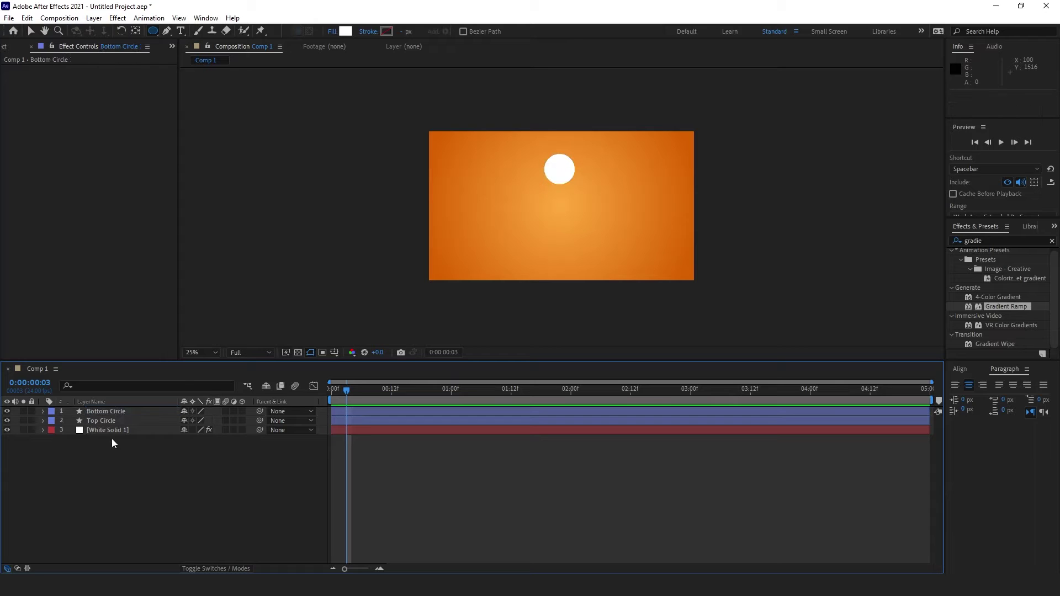
Reorder the layers so Bottom Circle sits directly beneath Top Circle and above the white solid
{"action": "left_click_drag", "start_coordinate": [114, 420], "coordinate": [116, 413]}
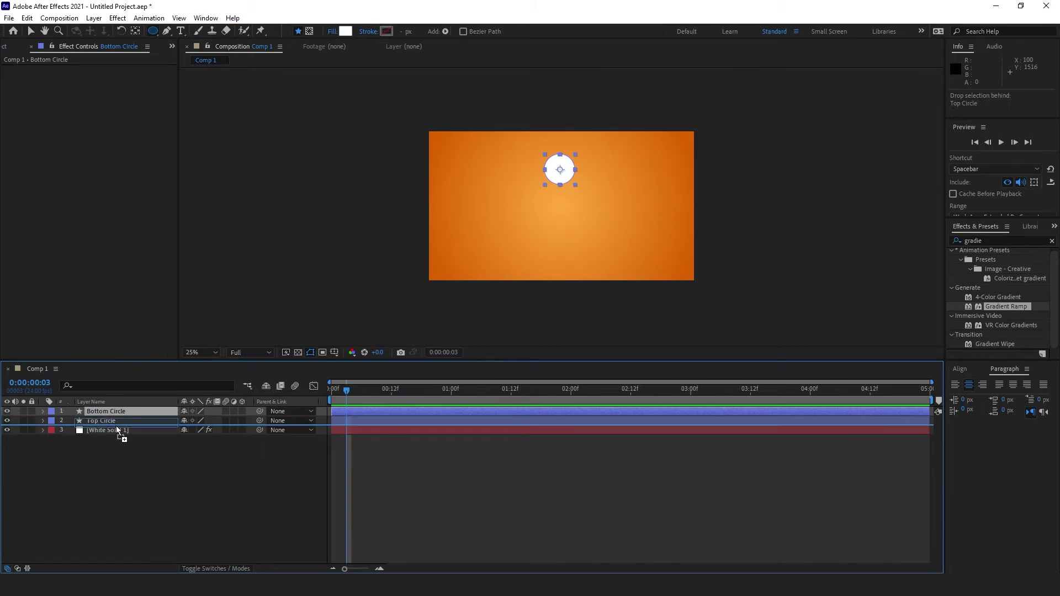
{"action": "left_click", "coordinate": [117, 428]}
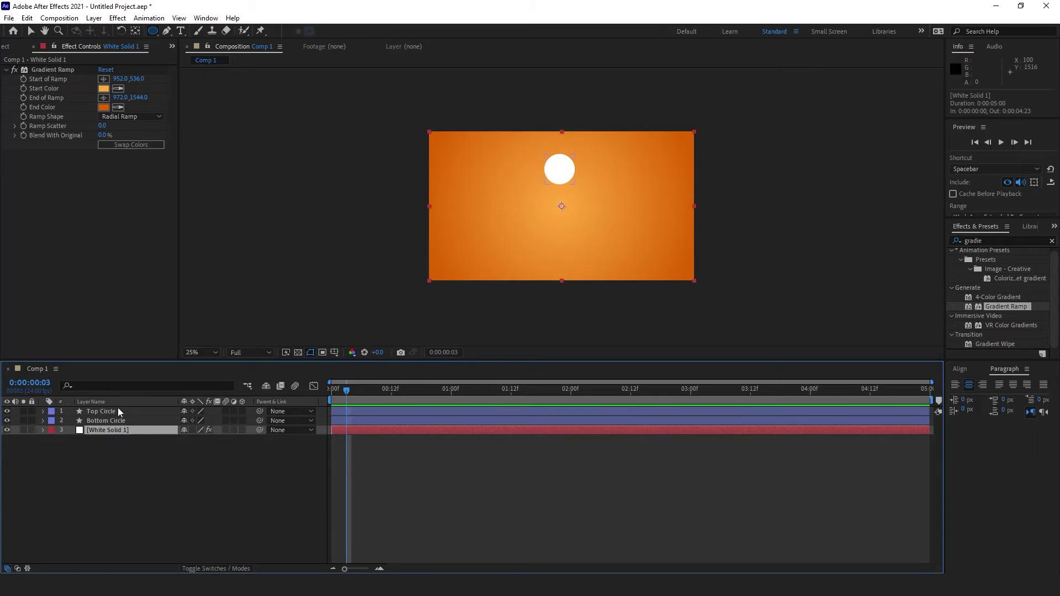
{"action": "left_click", "coordinate": [117, 413]}
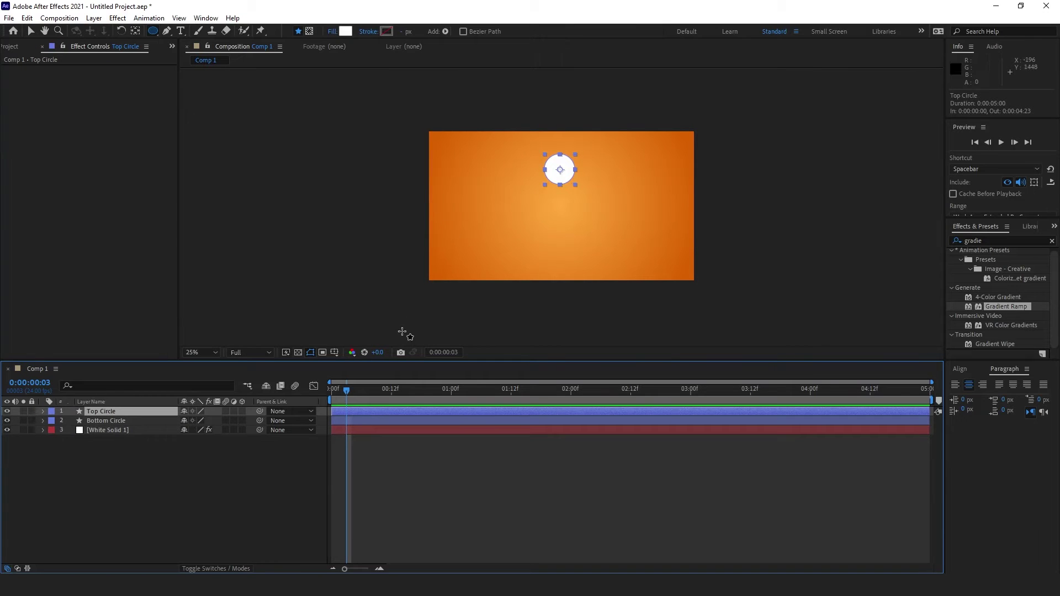
With the Selection tool, move Bottom Circle straight down to about 946, 750, below Top Circle
{"action": "left_click", "coordinate": [100, 422]}
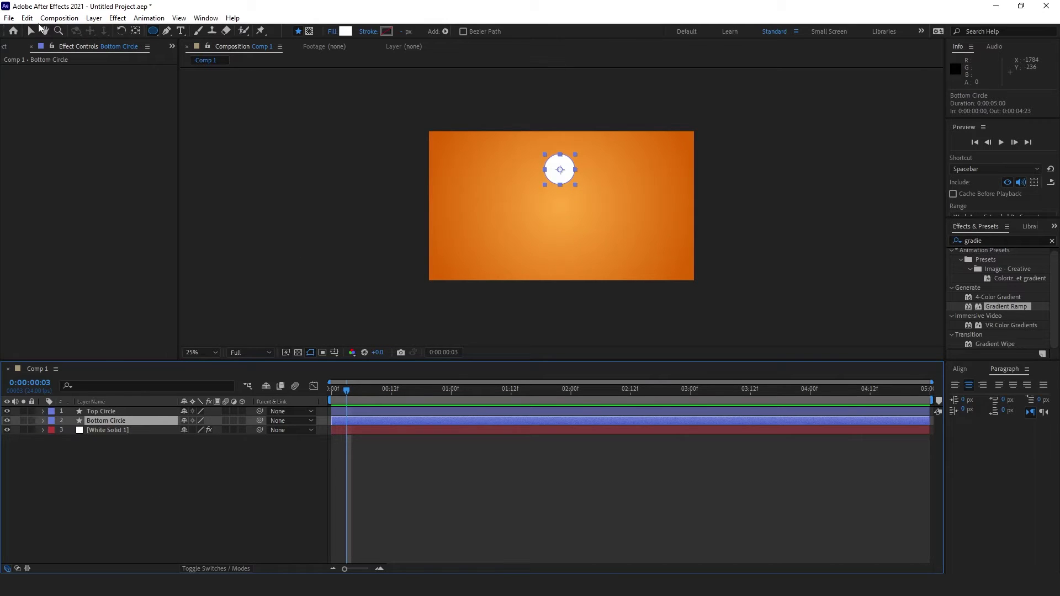
{"action": "key", "text": "v"}
{"action": "left_click_drag", "start_coordinate": [572, 170], "coordinate": [573, 235]}
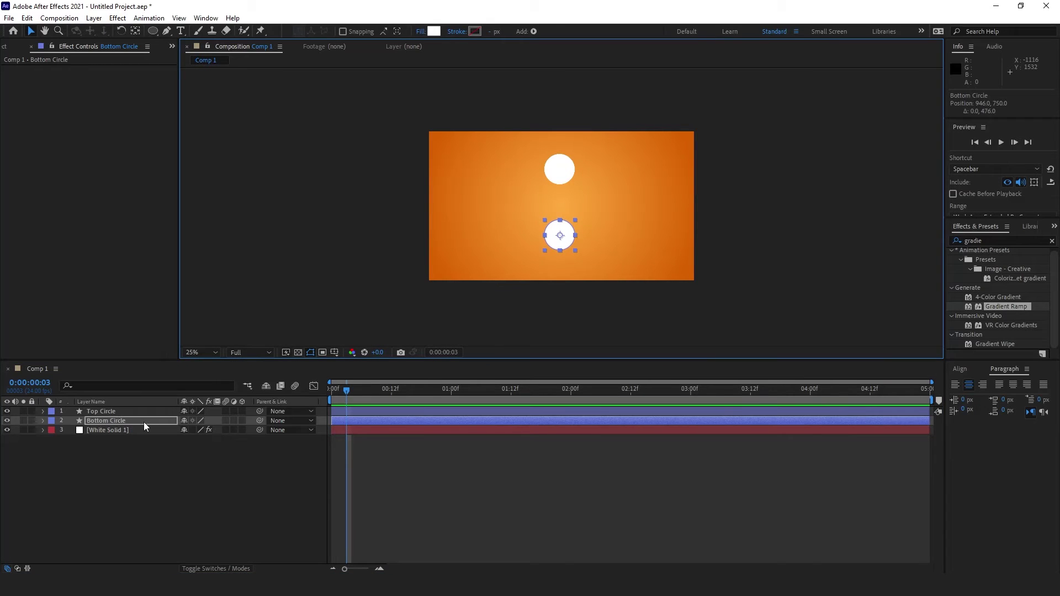
Scale the Bottom Circle layer uniformly to 129%, then collapse its properties
{"action": "key", "text": "s"}
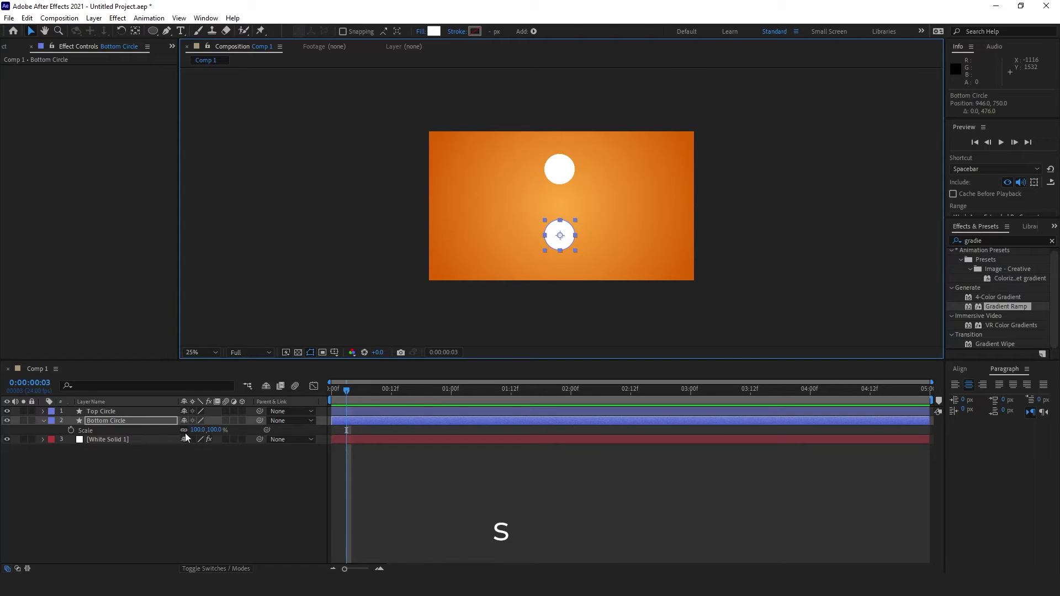
{"action": "left_click_drag", "start_coordinate": [198, 430], "coordinate": [210, 435]}
{"action": "left_click", "coordinate": [199, 459]}
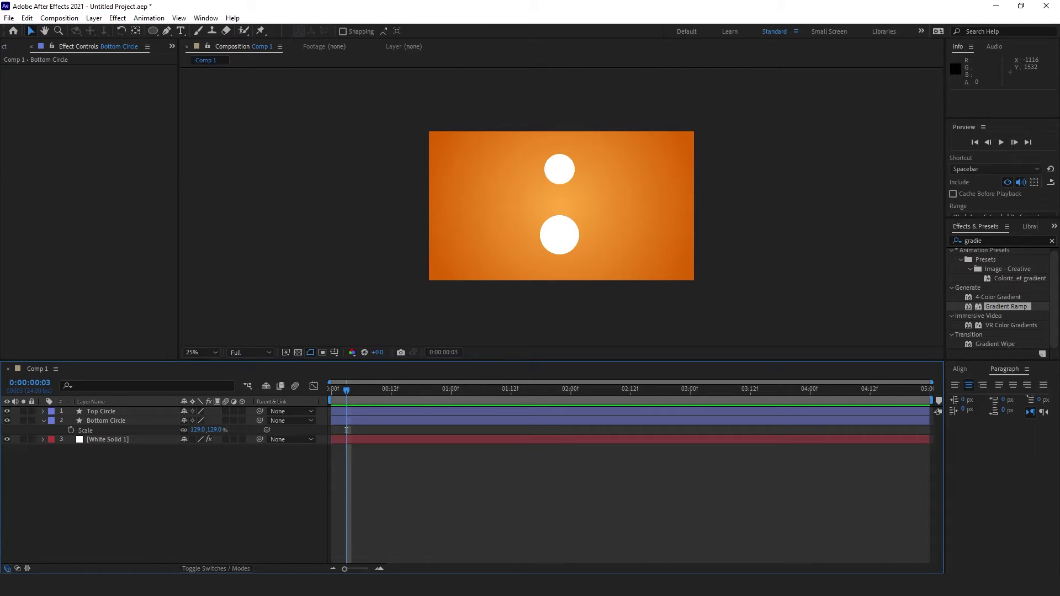
{"action": "left_click", "coordinate": [24, 420]}
{"action": "left_click", "coordinate": [44, 421]}
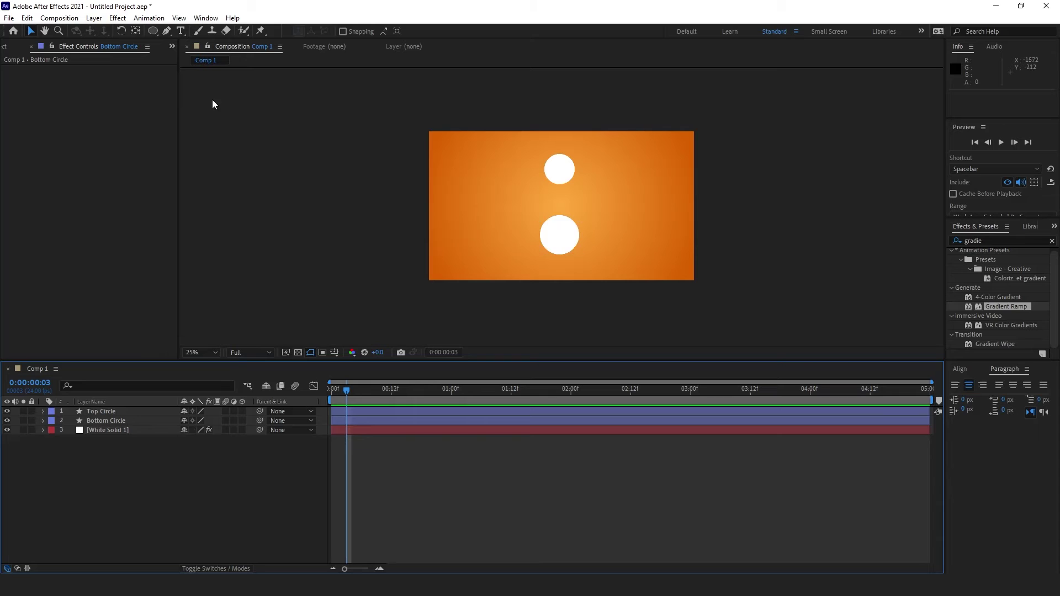
Draw a straight vertical path on a new shape layer with the Pen tool, from inside the top circle to inside the bottom circle
{"action": "left_click", "coordinate": [168, 32]}
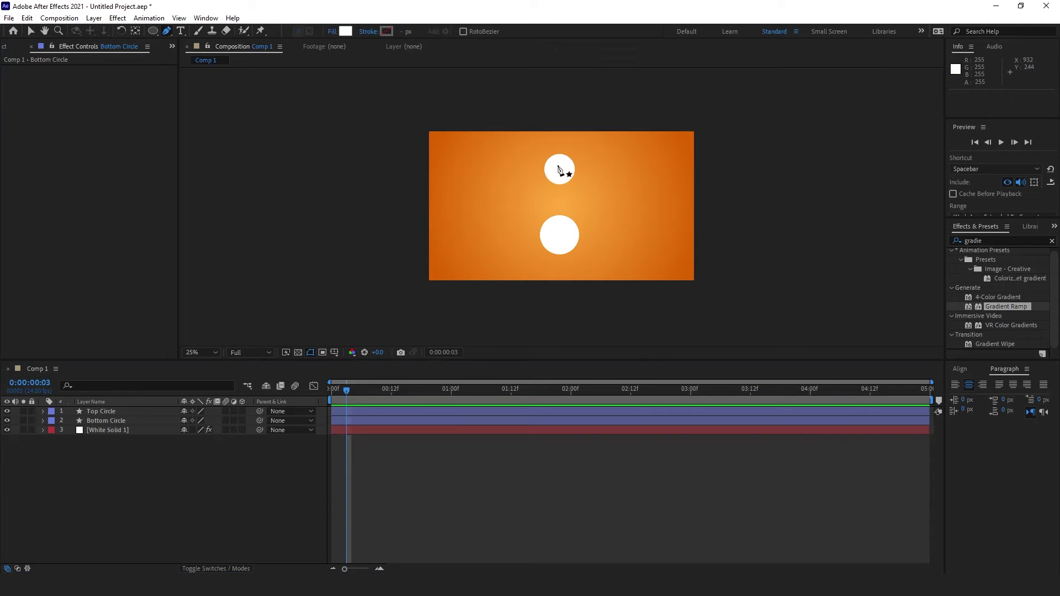
{"action": "left_click", "coordinate": [124, 421]}
{"action": "left_click", "coordinate": [559, 172]}
{"action": "left_click", "coordinate": [559, 239]}
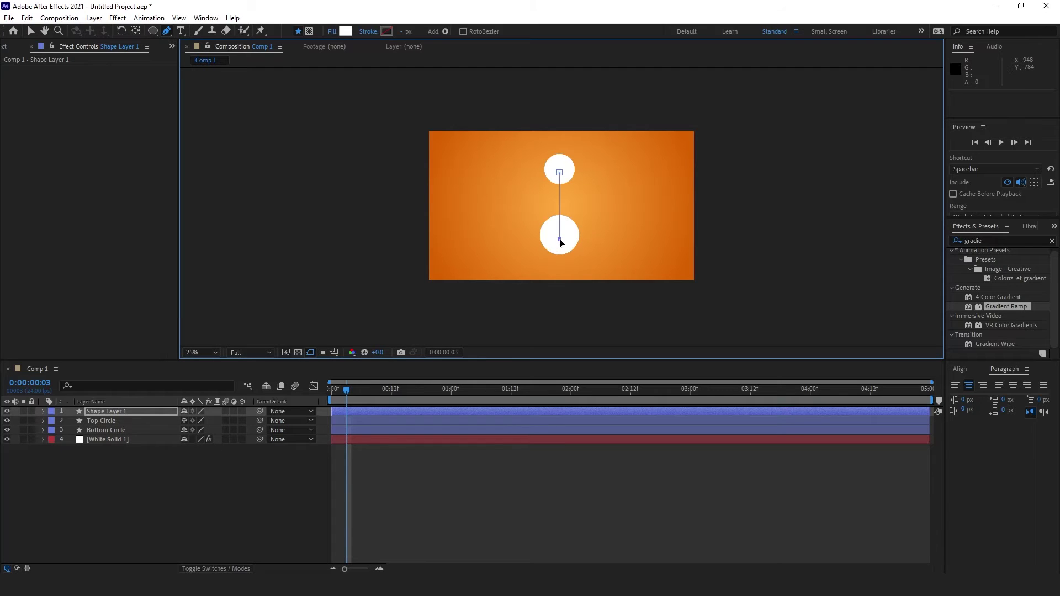
Set the connecting line's fill to None and its stroke to Solid Color
{"action": "left_click", "coordinate": [333, 28]}
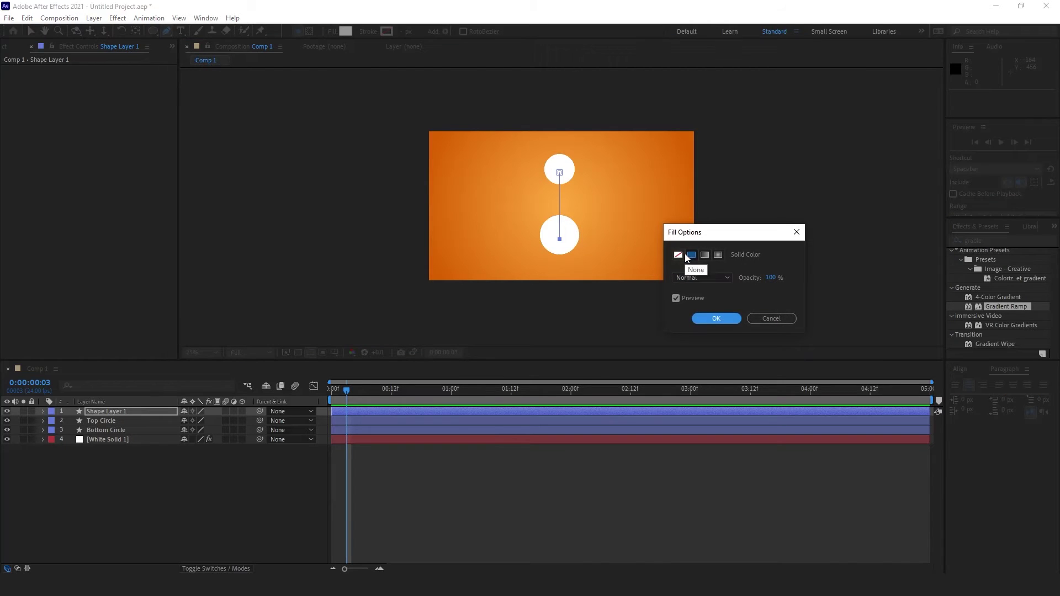
{"action": "left_click", "coordinate": [679, 254]}
{"action": "left_click", "coordinate": [716, 318]}
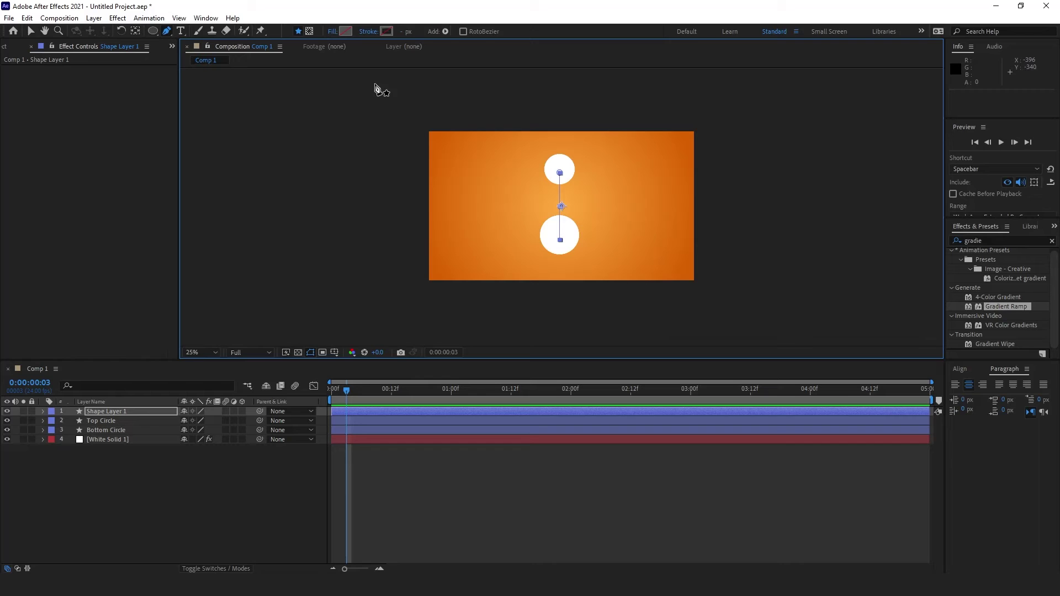
{"action": "left_click", "coordinate": [369, 31]}
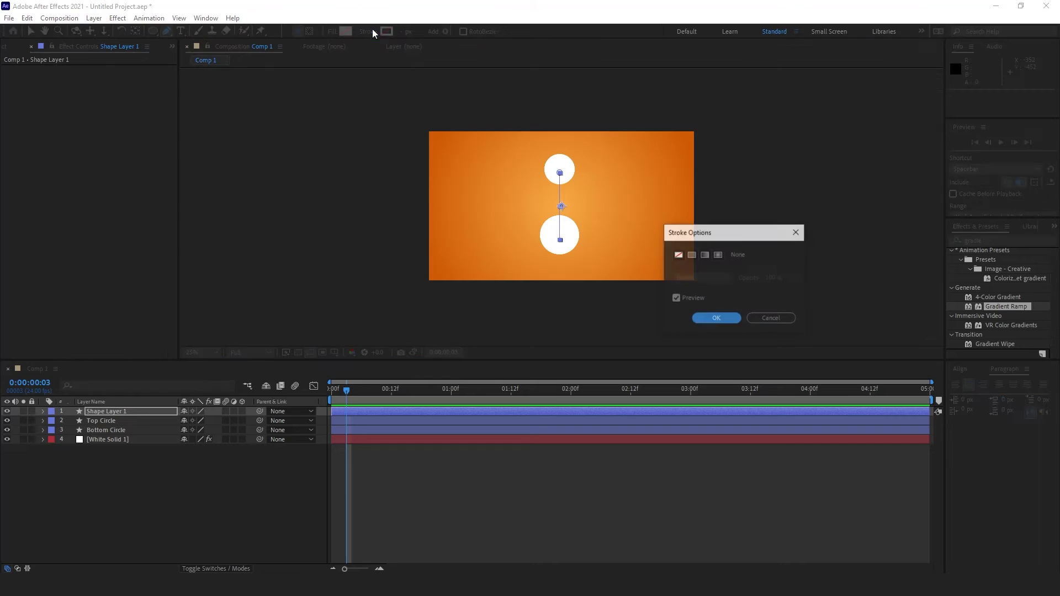
{"action": "left_click", "coordinate": [694, 253]}
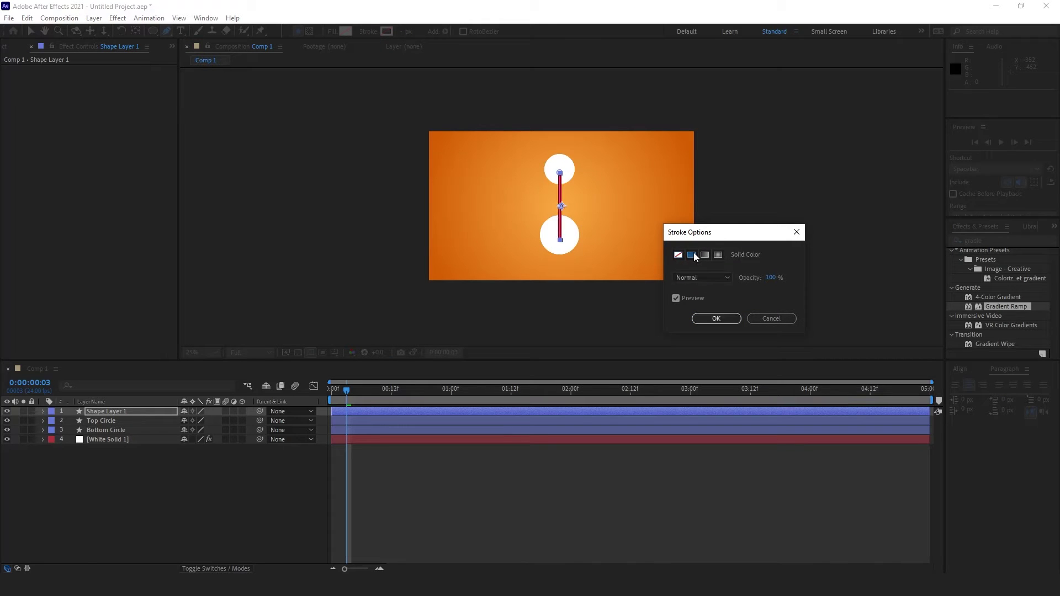
{"action": "left_click", "coordinate": [713, 318]}
Set the connecting line's stroke color to white, FFFFFF, then return to the Selection tool with nothing selected
{"action": "left_click", "coordinate": [388, 31]}
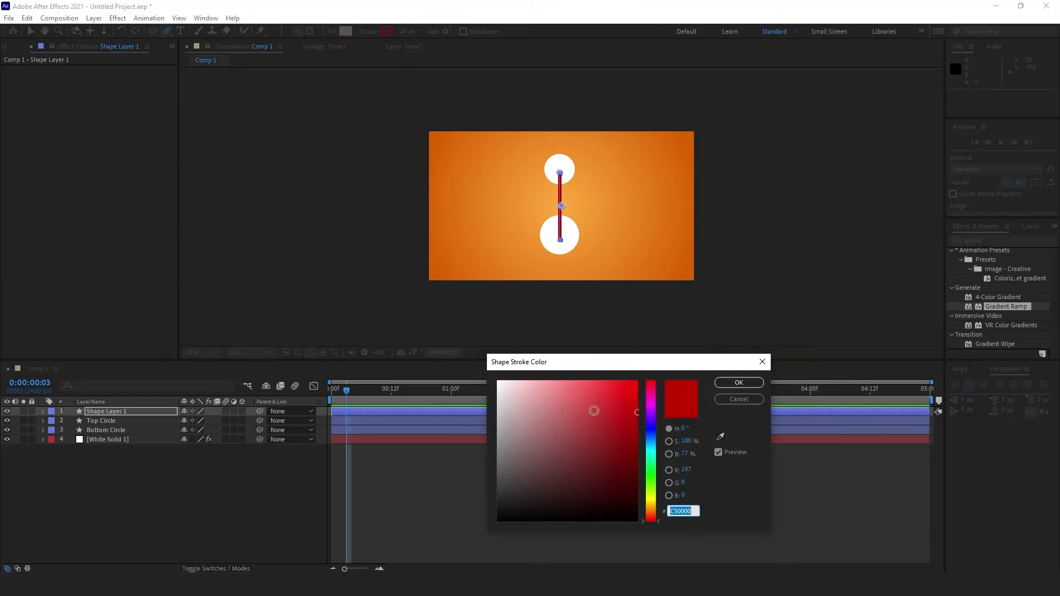
{"action": "left_click_drag", "start_coordinate": [593, 411], "coordinate": [497, 381]}
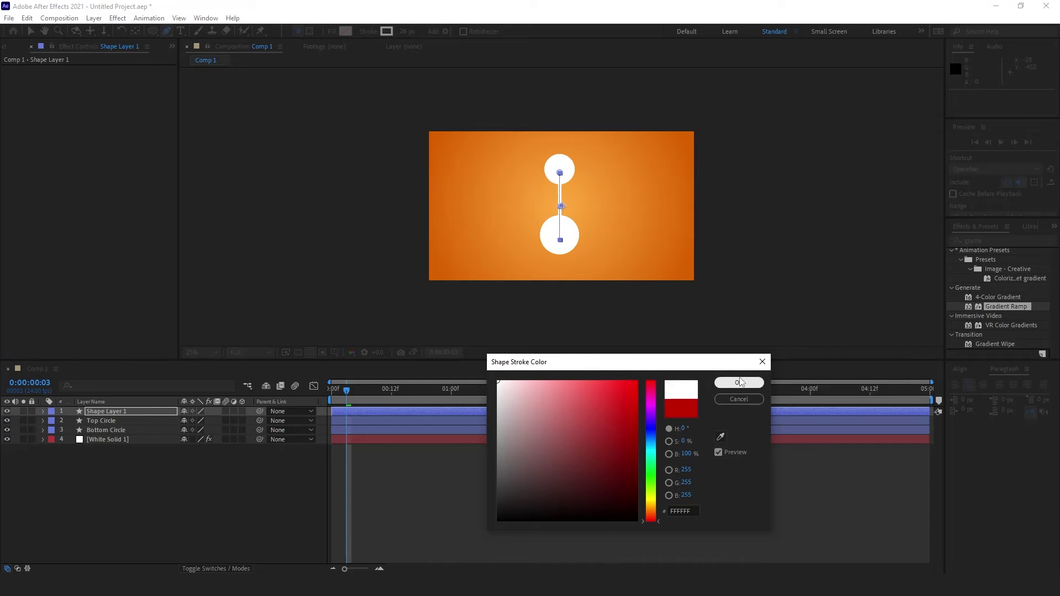
{"action": "left_click", "coordinate": [738, 382]}
{"action": "left_click", "coordinate": [31, 31]}
{"action": "left_click", "coordinate": [276, 538]}
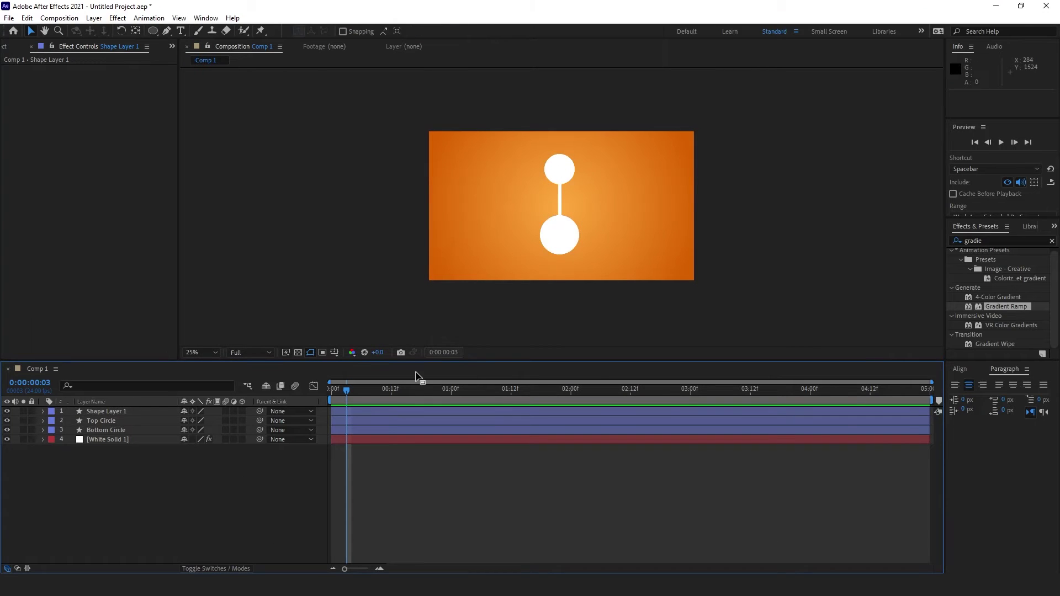
Rename the connecting line's layer to String and move it below the Top Circle layer
{"action": "left_click", "coordinate": [121, 411]}
{"action": "key", "text": "Return"}
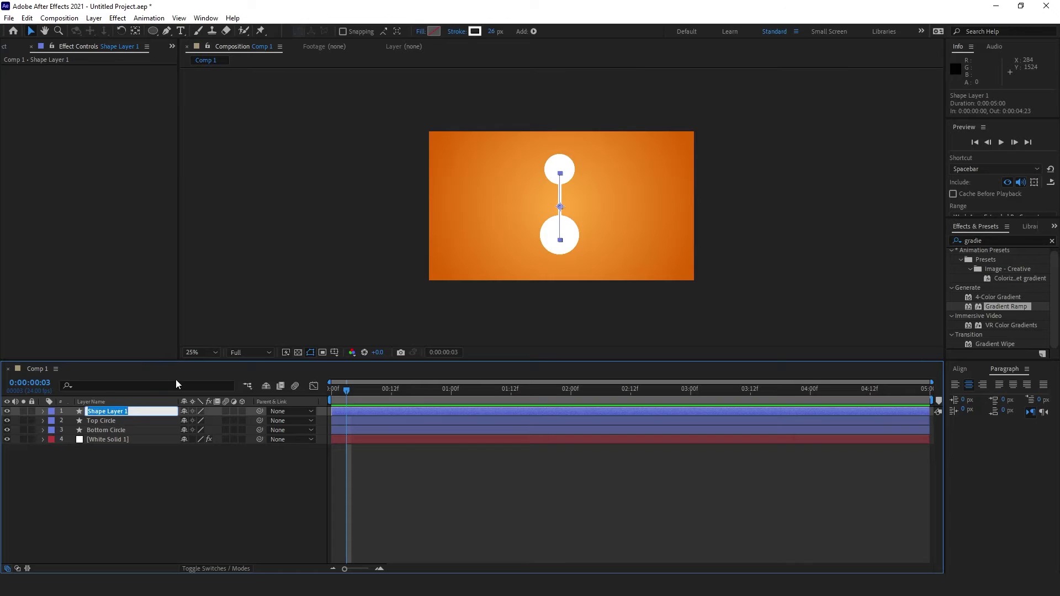
{"action": "type", "text": "String"}
{"action": "left_click", "coordinate": [148, 509]}
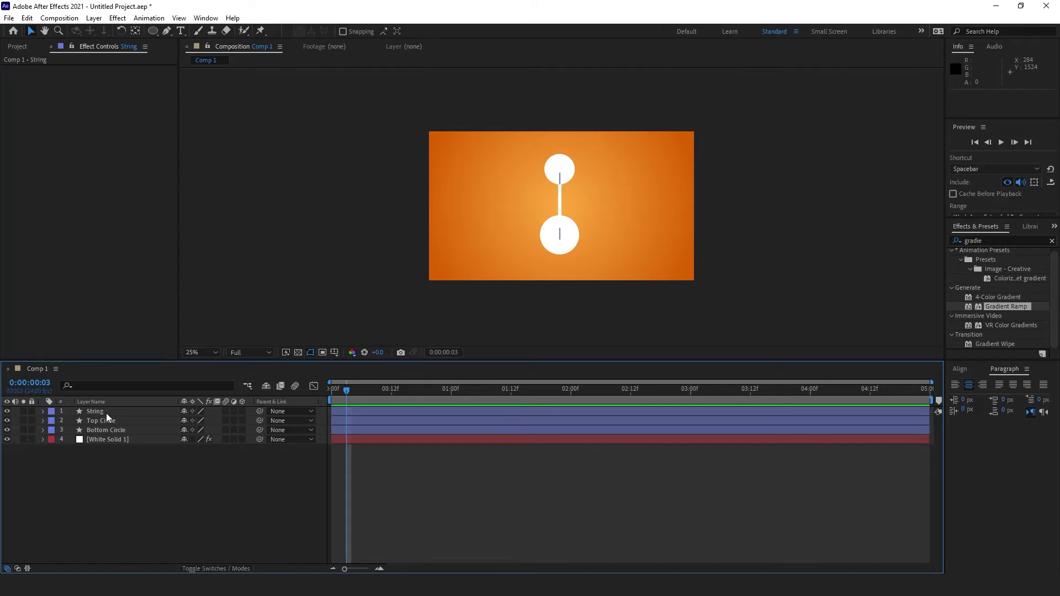
{"action": "left_click_drag", "start_coordinate": [106, 413], "coordinate": [110, 425]}
{"action": "left_click", "coordinate": [149, 474]}
Try rotating the unparented Top Circle layer to 120°, undo the rotation and collapse the layer's properties
{"action": "left_click", "coordinate": [569, 165]}
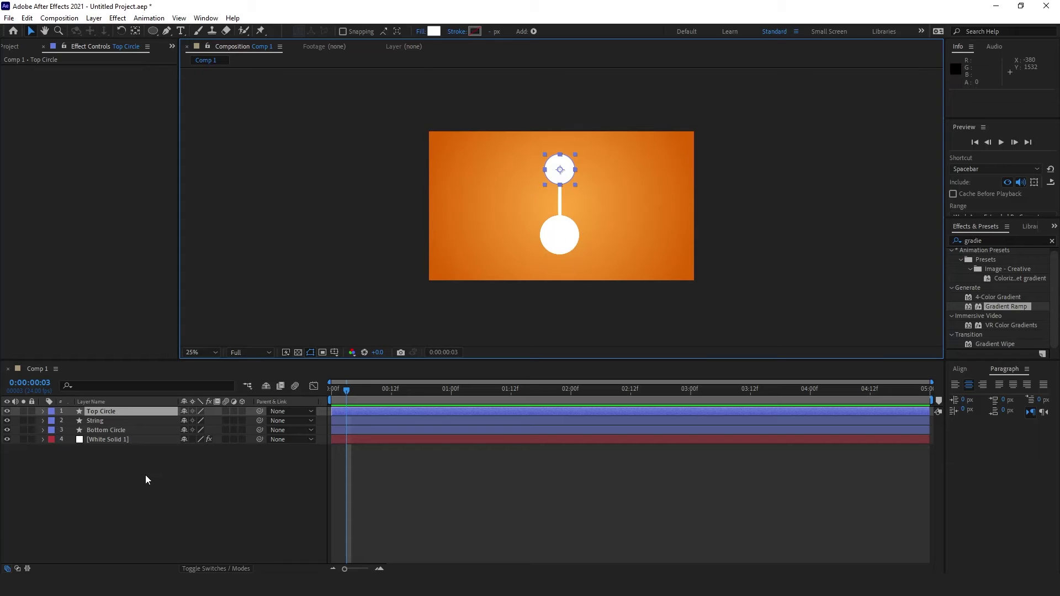
{"action": "key", "text": "r"}
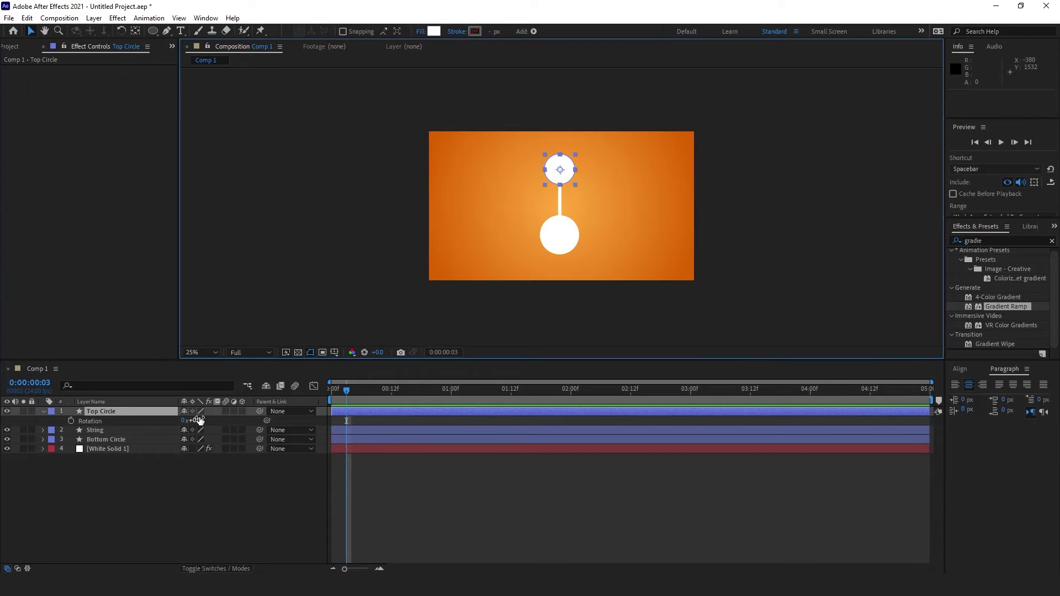
{"action": "left_click", "coordinate": [202, 420]}
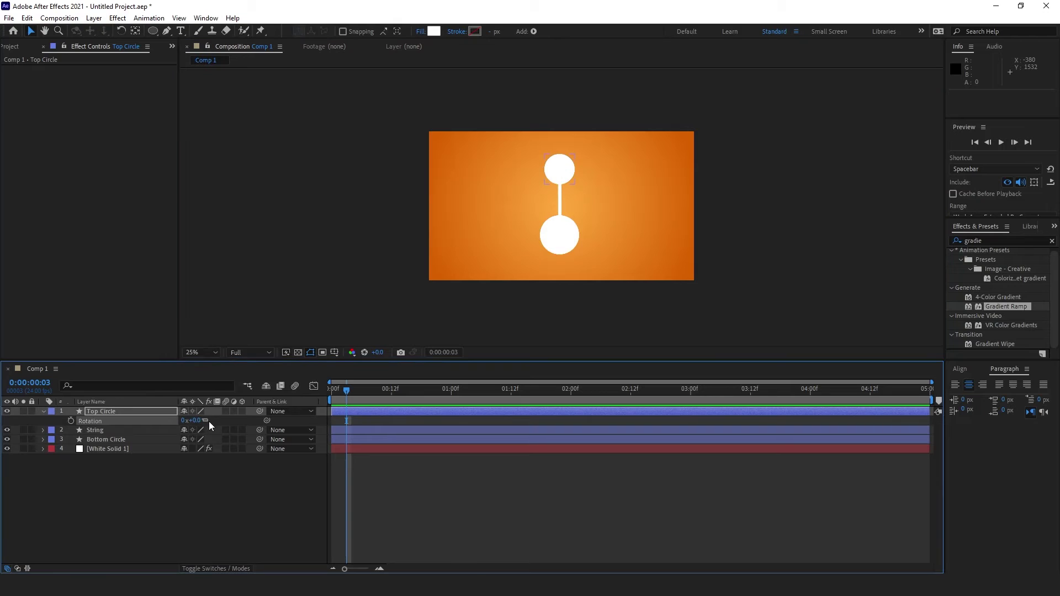
{"action": "left_click_drag", "start_coordinate": [203, 420], "coordinate": [263, 413]}
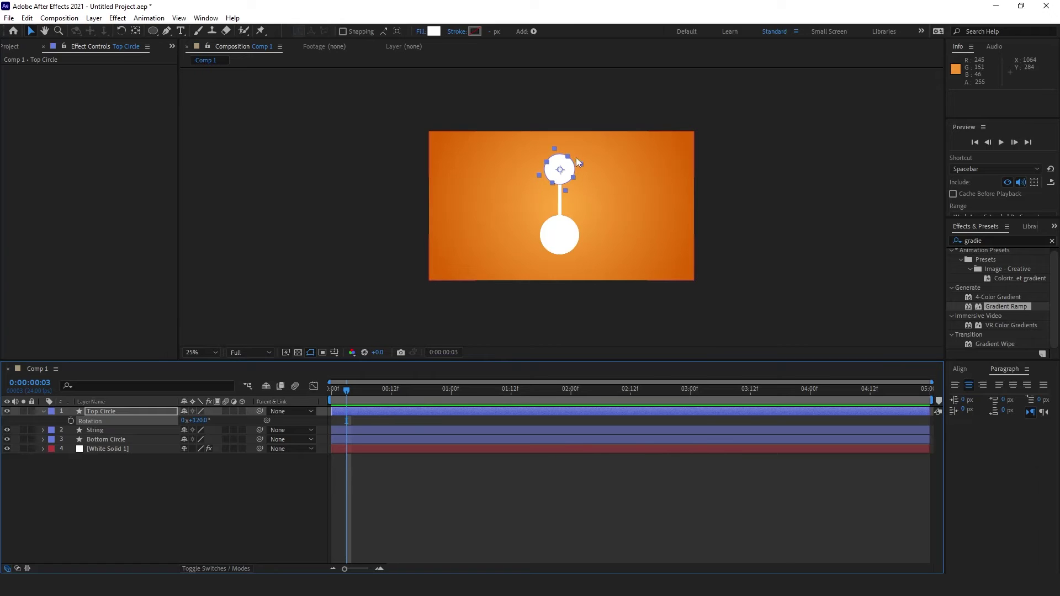
{"action": "key", "text": "ctrl+z"}
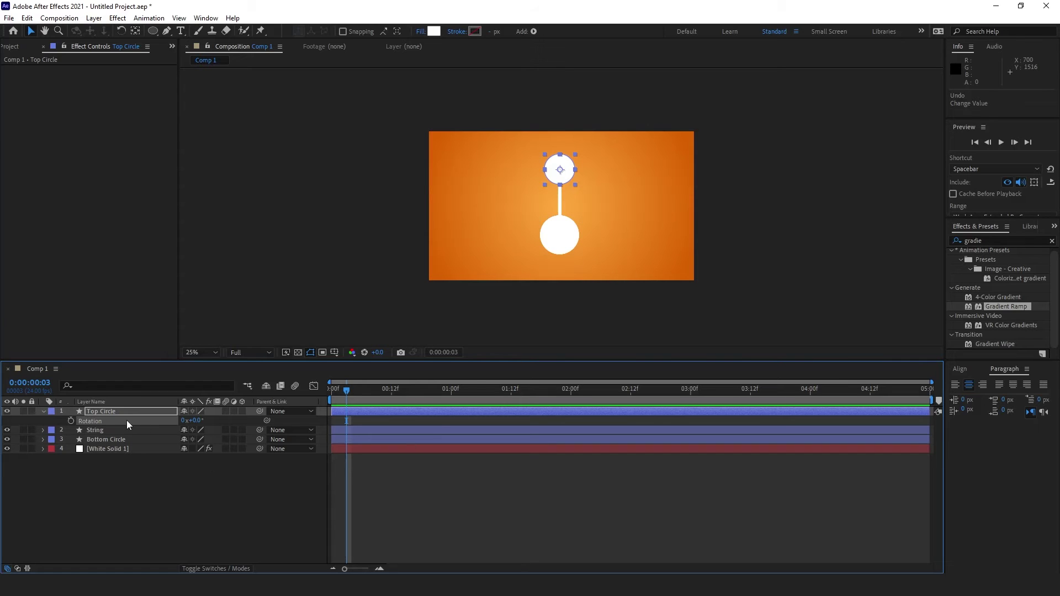
{"action": "left_click", "coordinate": [43, 411]}
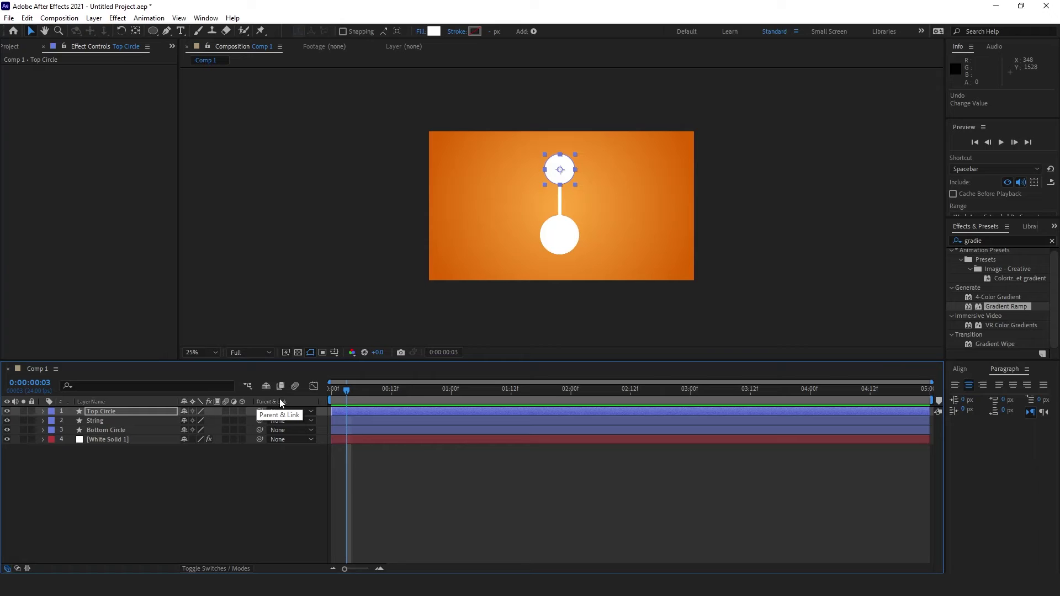
Check the timeline's layer switches and its list of available columns, including Parent & Link
{"action": "left_click", "coordinate": [7, 569]}
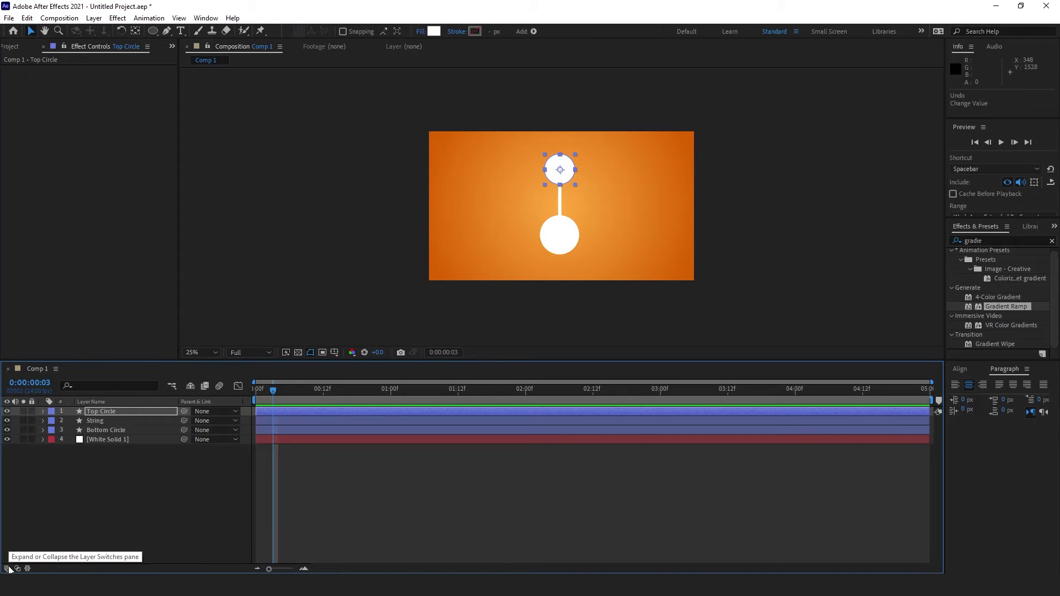
{"action": "left_click", "coordinate": [7, 569]}
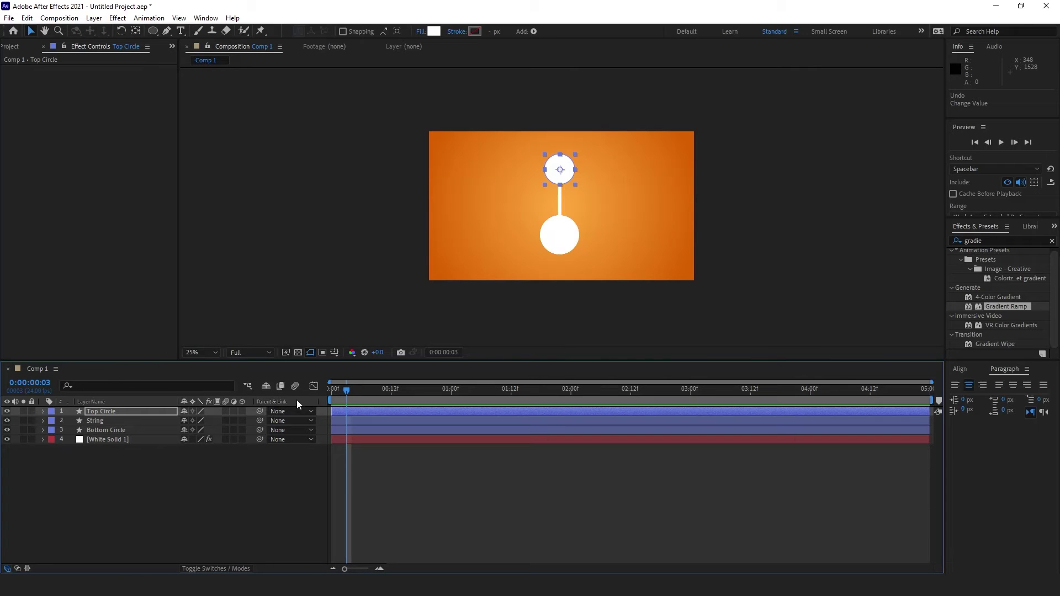
{"action": "right_click", "coordinate": [300, 401]}
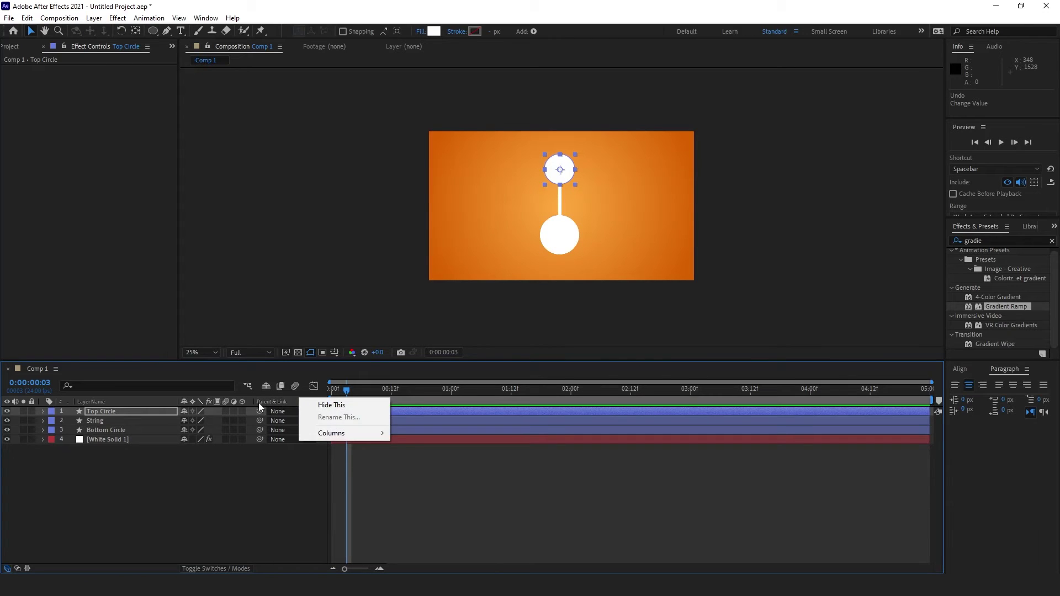
{"action": "left_click", "coordinate": [286, 401]}
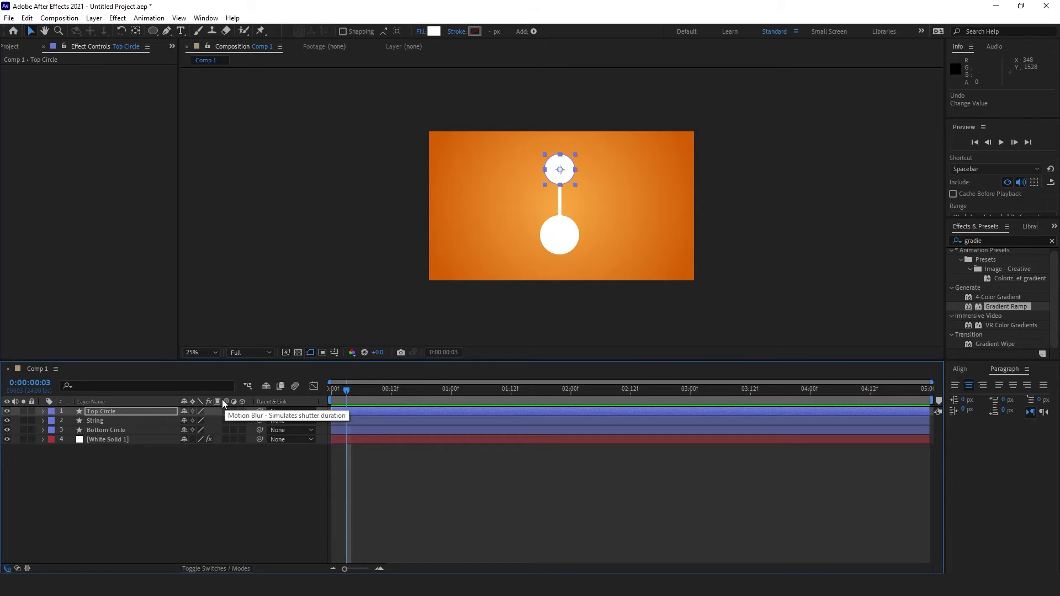
{"action": "right_click", "coordinate": [294, 398]}
{"action": "mouse_move", "coordinate": [345, 434]}
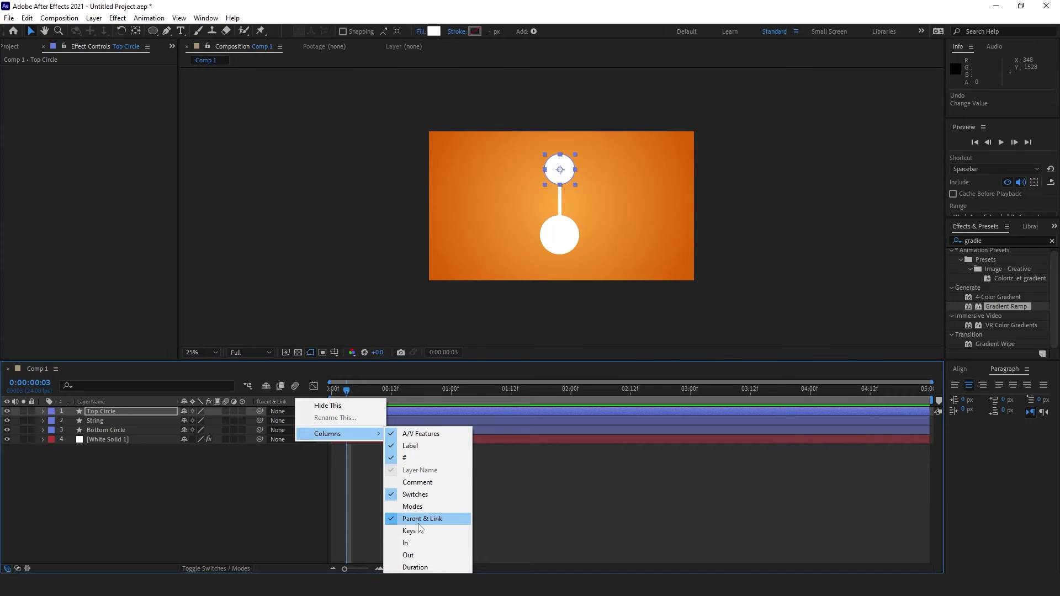
{"action": "left_click", "coordinate": [264, 461]}
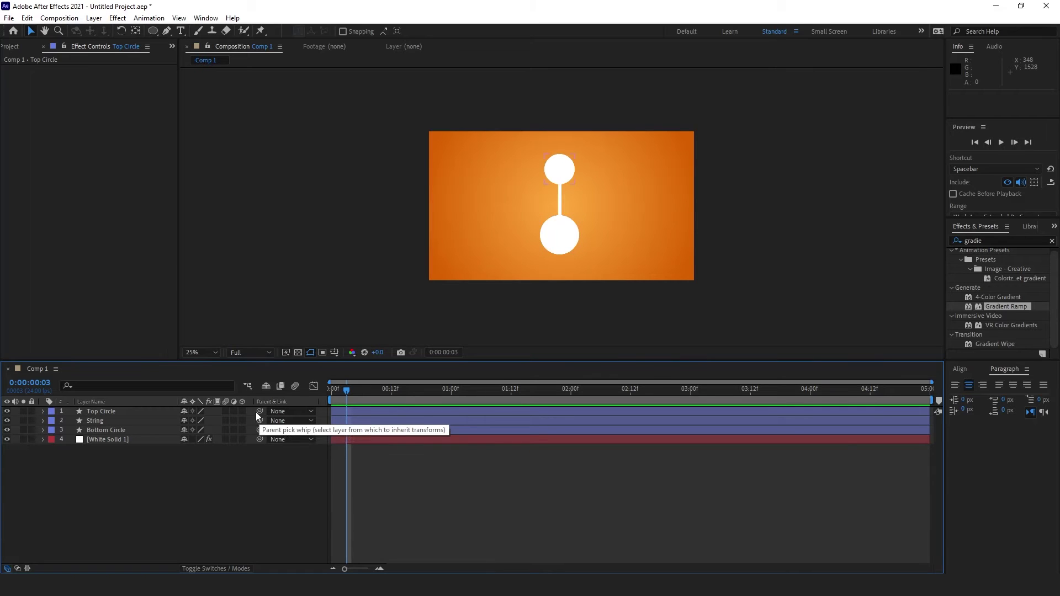
Parent both the Bottom Circle and String layers to the Top Circle layer
{"action": "left_click", "coordinate": [259, 431]}
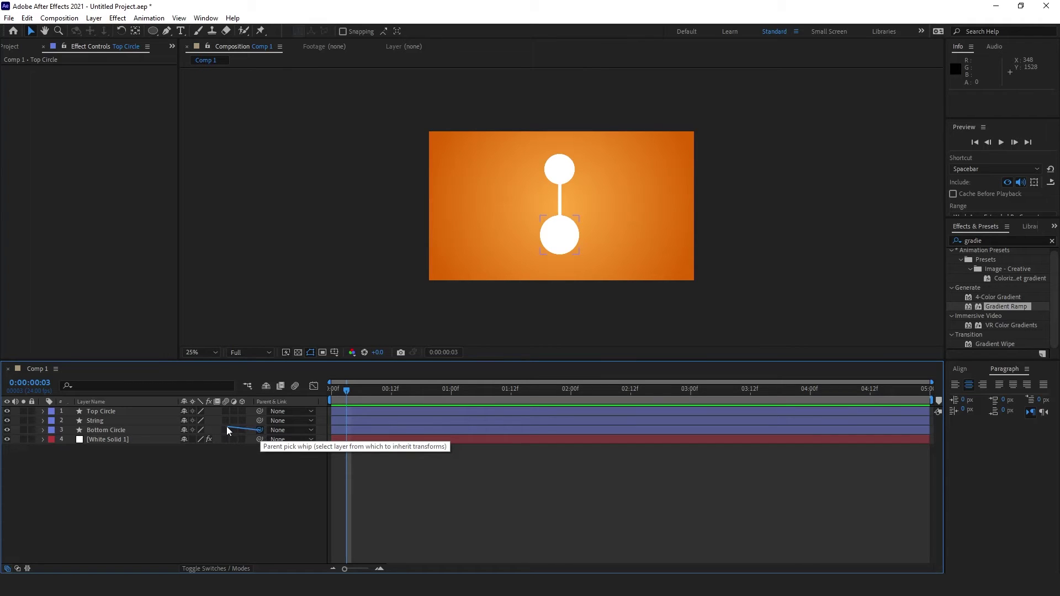
{"action": "left_click_drag", "start_coordinate": [226, 426], "coordinate": [137, 408]}
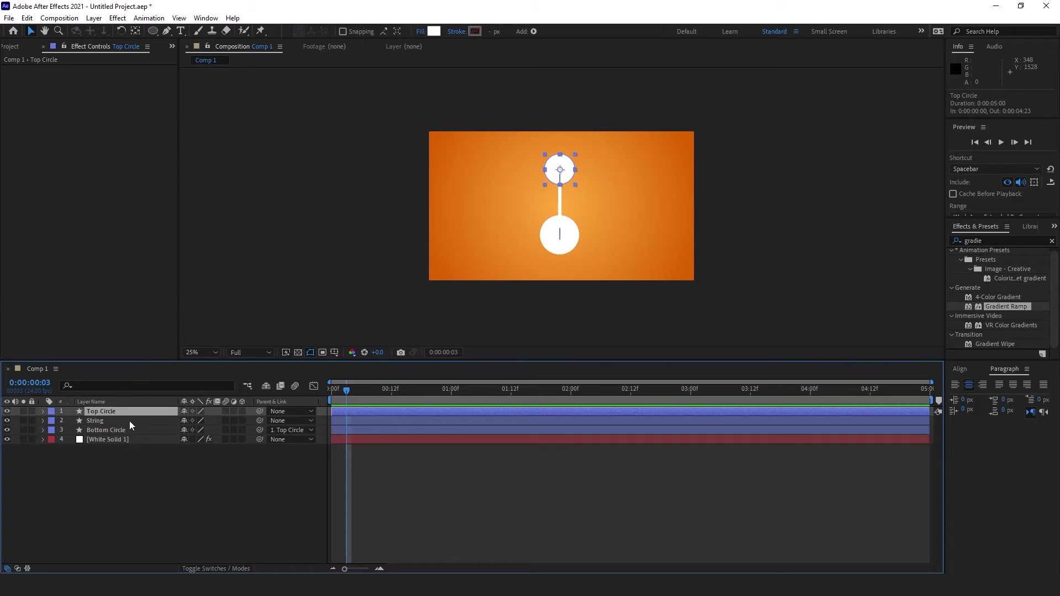
{"action": "left_click", "coordinate": [300, 422]}
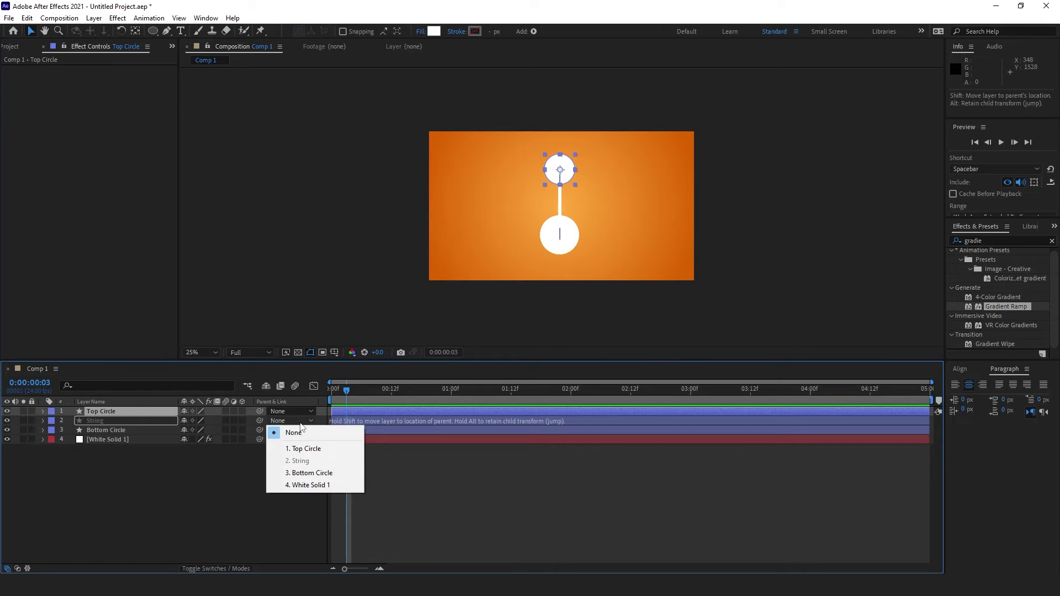
{"action": "left_click", "coordinate": [303, 448]}
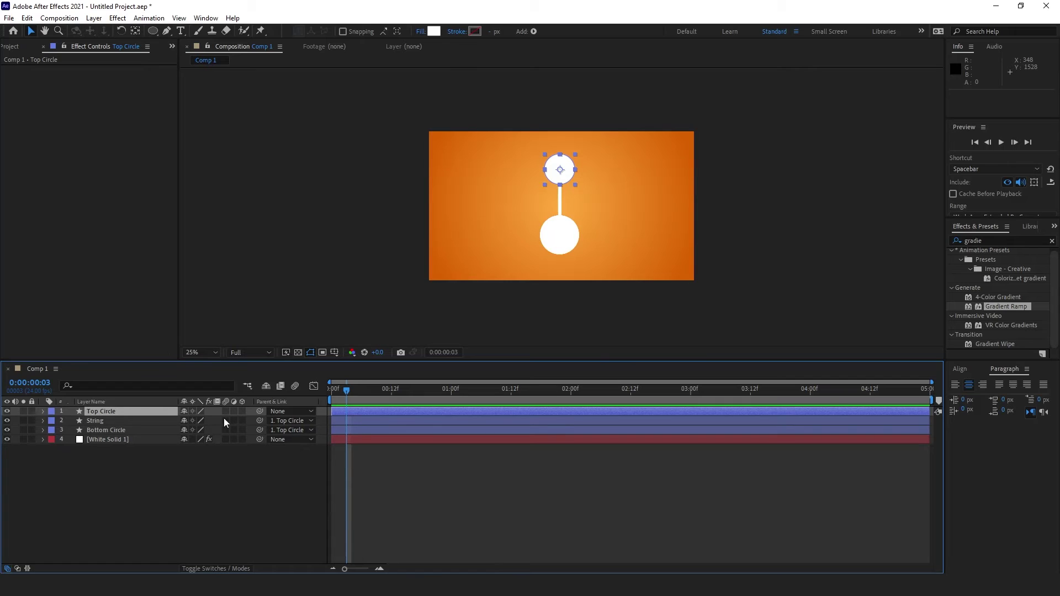
{"action": "left_click", "coordinate": [237, 463]}
Try rotating the Top Circle layer together with its child layers, then undo the rotation
{"action": "left_click", "coordinate": [111, 411]}
{"action": "key", "text": "r"}
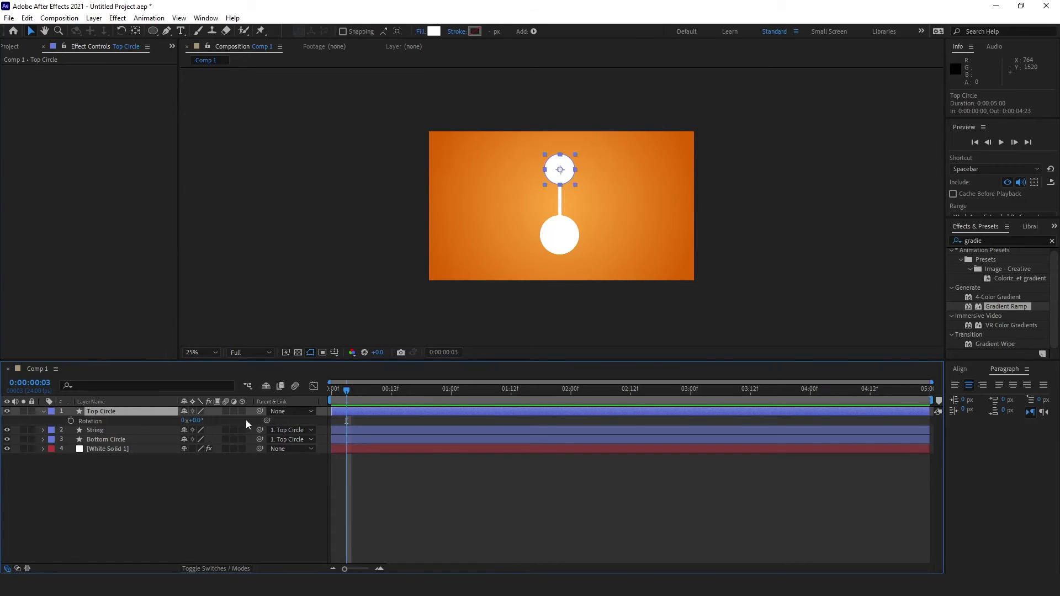
{"action": "mouse_move", "coordinate": [198, 417]}
{"action": "left_mouse_down"}
{"action": "mouse_move", "coordinate": [224, 423]}
{"action": "mouse_move", "coordinate": [177, 427]}
{"action": "mouse_move", "coordinate": [203, 430]}
{"action": "left_mouse_up"}
{"action": "key", "text": "ctrl+z"}
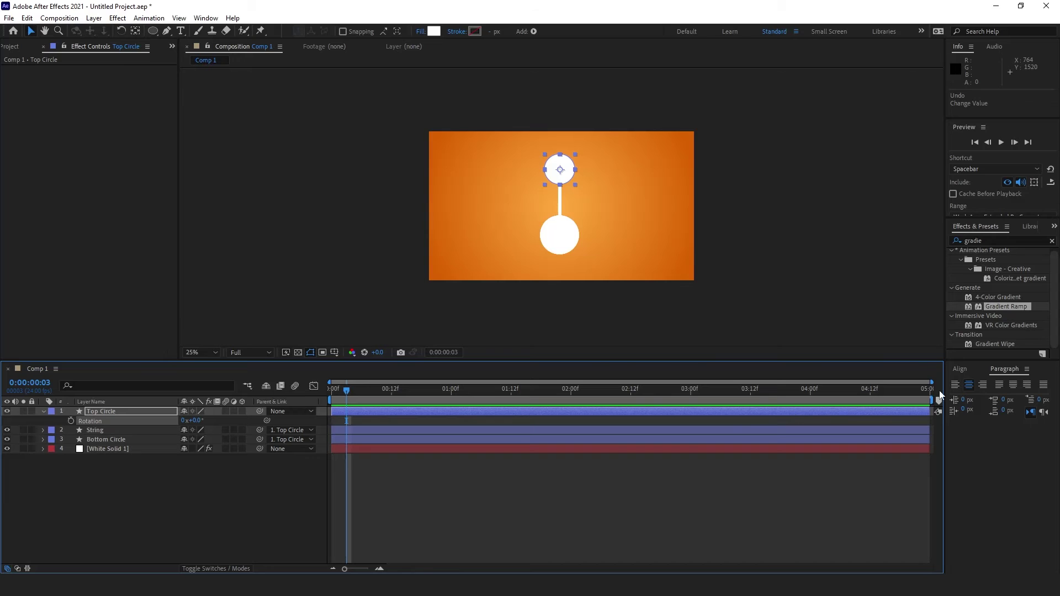
Shorten the composition's work area so that it ends at the 1-second mark
{"action": "left_click_drag", "start_coordinate": [933, 399], "coordinate": [911, 400]}
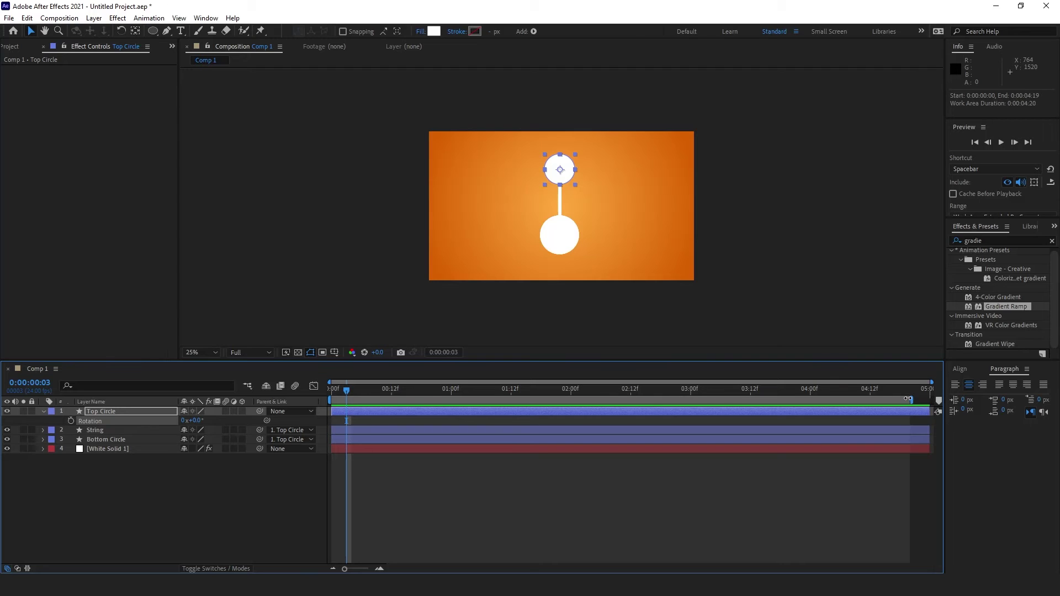
{"action": "left_click_drag", "start_coordinate": [911, 399], "coordinate": [454, 409]}
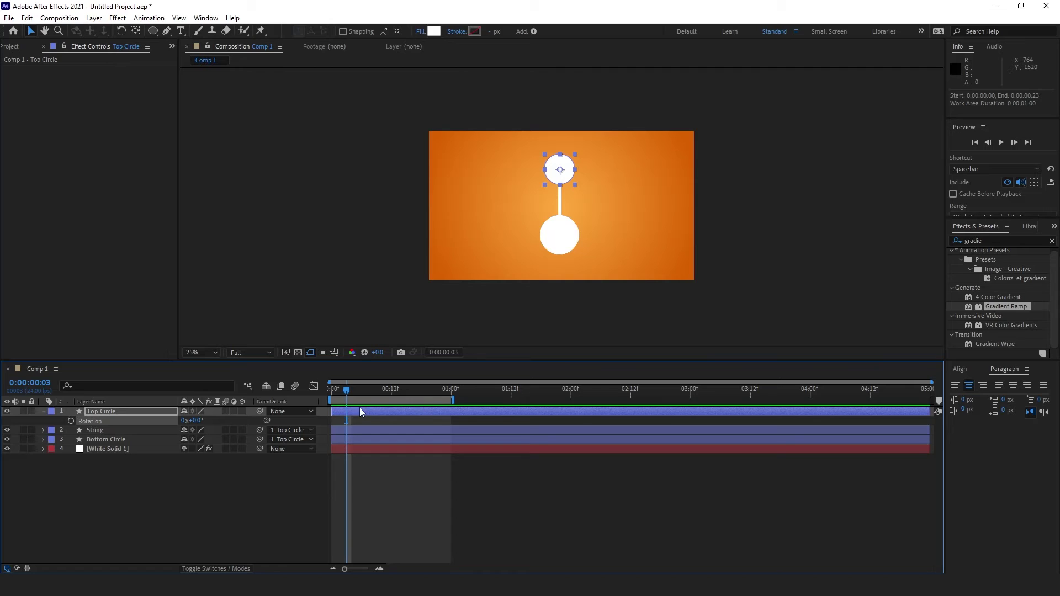
{"action": "mouse_move", "coordinate": [355, 392]}
{"action": "left_mouse_down"}
{"action": "mouse_move", "coordinate": [460, 395]}
{"action": "mouse_move", "coordinate": [335, 399]}
{"action": "mouse_move", "coordinate": [449, 406]}
{"action": "mouse_move", "coordinate": [347, 396]}
{"action": "left_mouse_up"}
{"action": "left_click_drag", "start_coordinate": [454, 400], "coordinate": [692, 399]}
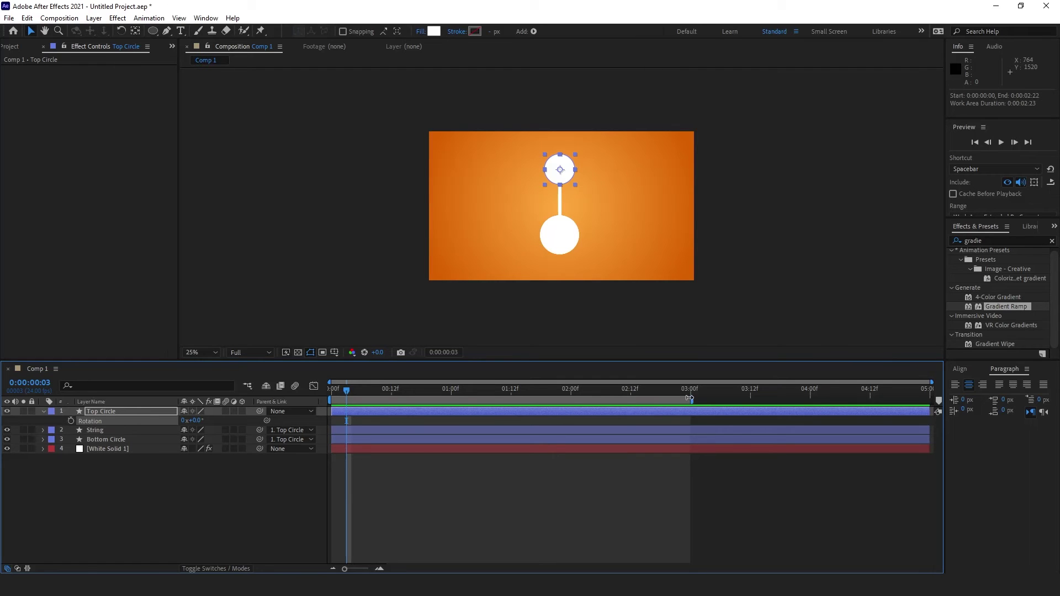
{"action": "left_click_drag", "start_coordinate": [693, 398], "coordinate": [454, 399]}
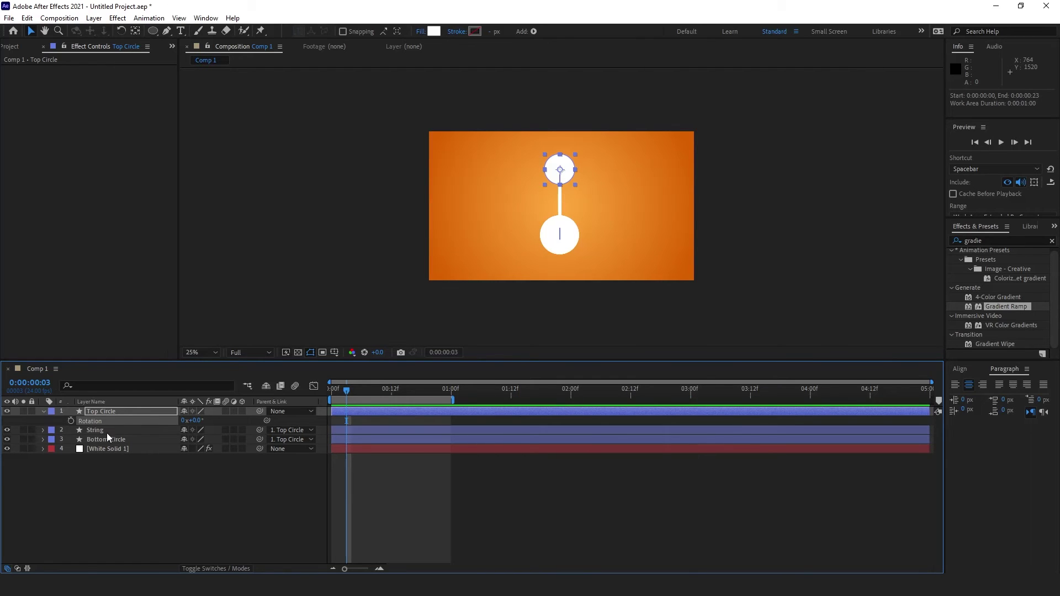
{"action": "left_click", "coordinate": [132, 485]}
Set the Top Circle's Rotation to 20° at 0:00:00:00 and start keyframing it there
{"action": "left_click", "coordinate": [97, 412]}
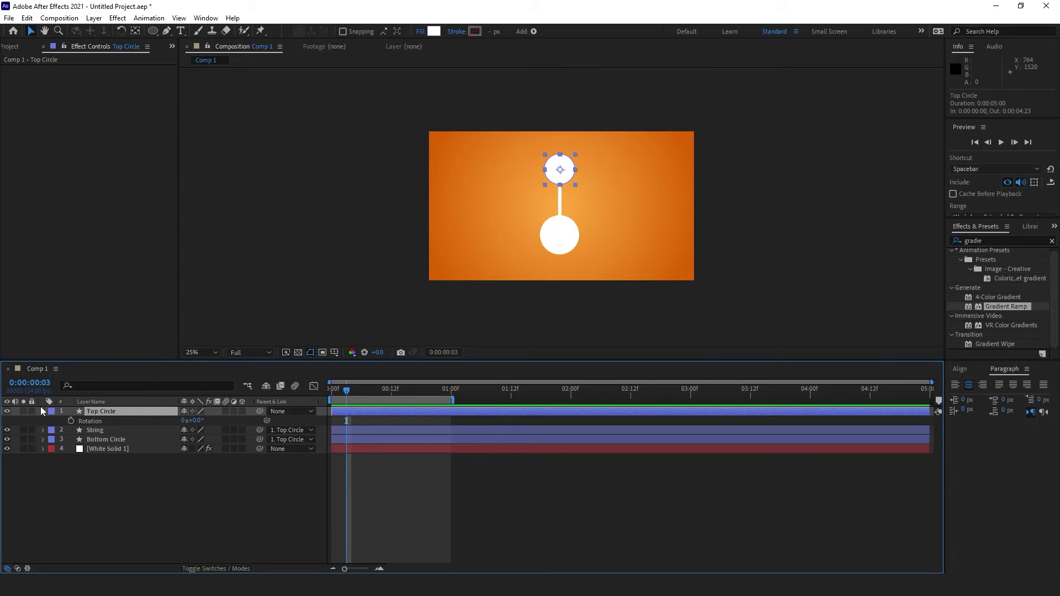
{"action": "left_click_drag", "start_coordinate": [340, 391], "coordinate": [332, 392]}
{"action": "left_click", "coordinate": [198, 422]}
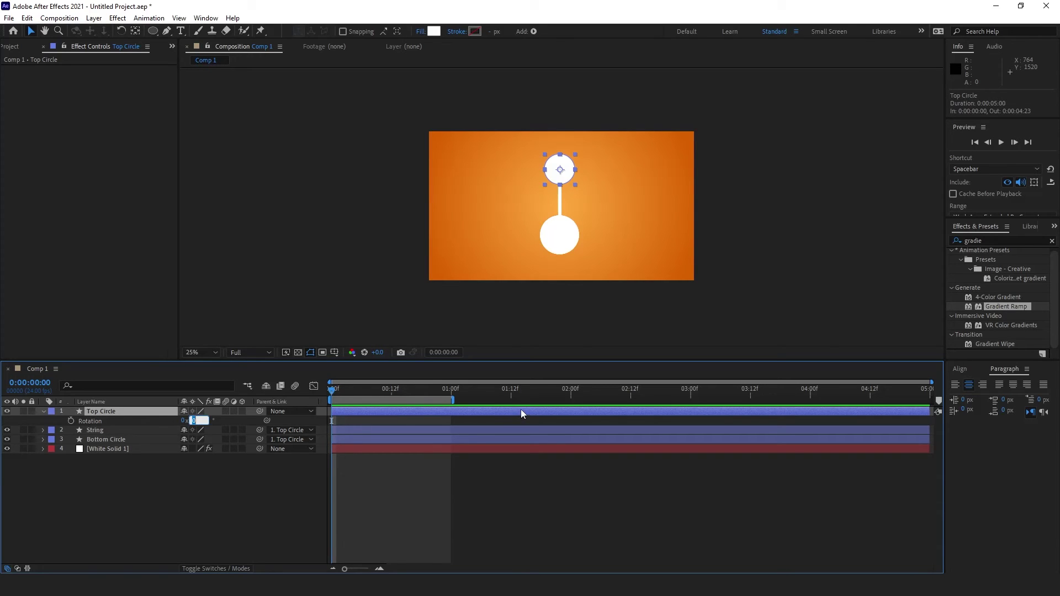
{"action": "type", "text": "20"}
{"action": "left_click", "coordinate": [200, 478]}
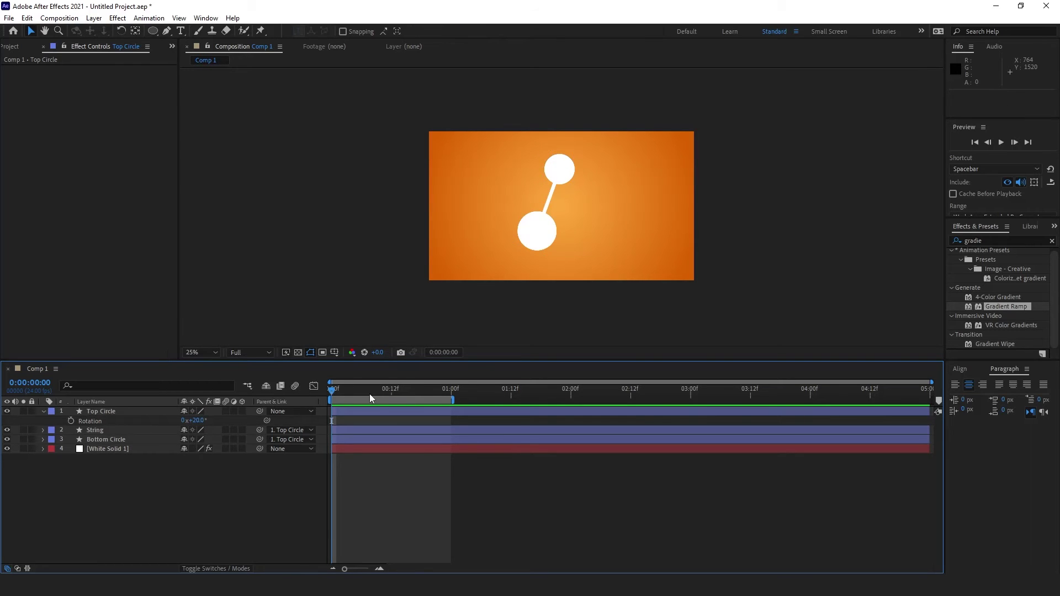
{"action": "left_click", "coordinate": [71, 420]}
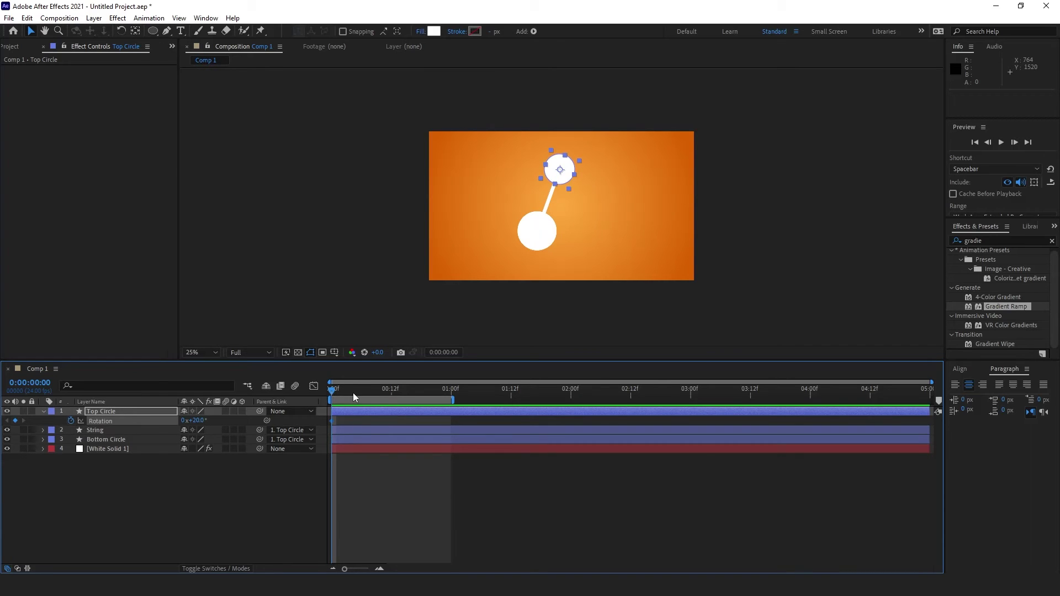
Add a Rotation keyframe of -20° to the Top Circle at frame 12
{"action": "left_click_drag", "start_coordinate": [356, 393], "coordinate": [390, 403]}
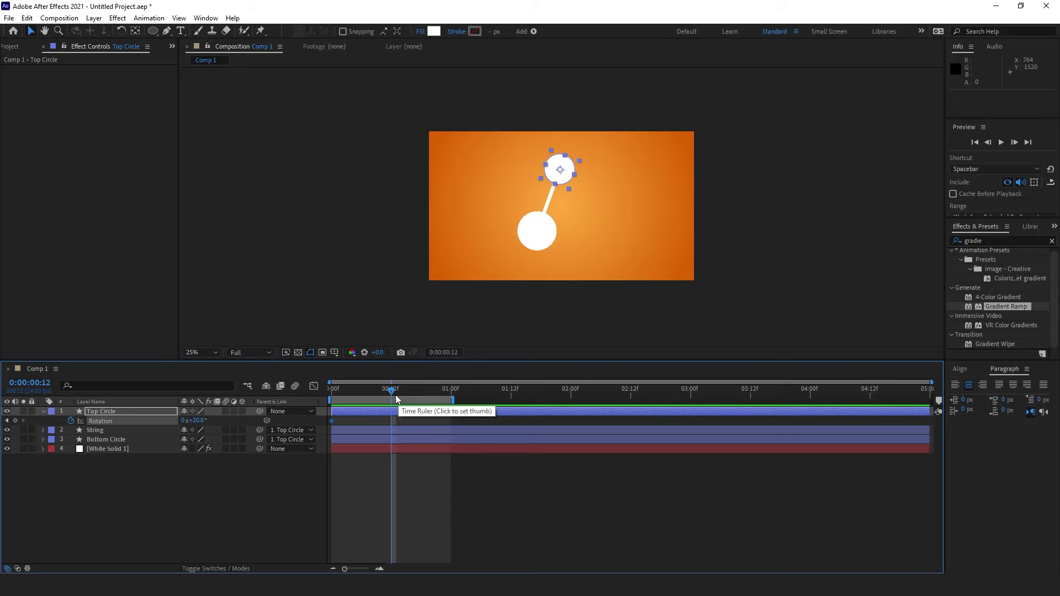
{"action": "left_click", "coordinate": [206, 421]}
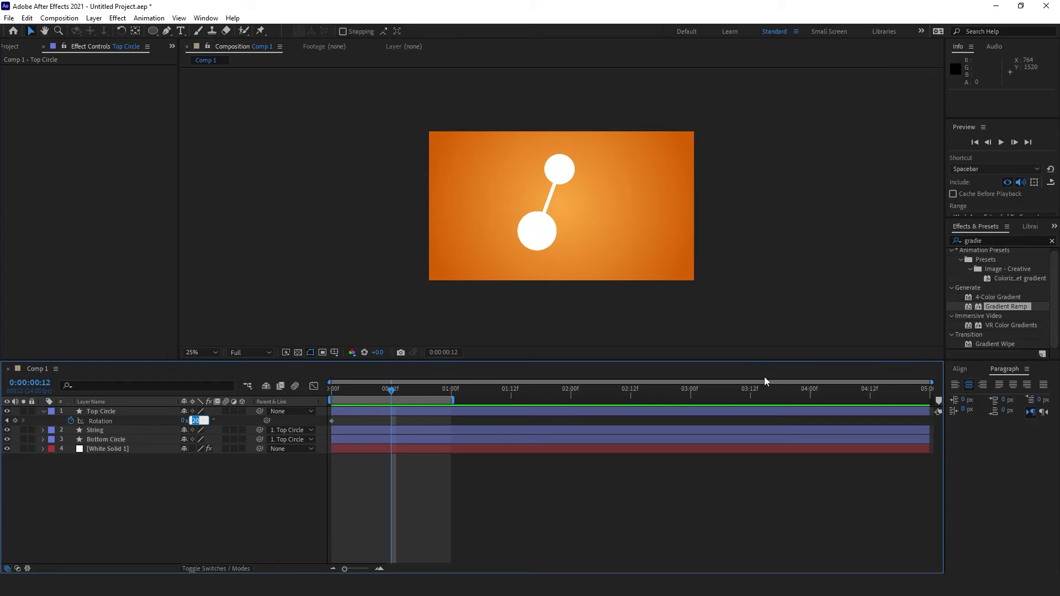
{"action": "type", "text": "-20"}
{"action": "key", "text": "Return"}
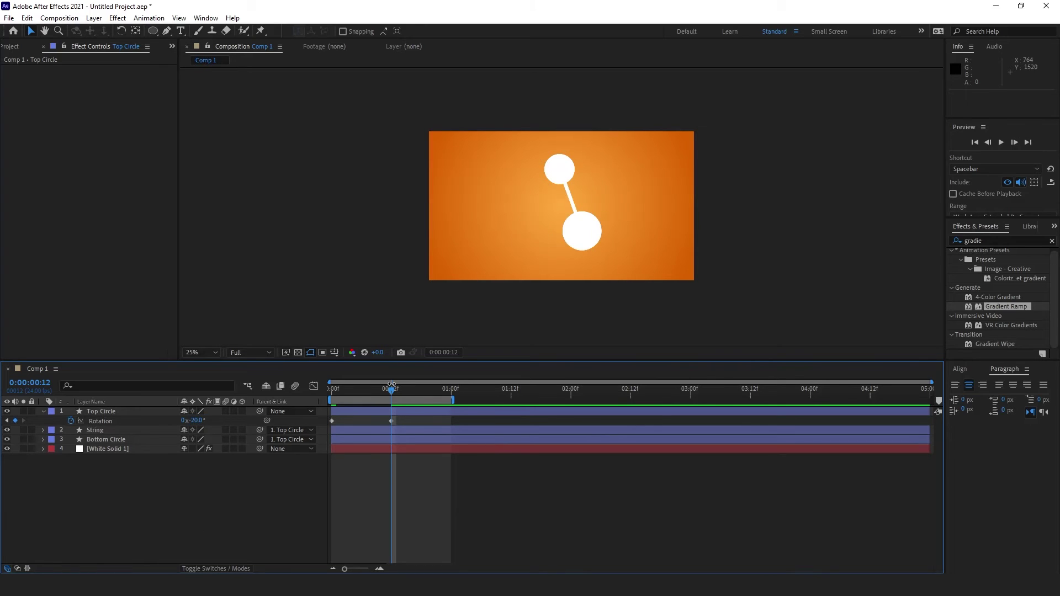
Add a Rotation keyframe of 20° to the Top Circle at the 1-second mark
{"action": "left_click_drag", "start_coordinate": [391, 389], "coordinate": [453, 409]}
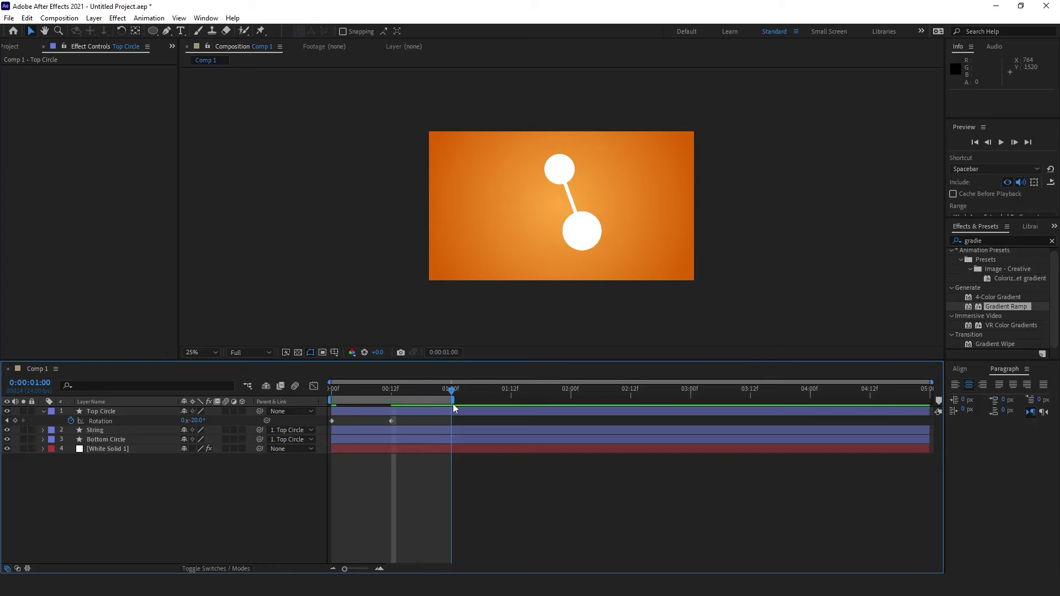
{"action": "left_click", "coordinate": [195, 420]}
{"action": "type", "text": "20"}
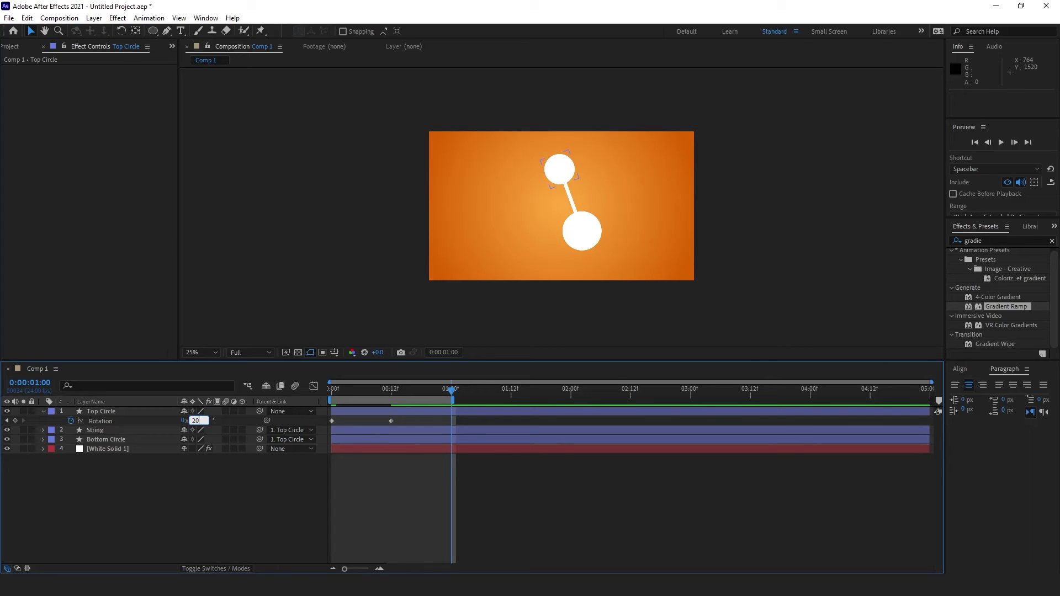
{"action": "key", "text": "Return"}
Copy the Top Circle's Rotation keyframe at 0:00:00:00
{"action": "left_click", "coordinate": [330, 421]}
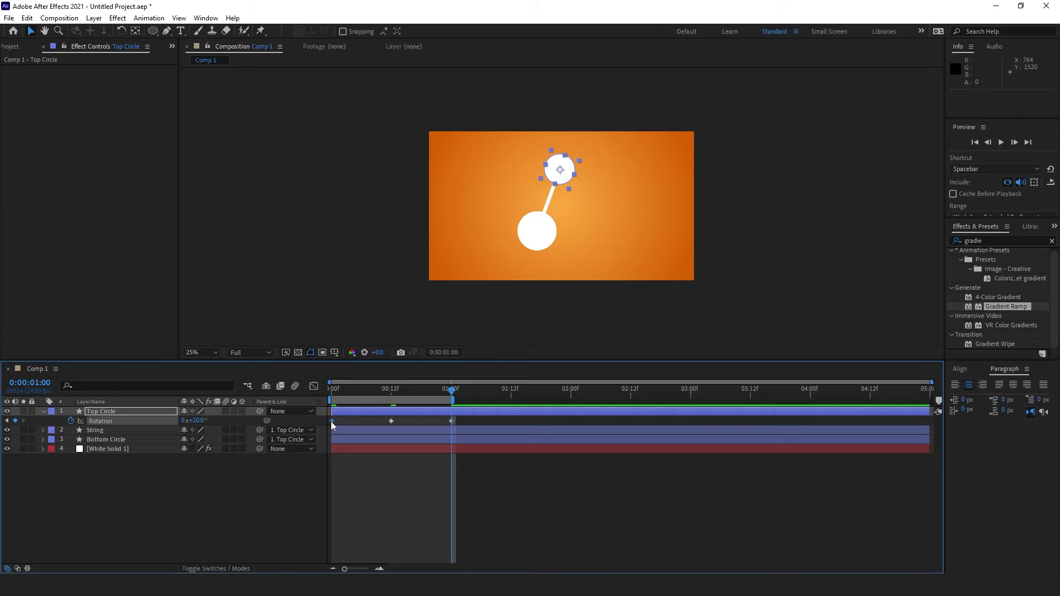
{"action": "key", "text": "ctrl+c"}
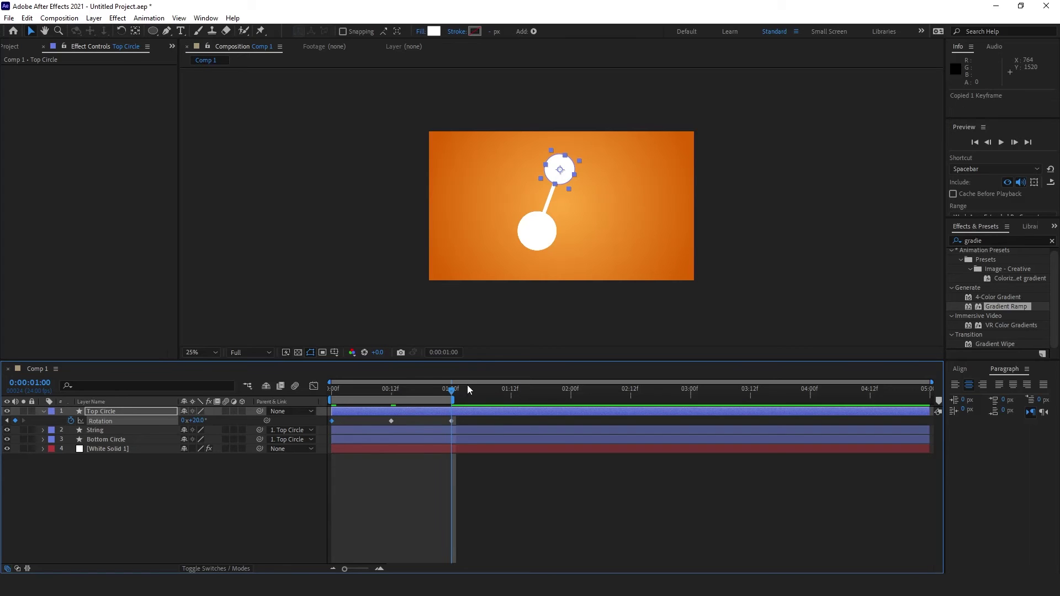
{"action": "mouse_move", "coordinate": [455, 392]}
{"action": "left_mouse_down"}
{"action": "mouse_move", "coordinate": [445, 391]}
{"action": "mouse_move", "coordinate": [439, 428]}
{"action": "mouse_move", "coordinate": [446, 396]}
{"action": "mouse_move", "coordinate": [454, 401]}
{"action": "left_mouse_up"}
Preview the pendulum's swing across the work area and return to the first frame
{"action": "key", "text": "space"}
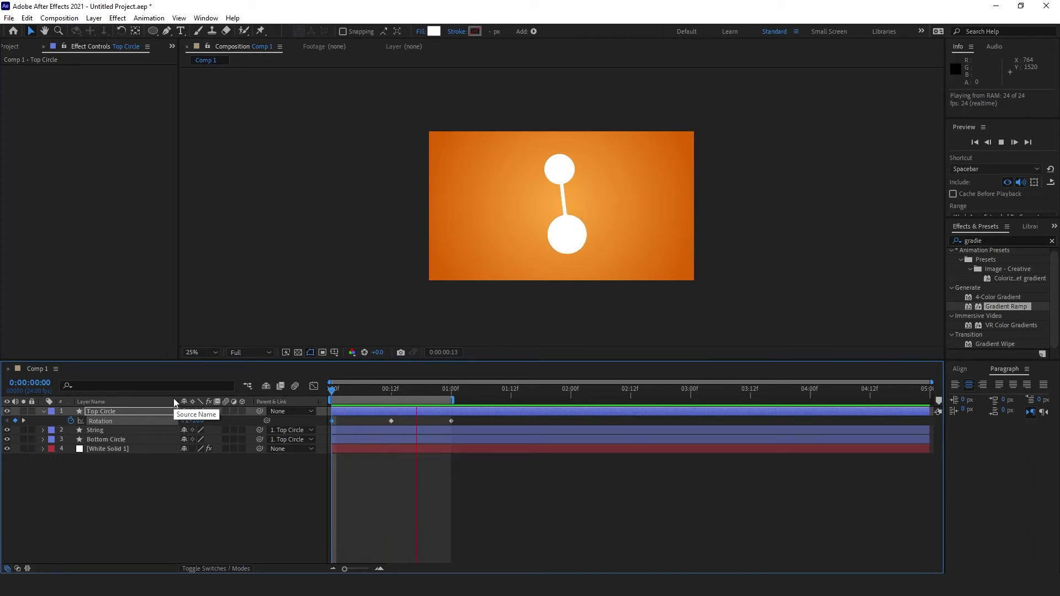
{"action": "key", "text": "space"}
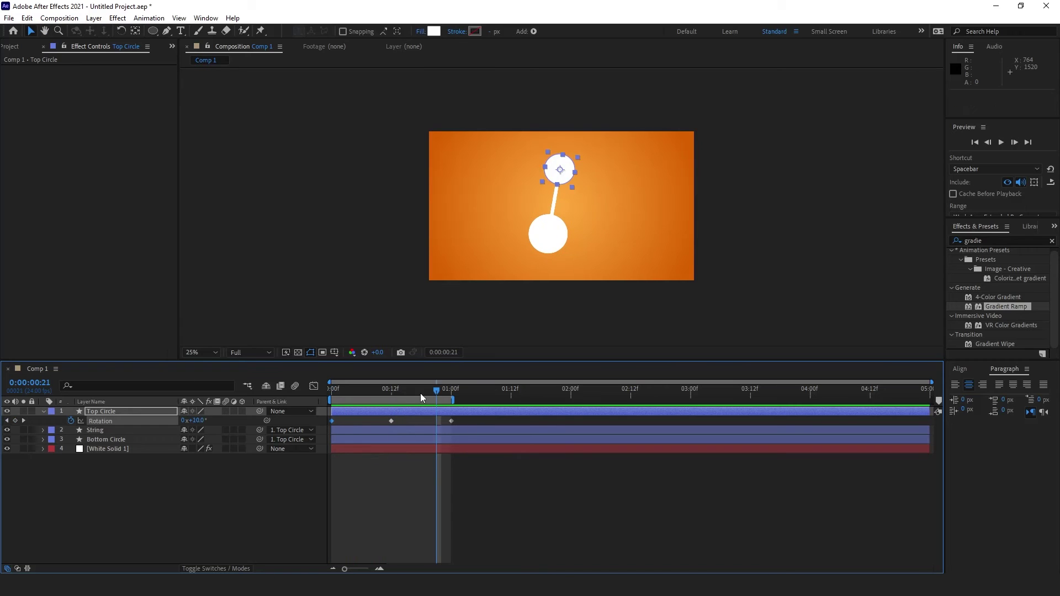
{"action": "left_click_drag", "start_coordinate": [432, 393], "coordinate": [326, 379]}
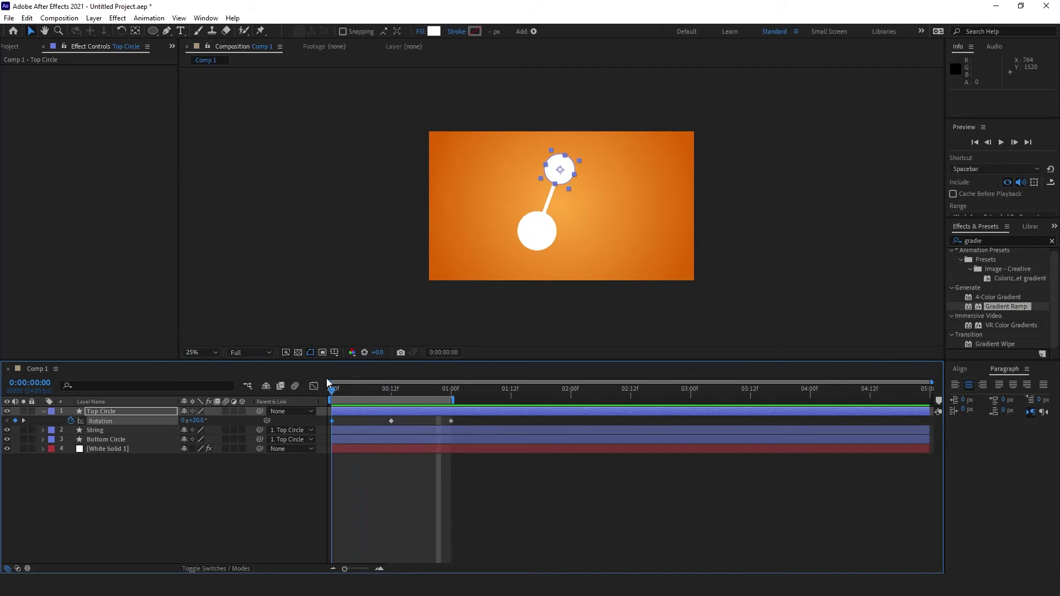
{"action": "left_click", "coordinate": [434, 522]}
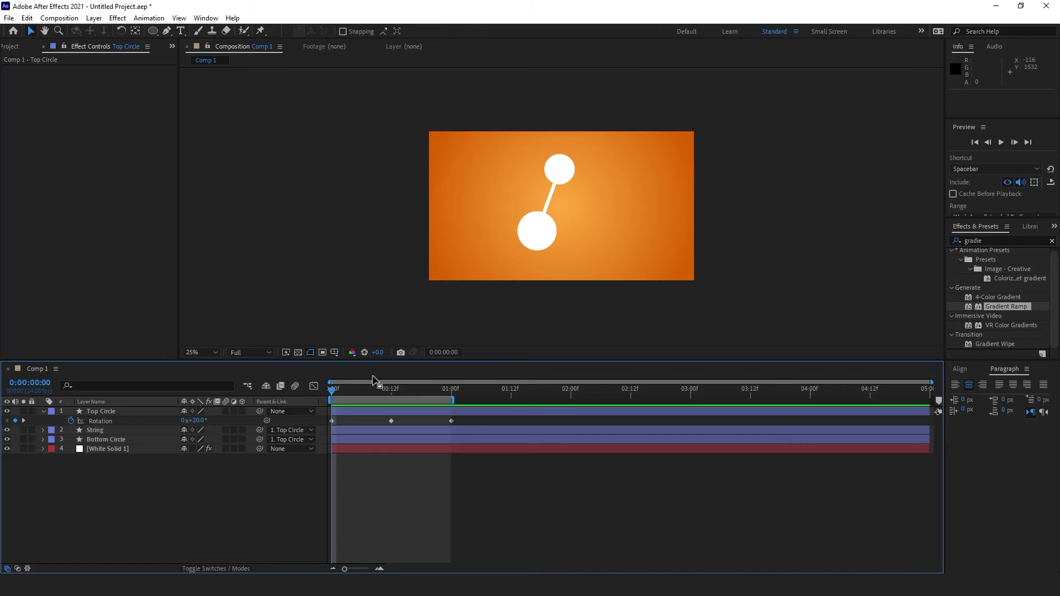
{"action": "key", "text": "space"}
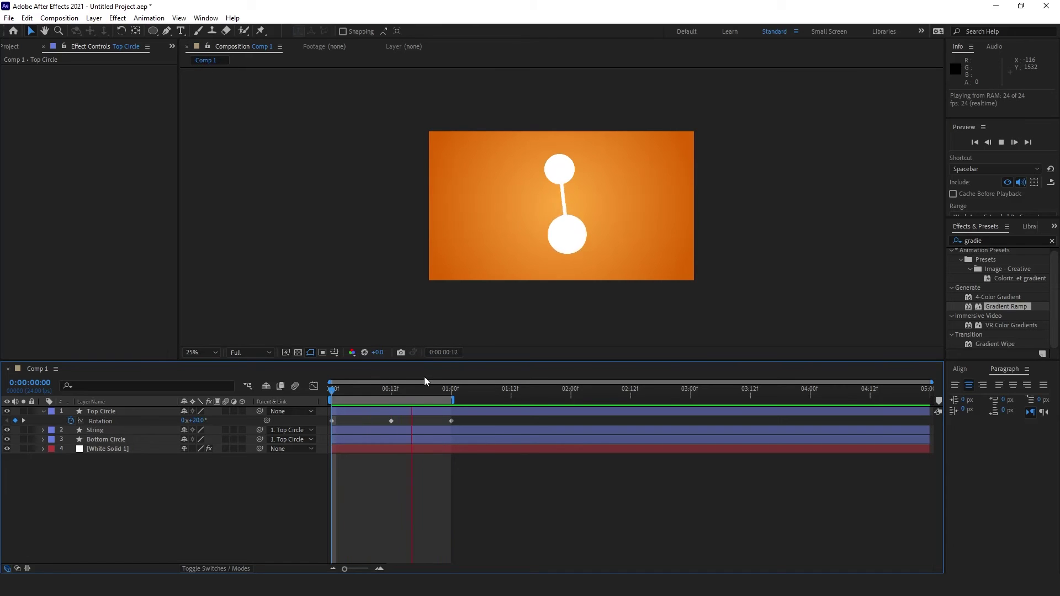
{"action": "left_click", "coordinate": [392, 389]}
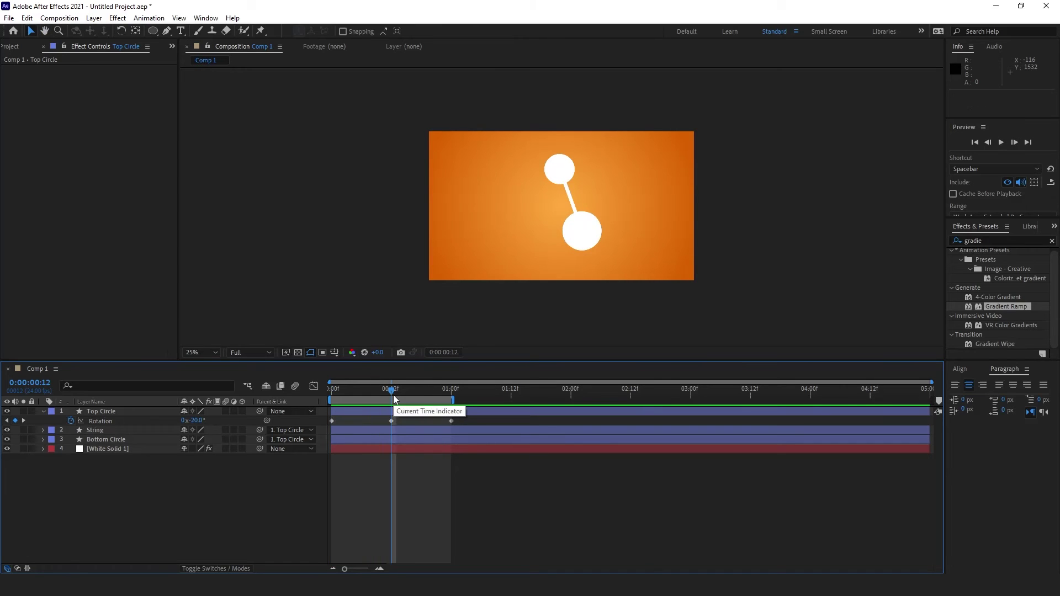
{"action": "left_click_drag", "start_coordinate": [393, 395], "coordinate": [327, 393]}
Examine the speed graph of the Top Circle's Rotation in the Graph Editor and return to the keyframe view
{"action": "left_click", "coordinate": [418, 439]}
{"action": "left_click", "coordinate": [436, 430]}
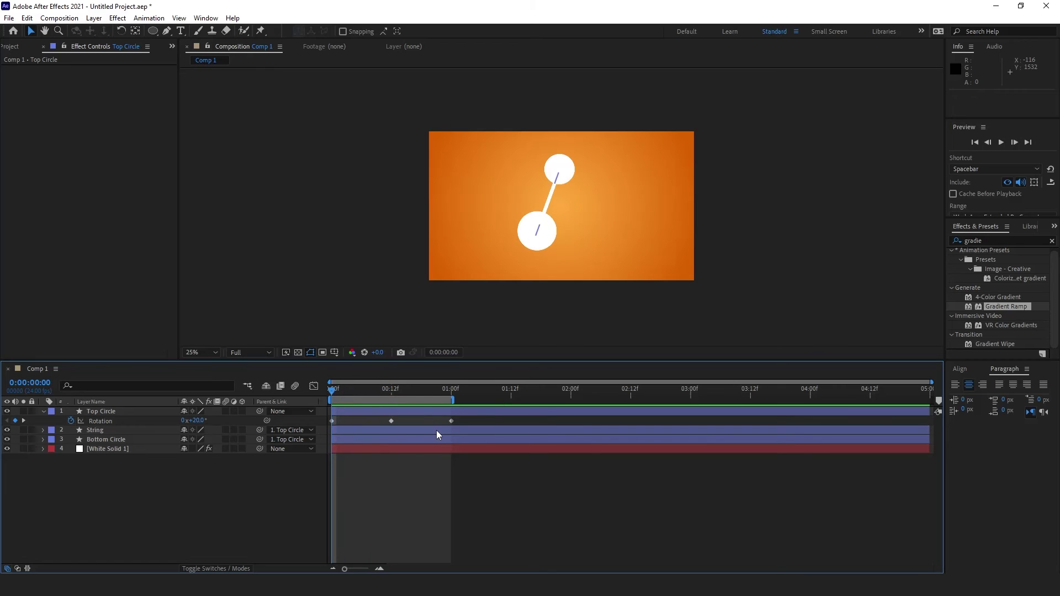
{"action": "left_click", "coordinate": [453, 424]}
{"action": "left_click", "coordinate": [132, 422]}
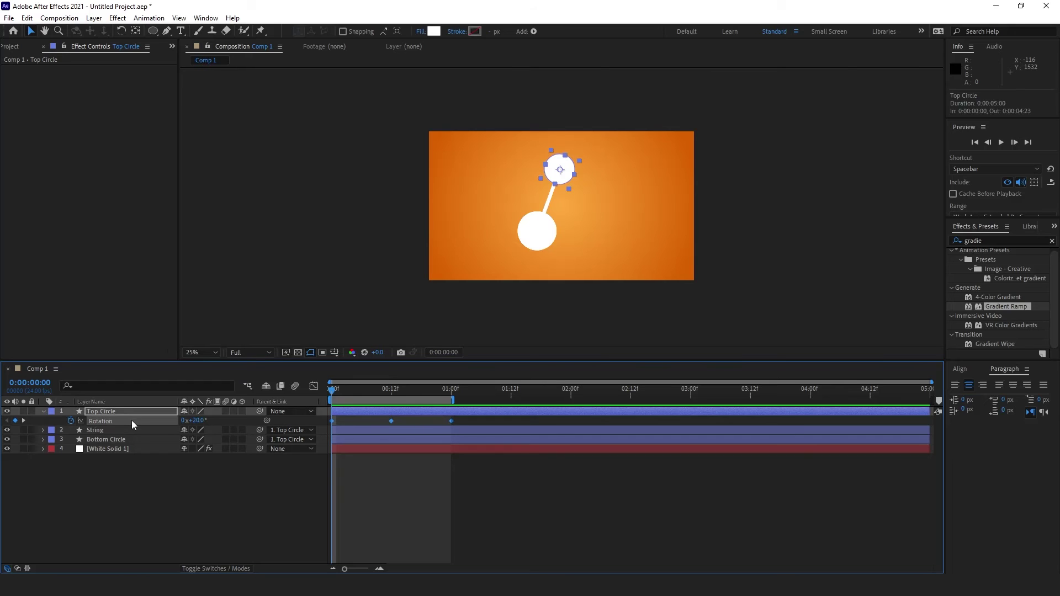
{"action": "left_click", "coordinate": [313, 389]}
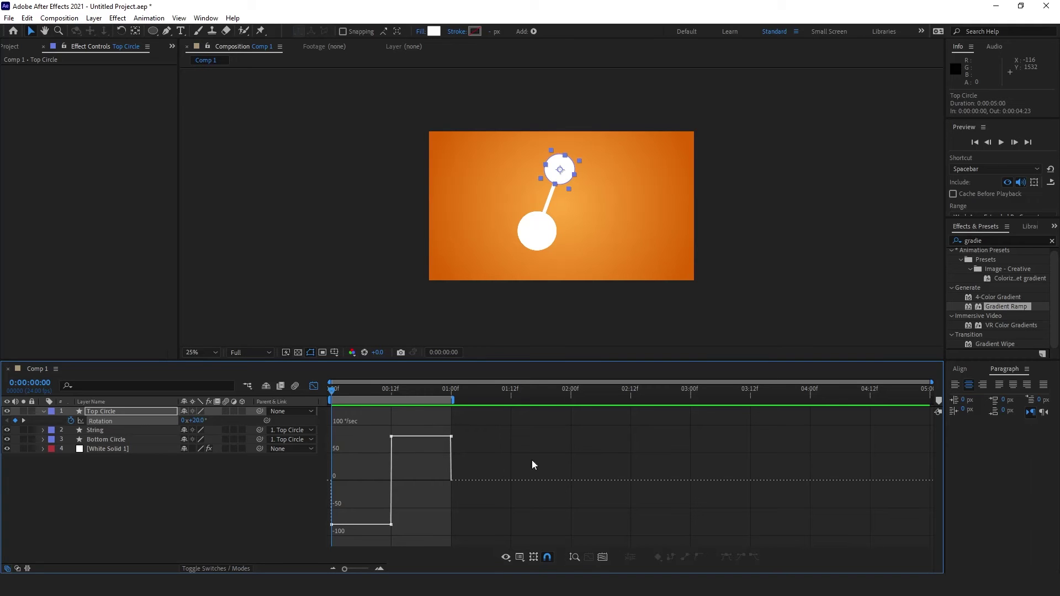
{"action": "left_click", "coordinate": [313, 388]}
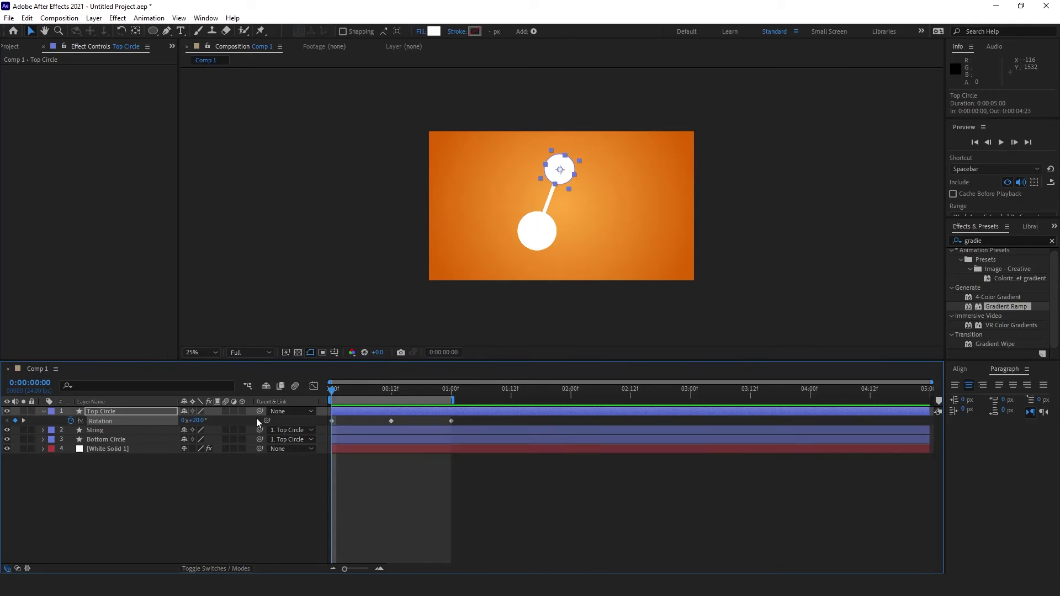
{"action": "left_click", "coordinate": [313, 386]}
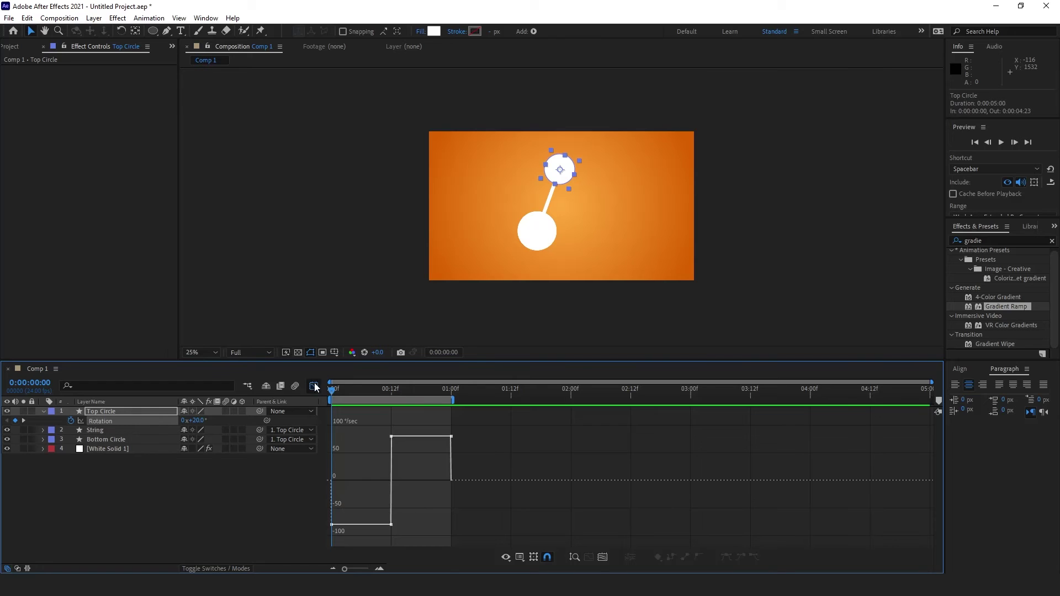
{"action": "left_click", "coordinate": [314, 387]}
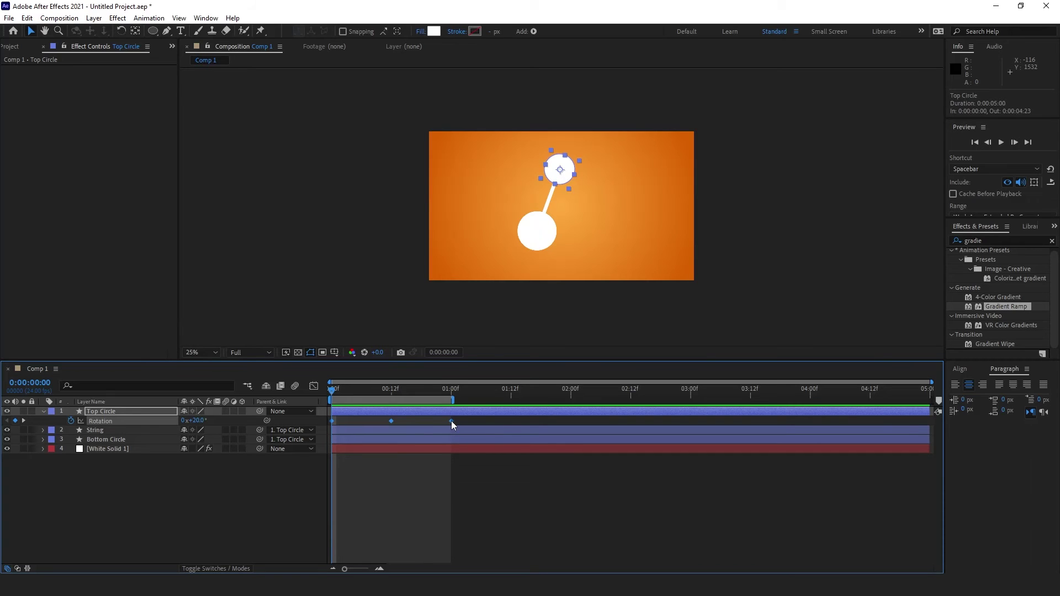
Apply Easy Ease to the Top Circle's three Rotation keyframes, then undo it
{"action": "mouse_move", "coordinate": [452, 421]}
{"action": "key", "text": "F9"}
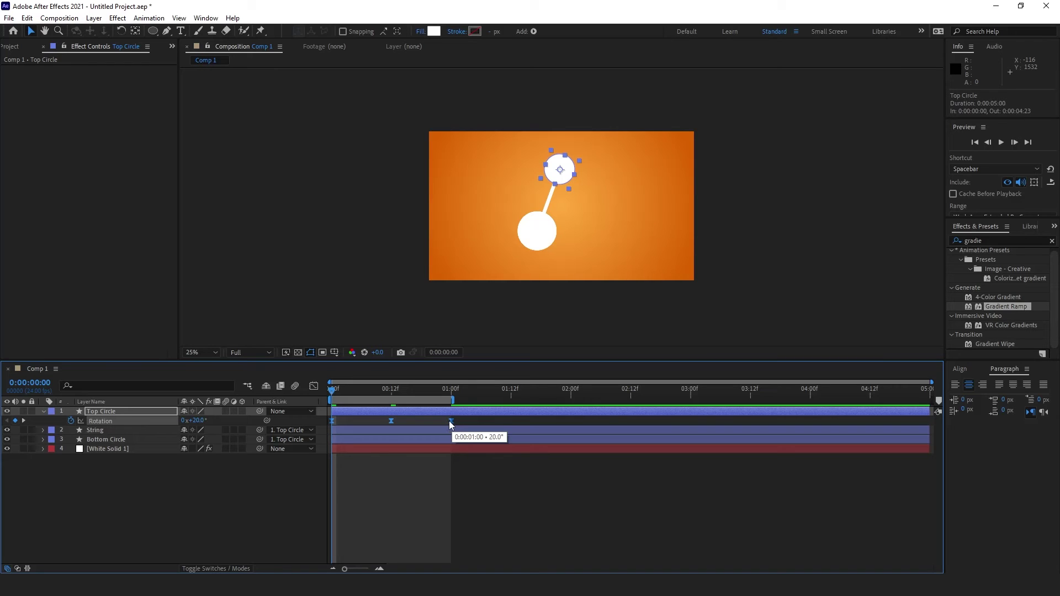
{"action": "key", "text": "ctrl+z"}
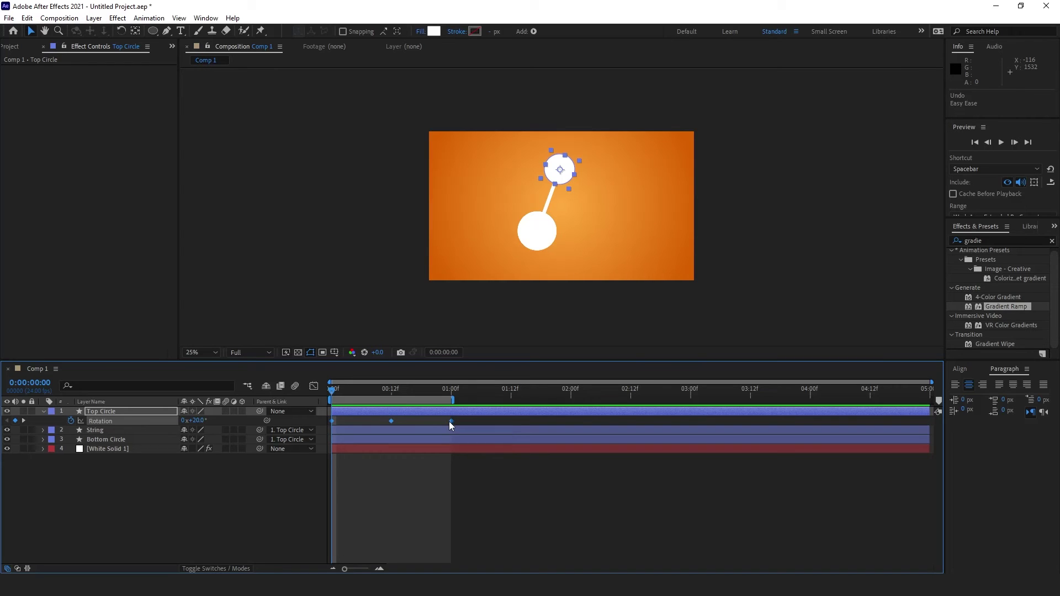
Ease the three Rotation keyframes with the Easy Ease keyframe assistant, preview the swing, and undo the easing
{"action": "right_click", "coordinate": [452, 422]}
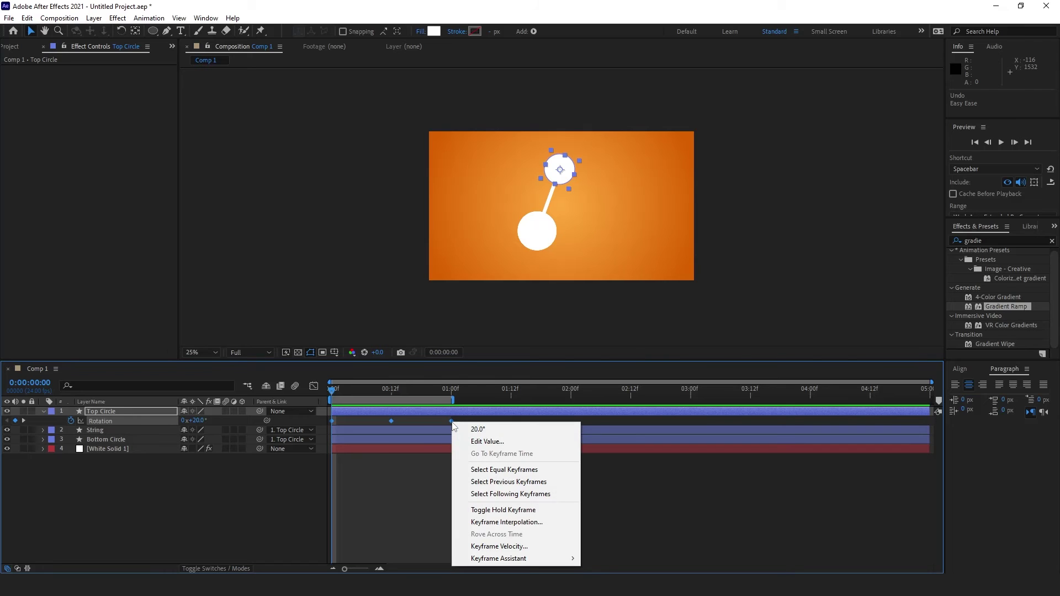
{"action": "mouse_move", "coordinate": [521, 558]}
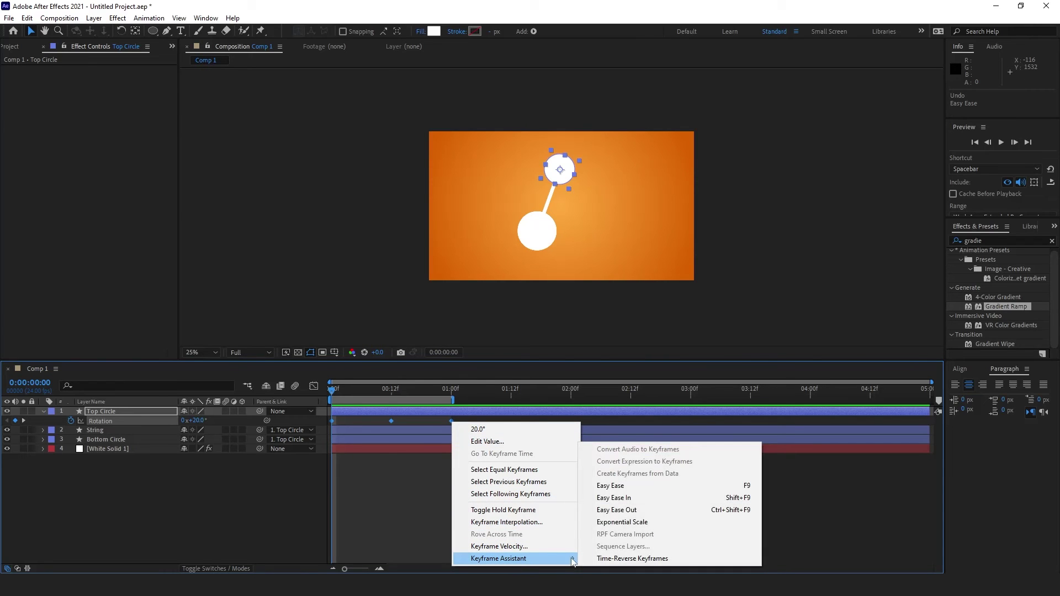
{"action": "left_click", "coordinate": [632, 487]}
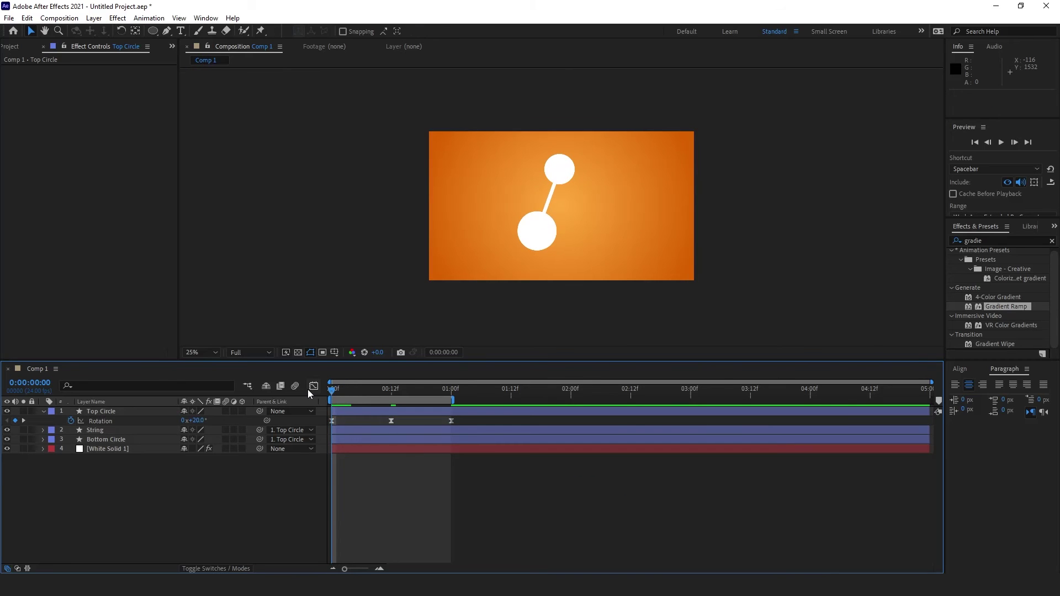
{"action": "key", "text": "space"}
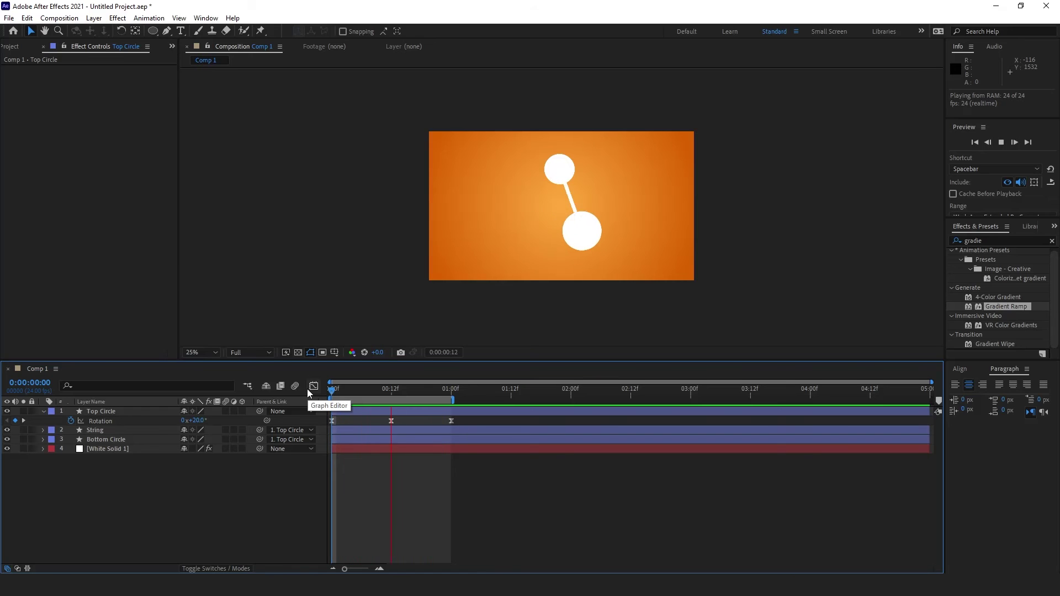
{"action": "key", "text": "ctrl+z"}
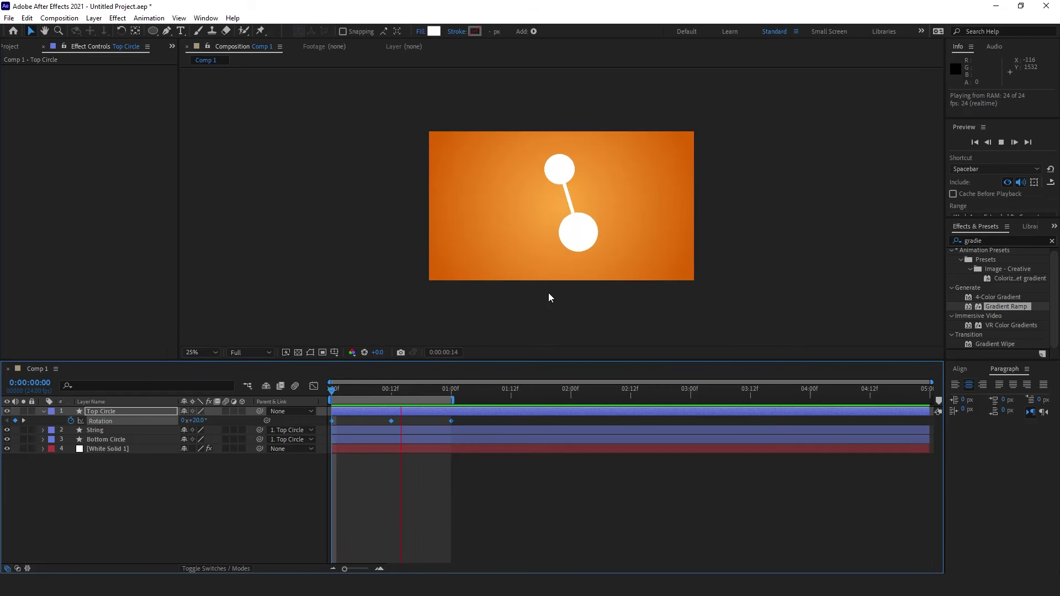
Compare the Top Circle's Rotation speed graph with and without Easy Ease in the Graph Editor
{"action": "key", "text": "F9"}
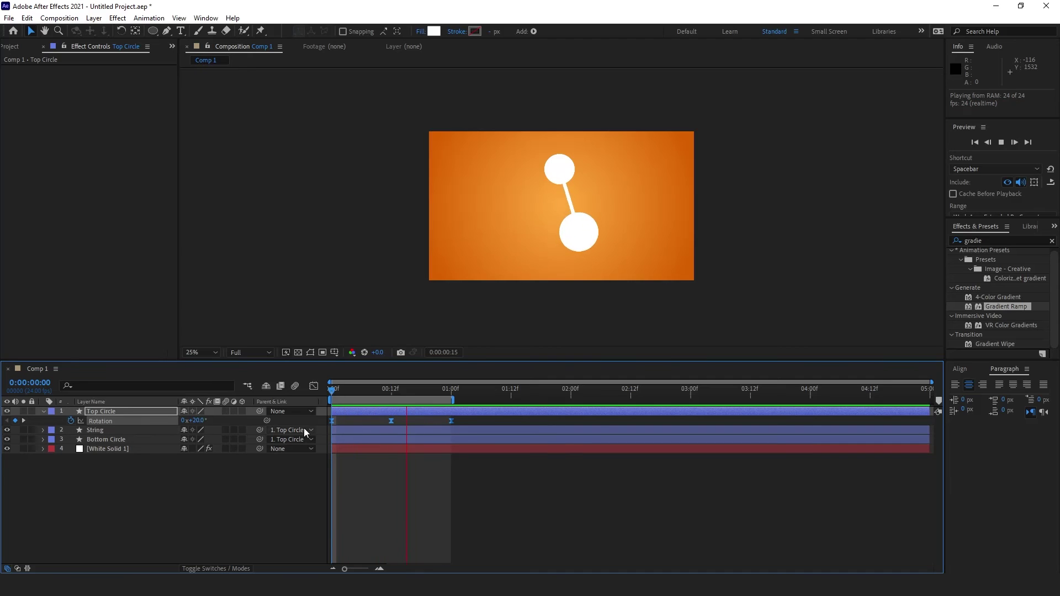
{"action": "left_click", "coordinate": [313, 386]}
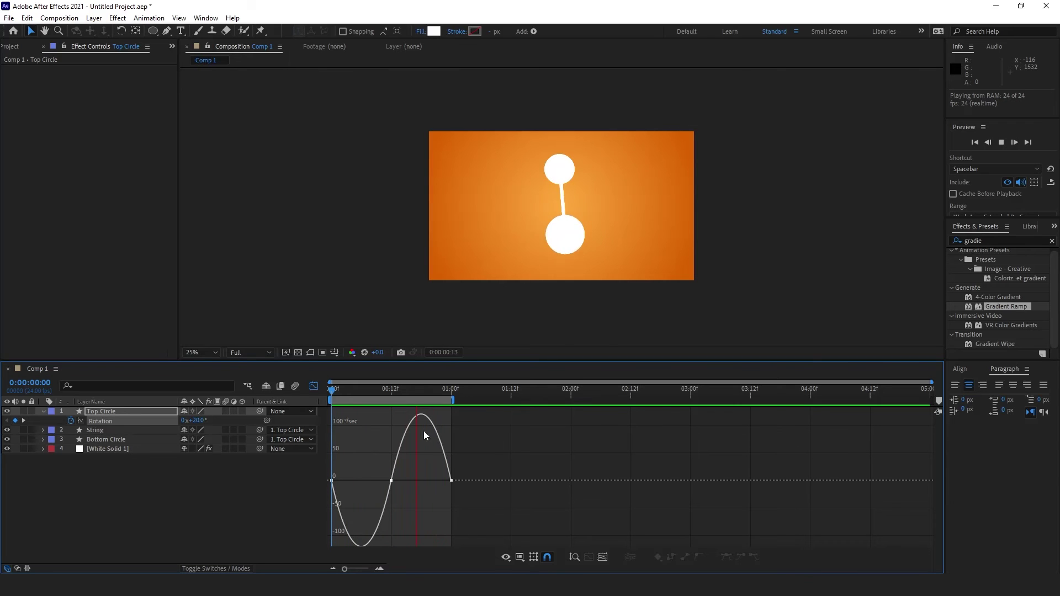
{"action": "key", "text": "ctrl+z"}
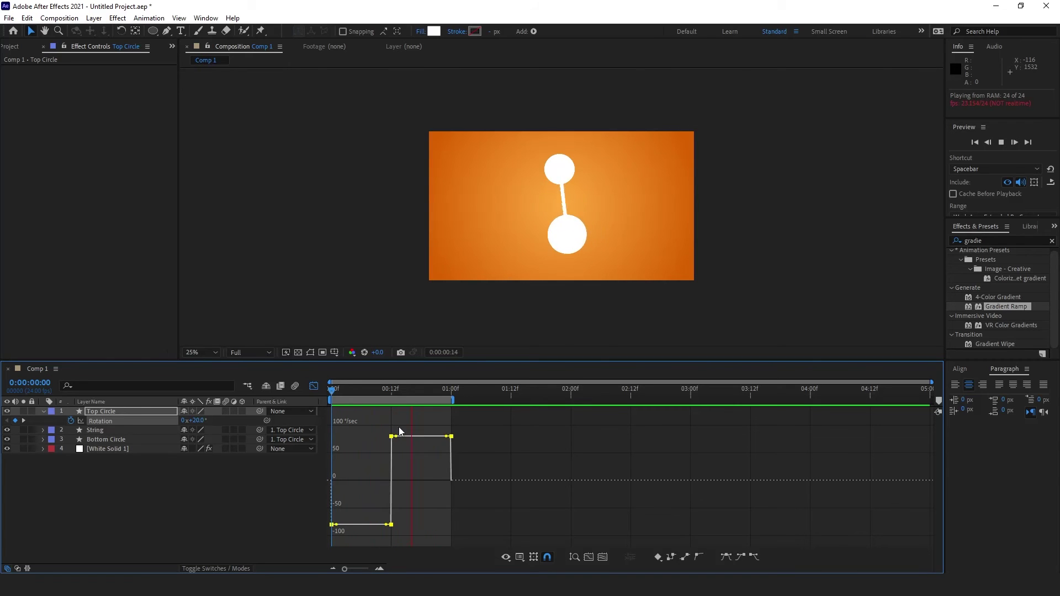
{"action": "key", "text": "F9"}
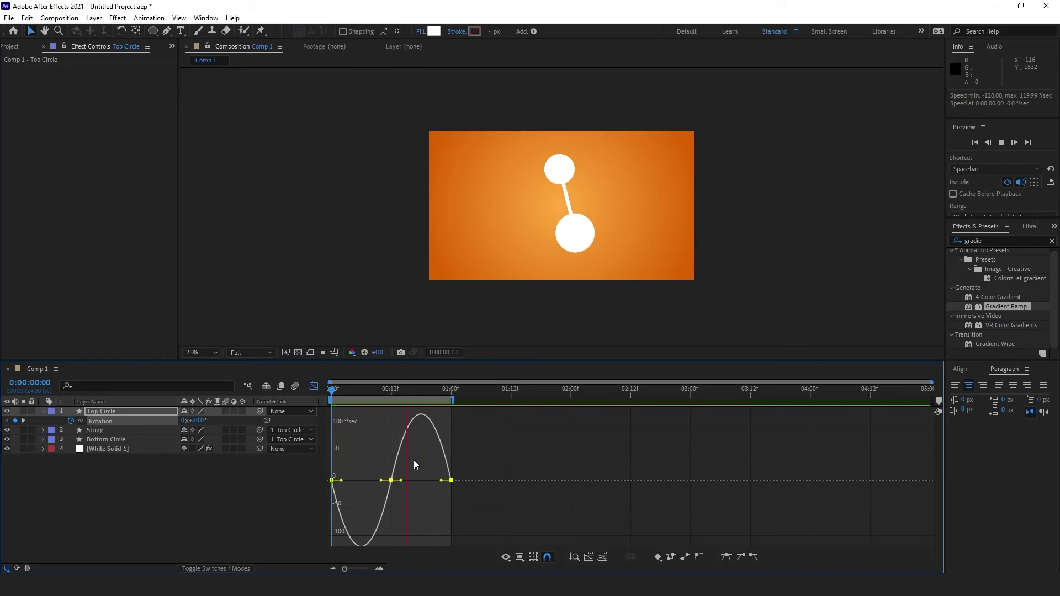
{"action": "key", "text": "ctrl+z"}
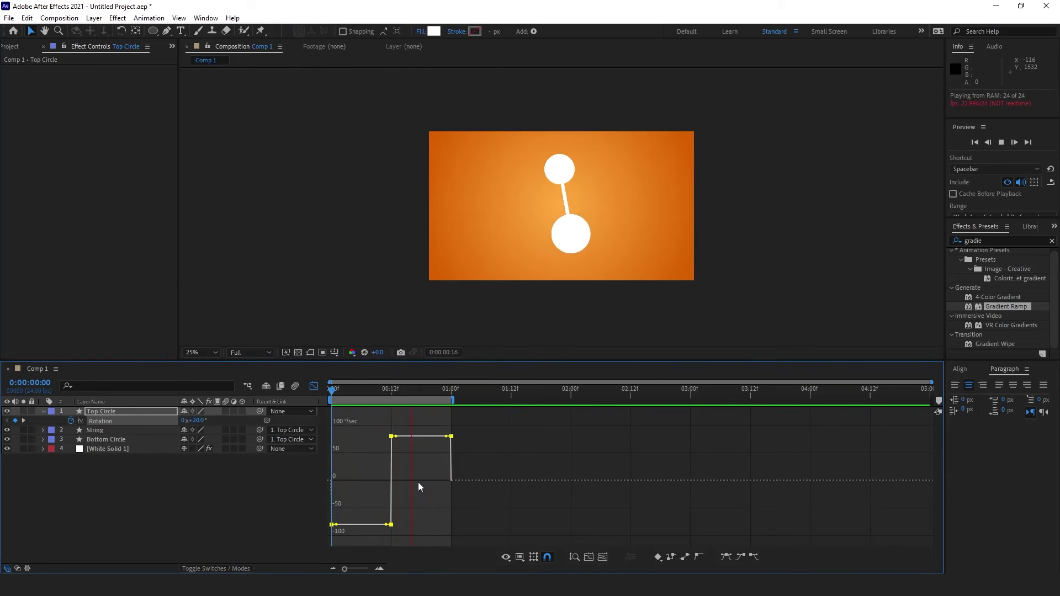
Apply Easy Ease to all of the Top Circle's Rotation keyframes, stop the preview, and close the Graph Editor
{"action": "left_click", "coordinate": [418, 481]}
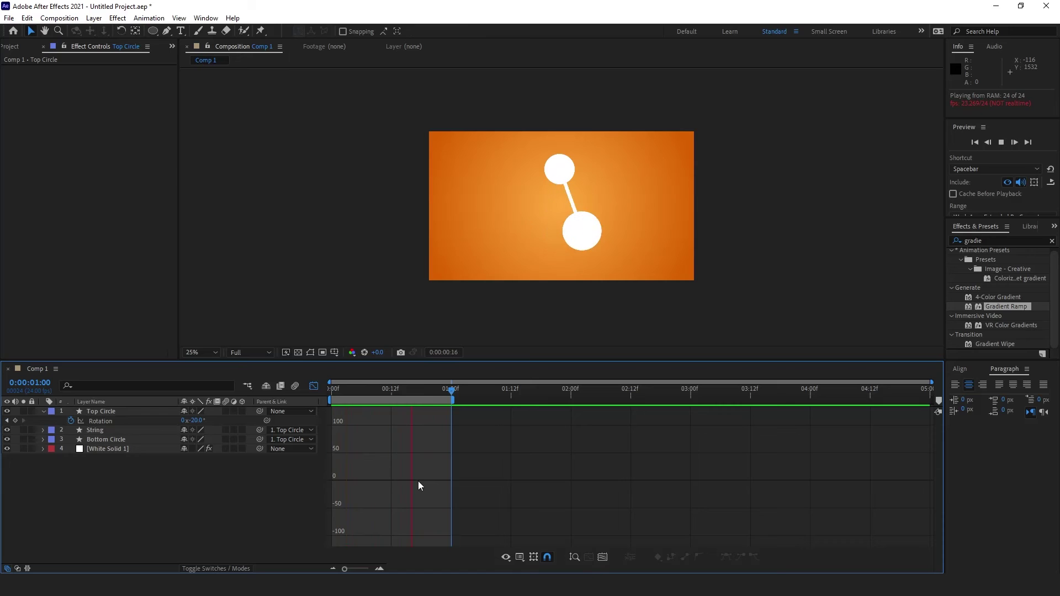
{"action": "key", "text": "ctrl+a"}
{"action": "key", "text": "F9"}
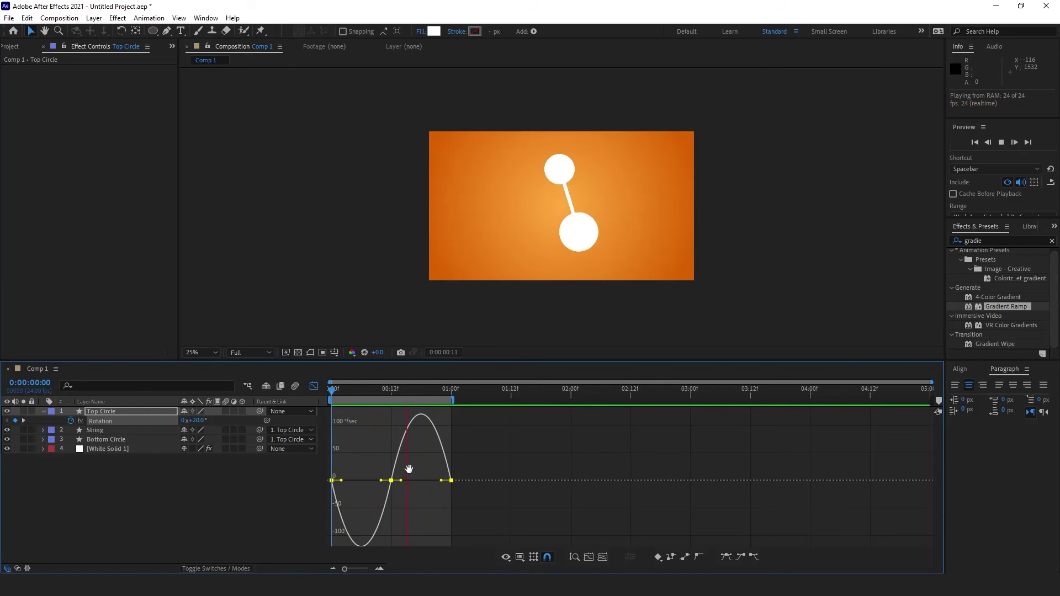
{"action": "key", "text": "space"}
{"action": "left_click", "coordinate": [313, 386]}
{"action": "left_click", "coordinate": [438, 442]}
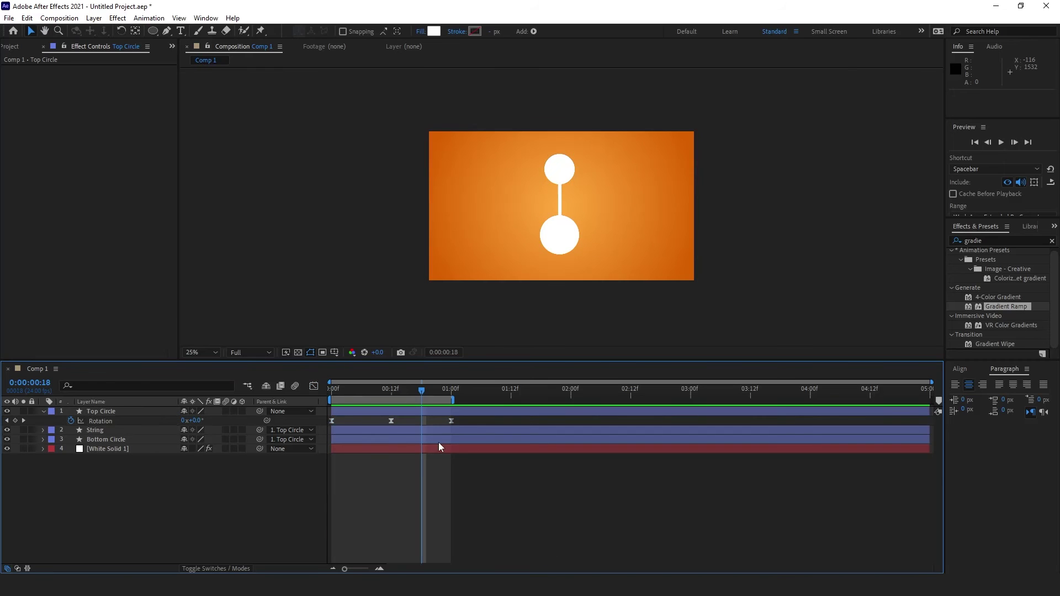
Preview the eased pendulum swing from the first frame and scrub through the work area
{"action": "left_click_drag", "start_coordinate": [419, 392], "coordinate": [326, 396]}
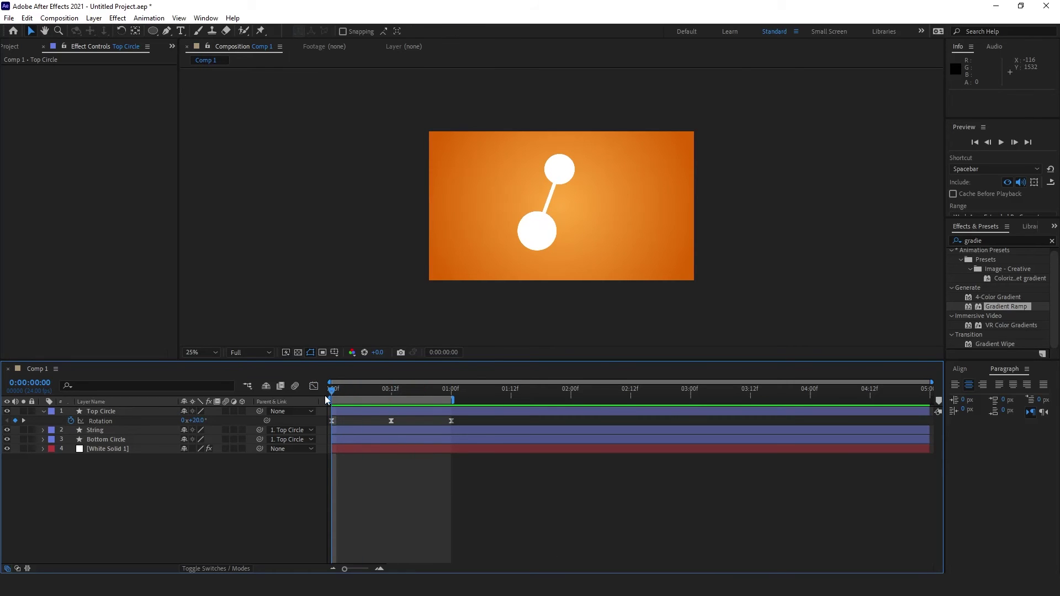
{"action": "key", "text": "space"}
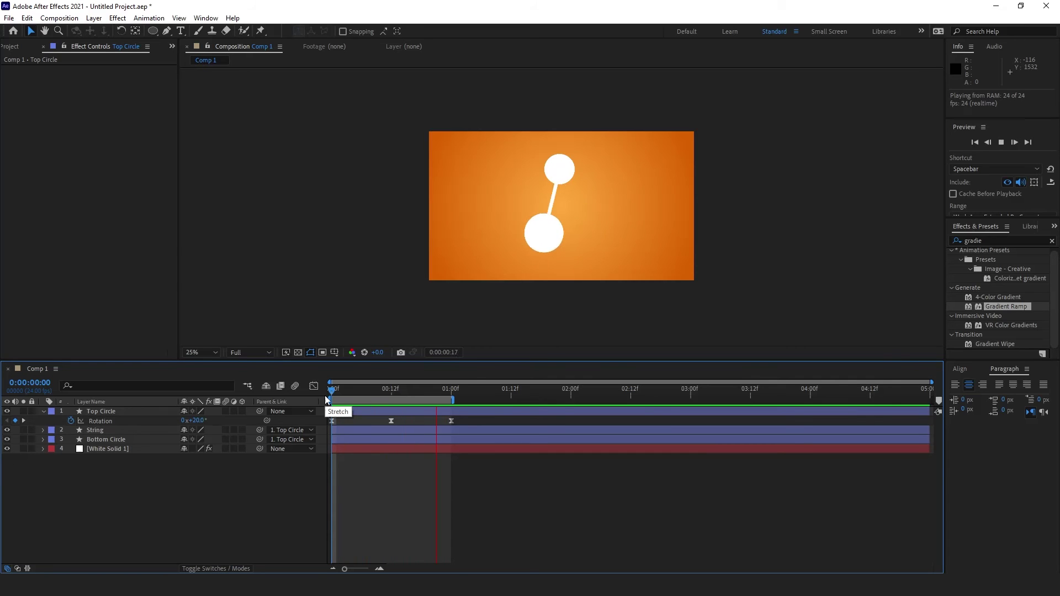
{"action": "key", "text": "space"}
{"action": "left_click_drag", "start_coordinate": [414, 390], "coordinate": [358, 411]}
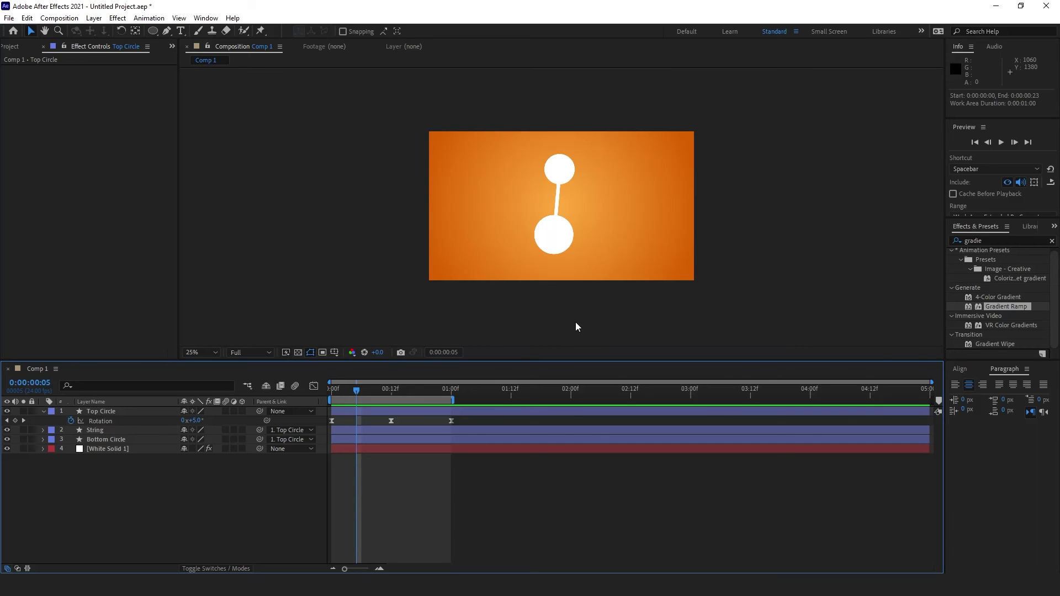
{"action": "mouse_move", "coordinate": [389, 399]}
{"action": "left_mouse_down"}
{"action": "mouse_move", "coordinate": [330, 383]}
{"action": "mouse_move", "coordinate": [448, 407]}
{"action": "mouse_move", "coordinate": [401, 396]}
{"action": "left_mouse_up"}
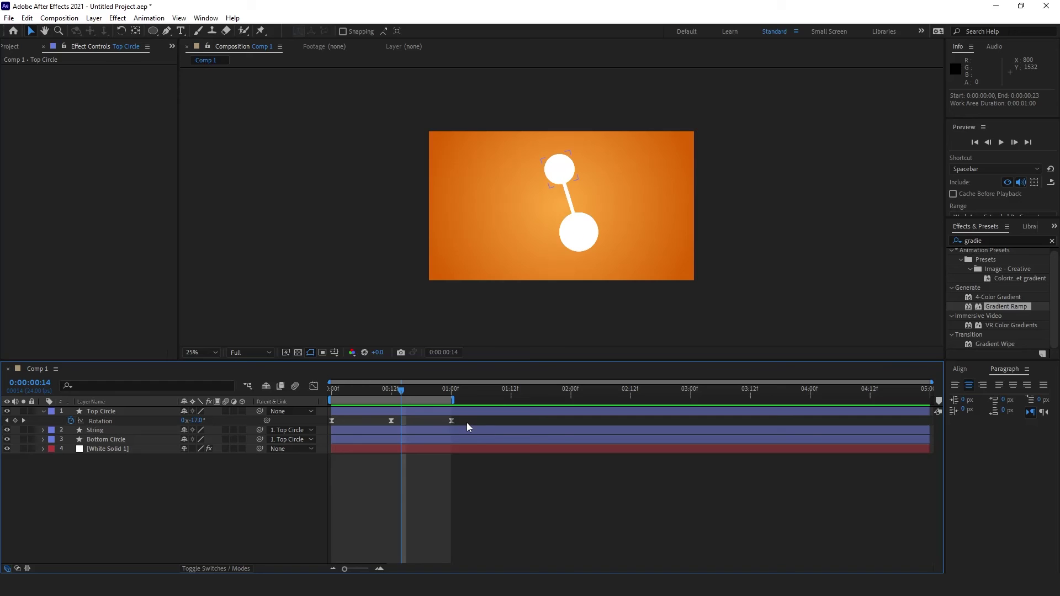
Stretch the Top Circle's three Rotation keyframes proportionally so the last one falls past the 3-second mark
{"action": "left_click_drag", "start_coordinate": [466, 422], "coordinate": [326, 415]}
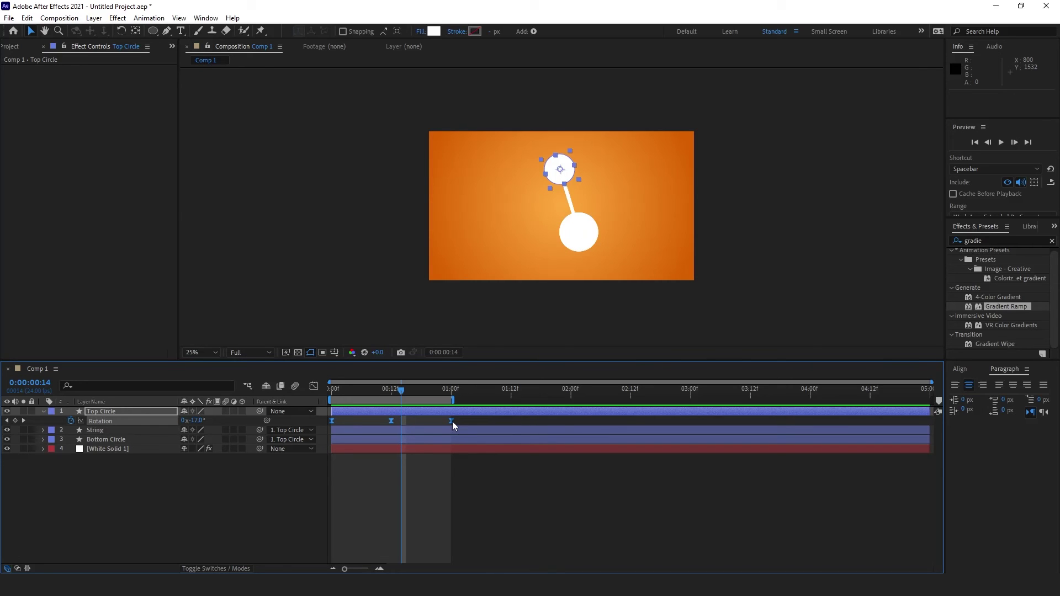
{"action": "left_click_drag", "start_coordinate": [451, 422], "coordinate": [719, 422]}
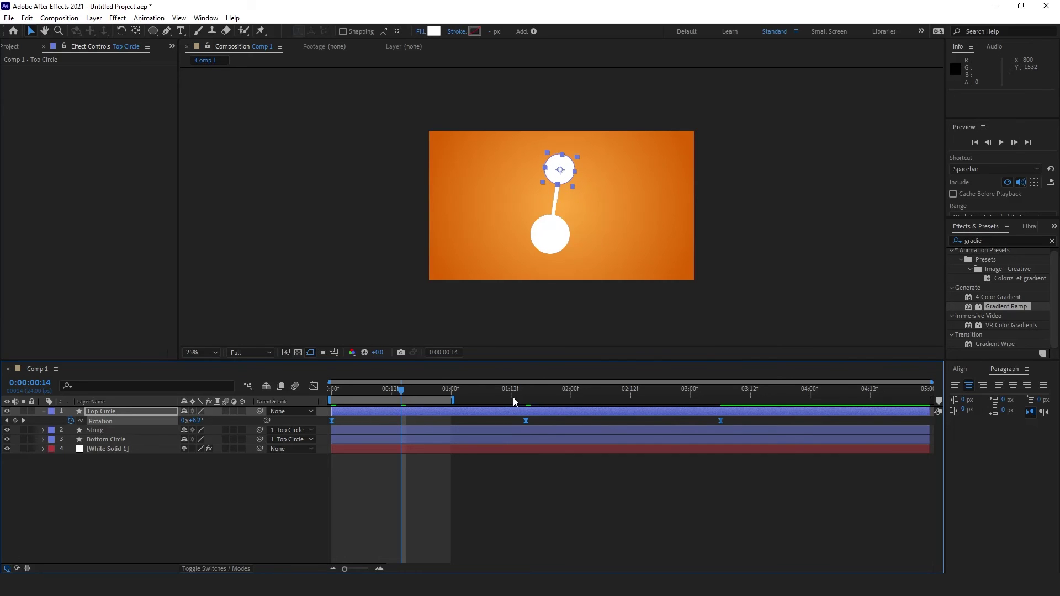
Undo the proportional stretch of the Top Circle's Rotation keyframes and extend the work area's end to 0:00:04:18
{"action": "left_click_drag", "start_coordinate": [514, 398], "coordinate": [416, 405]}
{"action": "key", "text": "ctrl+z"}
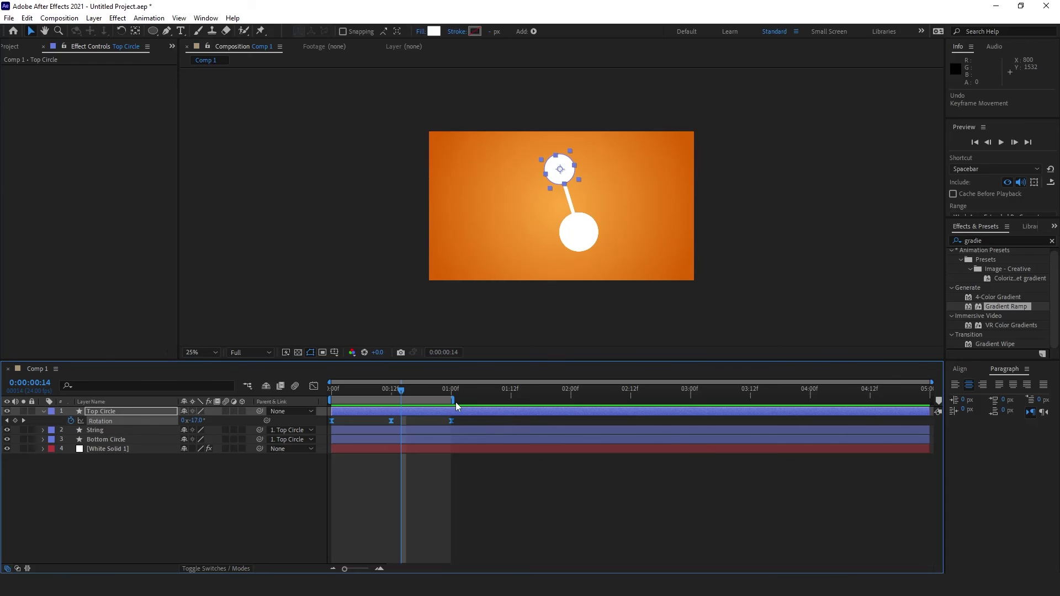
{"action": "left_click_drag", "start_coordinate": [457, 400], "coordinate": [905, 400]}
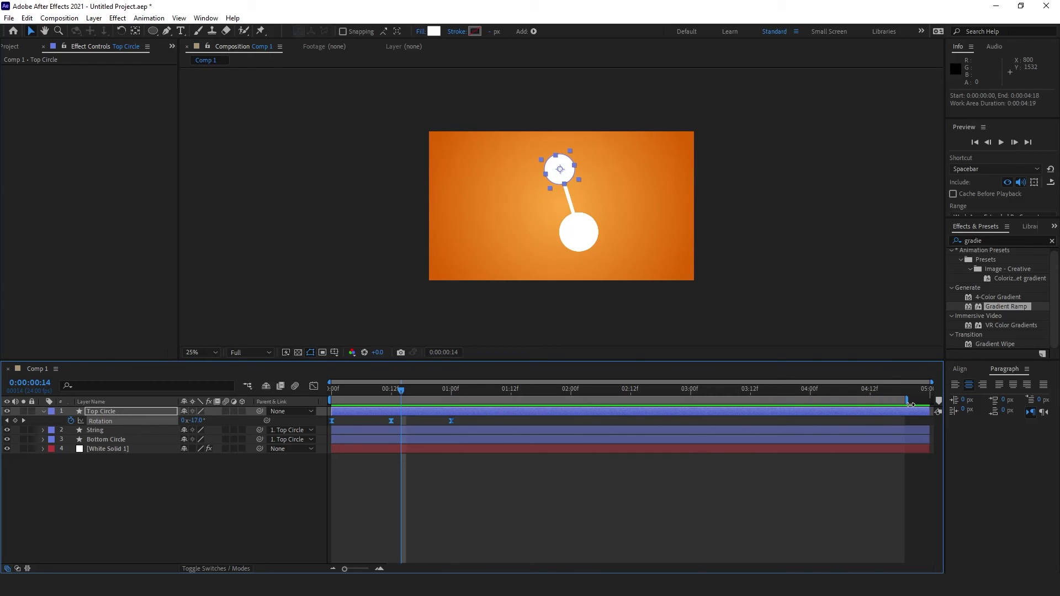
Paste copies of the Top Circle's three Rotation keyframes at 1 second, then copy all five and paste them at 2 seconds
{"action": "left_click", "coordinate": [452, 389]}
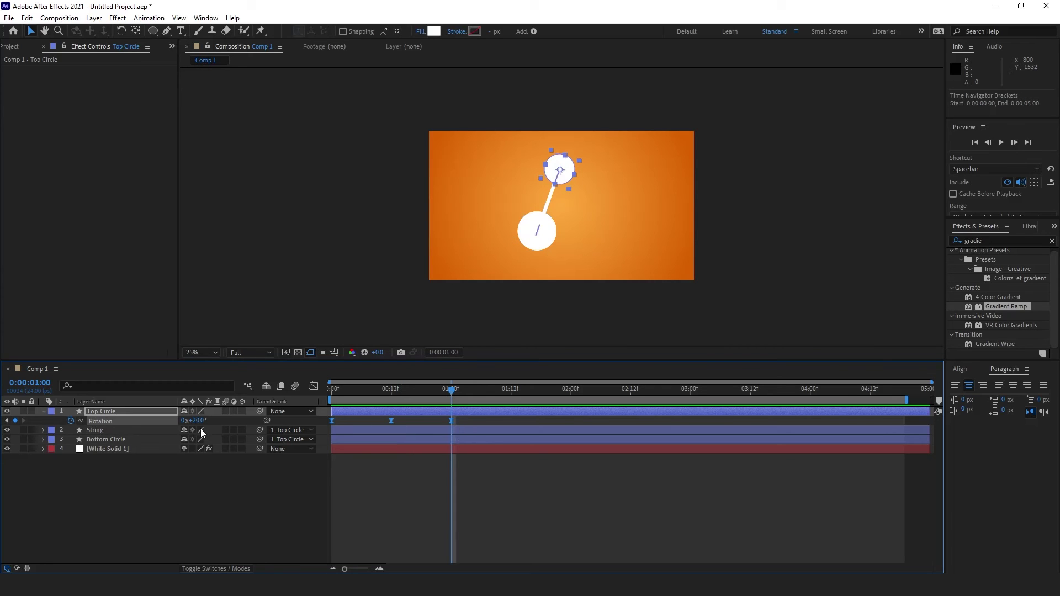
{"action": "key", "text": "ctrl+c"}
{"action": "key", "text": "ctrl+v"}
{"action": "left_click", "coordinate": [24, 421]}
{"action": "left_click", "coordinate": [24, 421]}
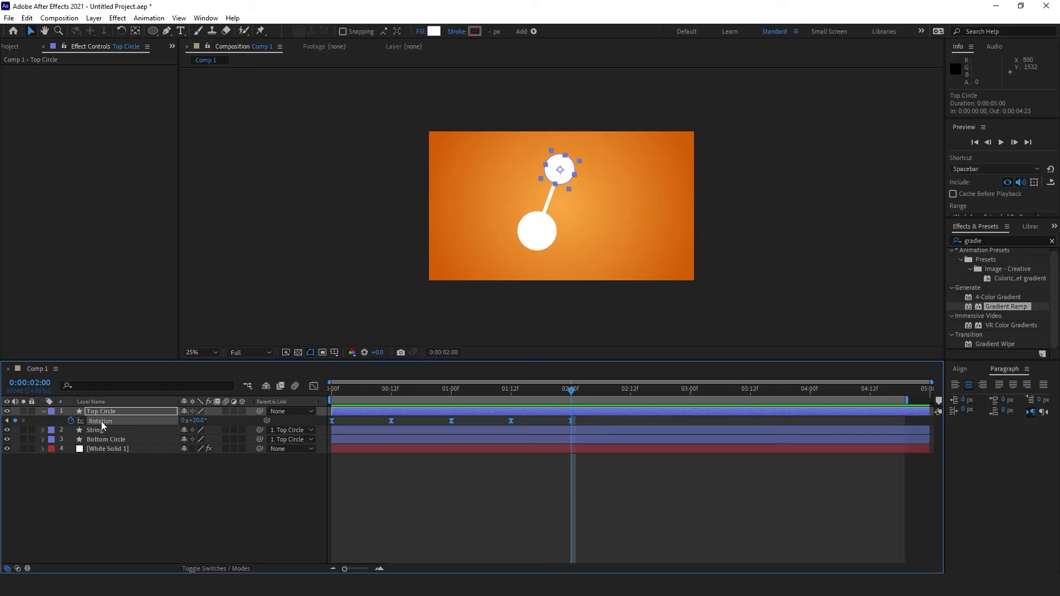
{"action": "key", "text": "ctrl+c"}
{"action": "key", "text": "ctrl+v"}
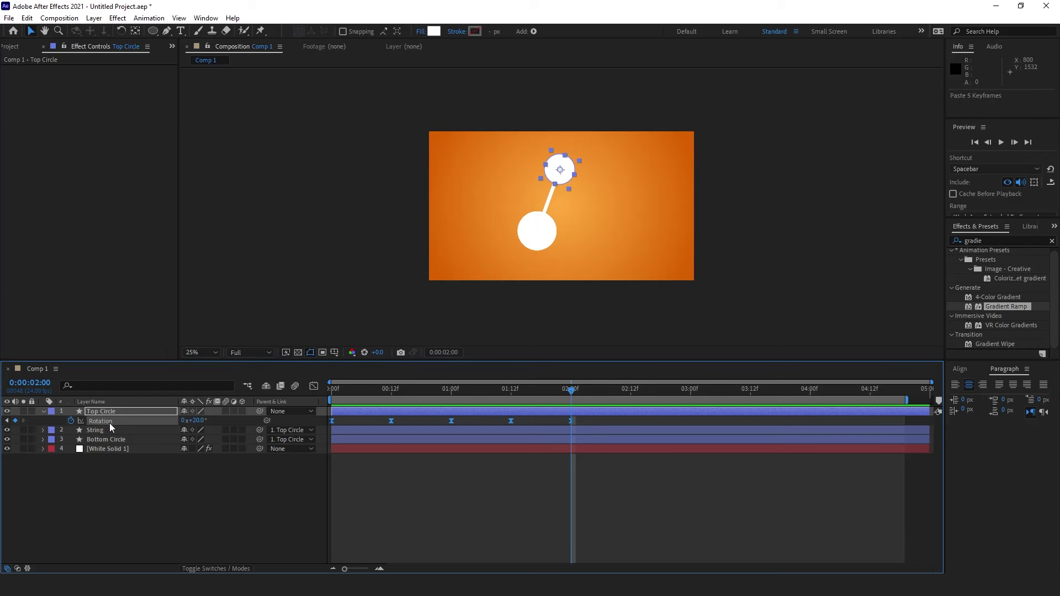
Preview the repeated pendulum swing from the first frame and scrub through the timeline
{"action": "key", "text": "Home"}
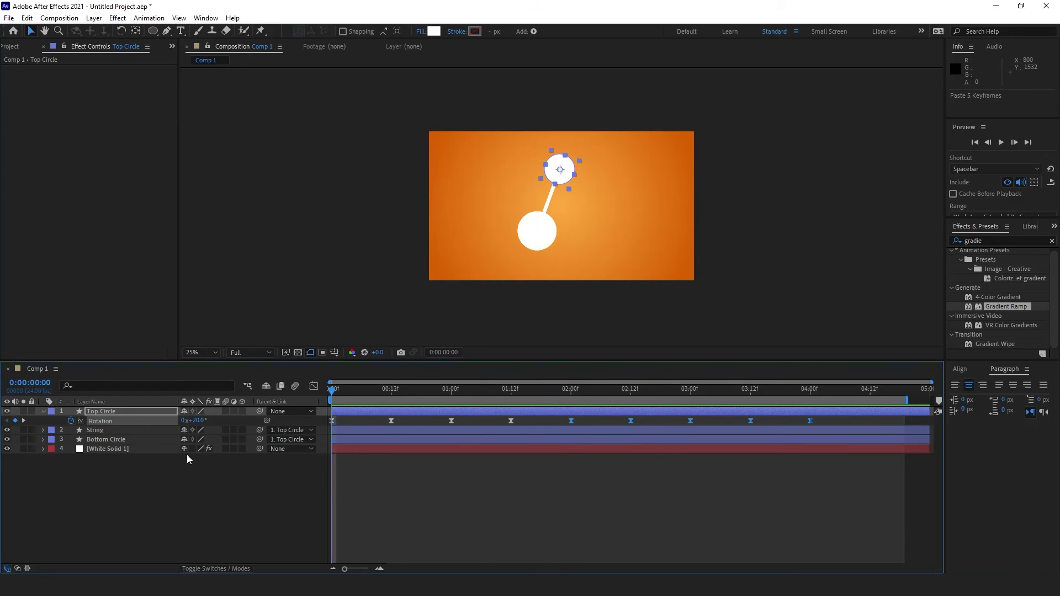
{"action": "key", "text": "space"}
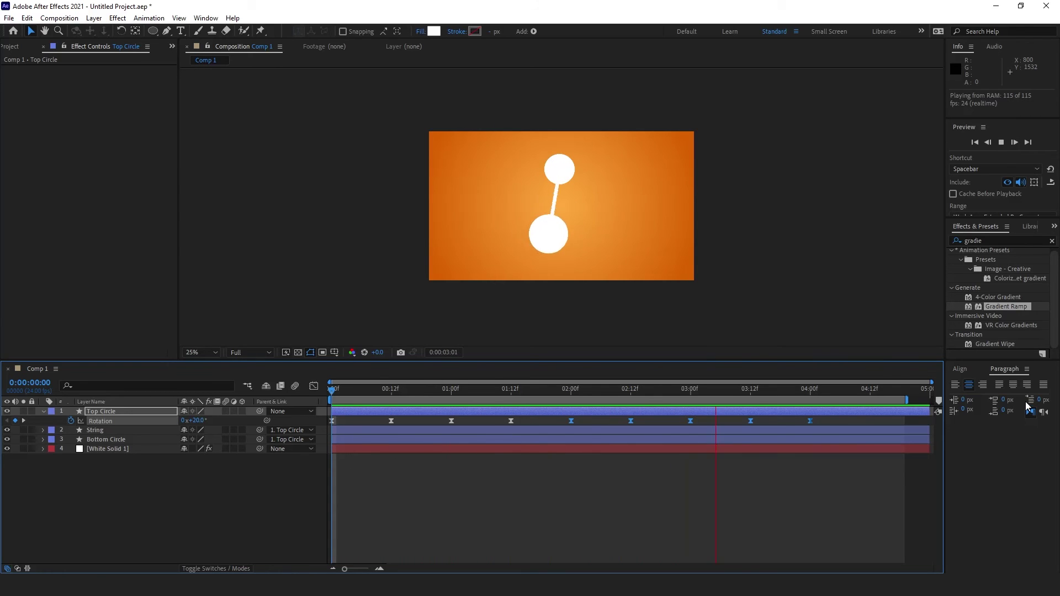
{"action": "left_click", "coordinate": [811, 393]}
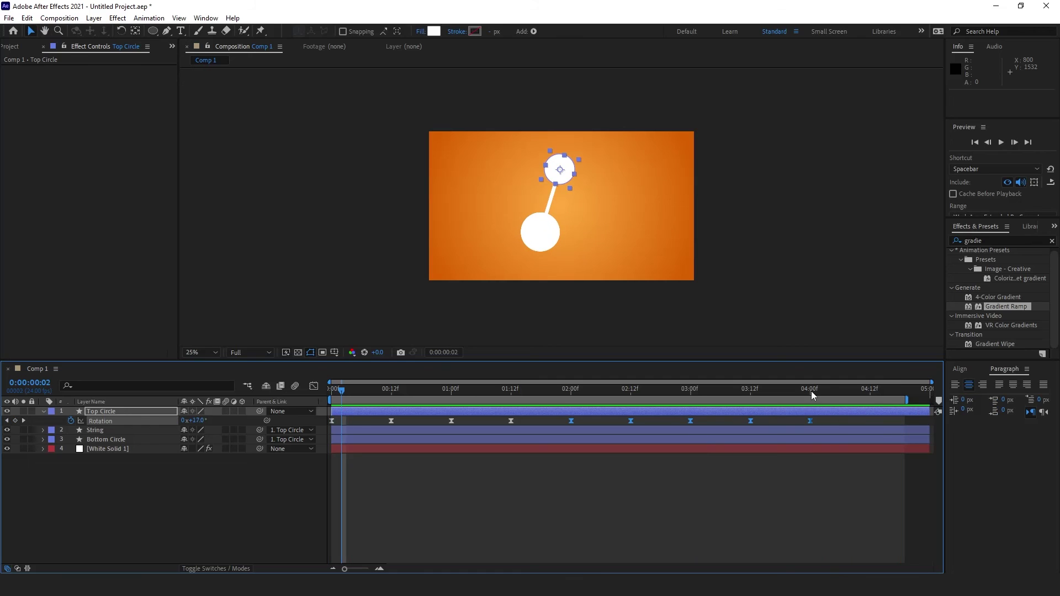
{"action": "left_click_drag", "start_coordinate": [810, 392], "coordinate": [833, 393]}
Undo both pastes of the Rotation keyframes and preview the swing with the work area shortened to end at 1 second
{"action": "key", "text": "ctrl+z"}
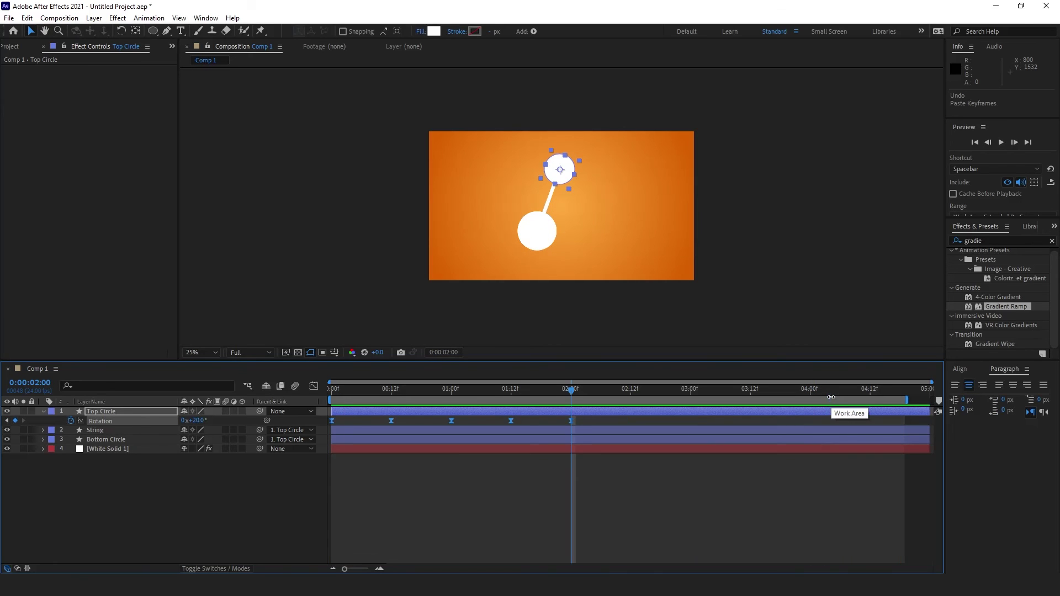
{"action": "key", "text": "ctrl+z"}
{"action": "left_click_drag", "start_coordinate": [906, 400], "coordinate": [383, 390]}
{"action": "key", "text": "space"}
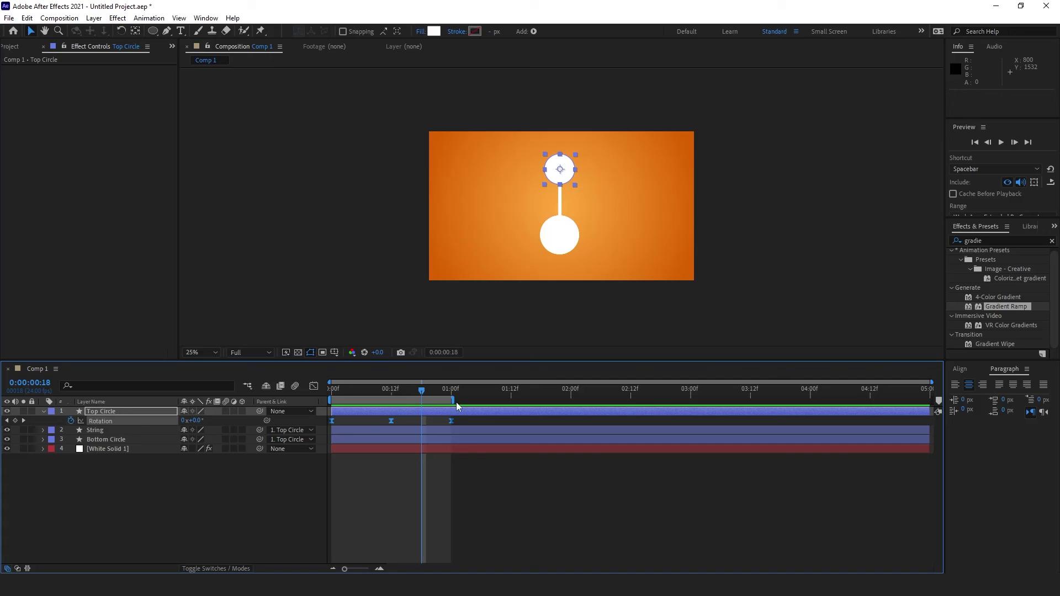
Extend the work area's end to 0:00:04:22 and remove all of the Top Circle's Rotation keyframes
{"action": "left_click_drag", "start_coordinate": [453, 401], "coordinate": [930, 423]}
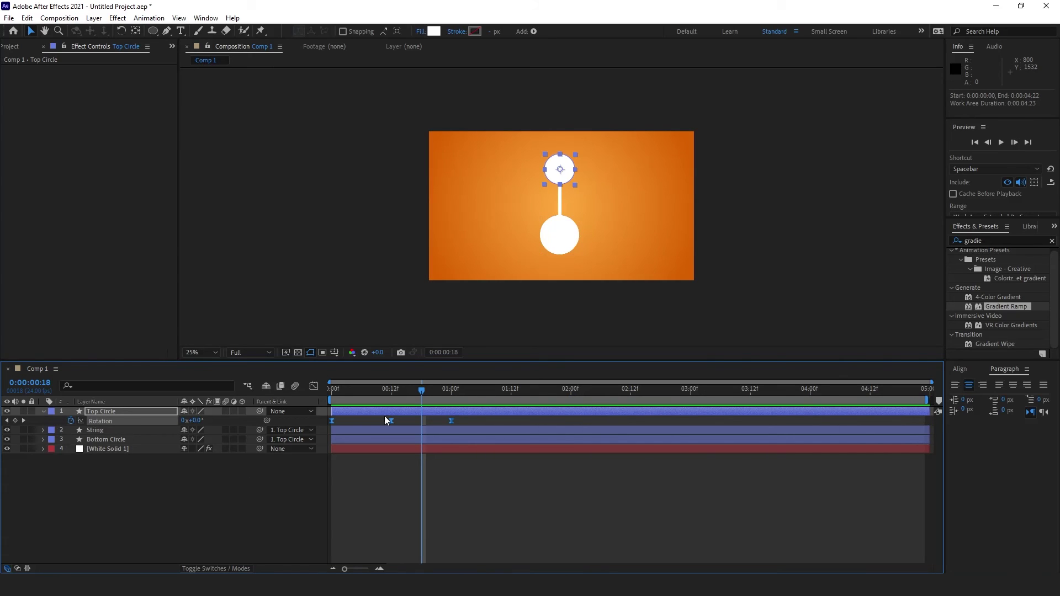
{"action": "left_click", "coordinate": [72, 421]}
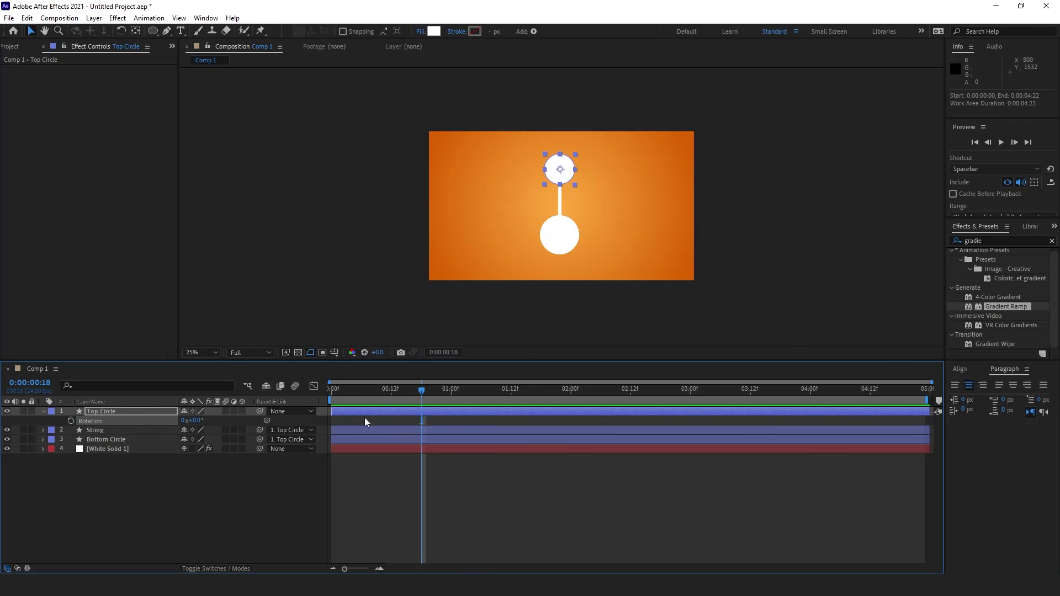
Add the expression Math.sin(time*10)*10 to the Top Circle's Rotation
{"action": "left_click", "coordinate": [71, 421], "text": "alt"}
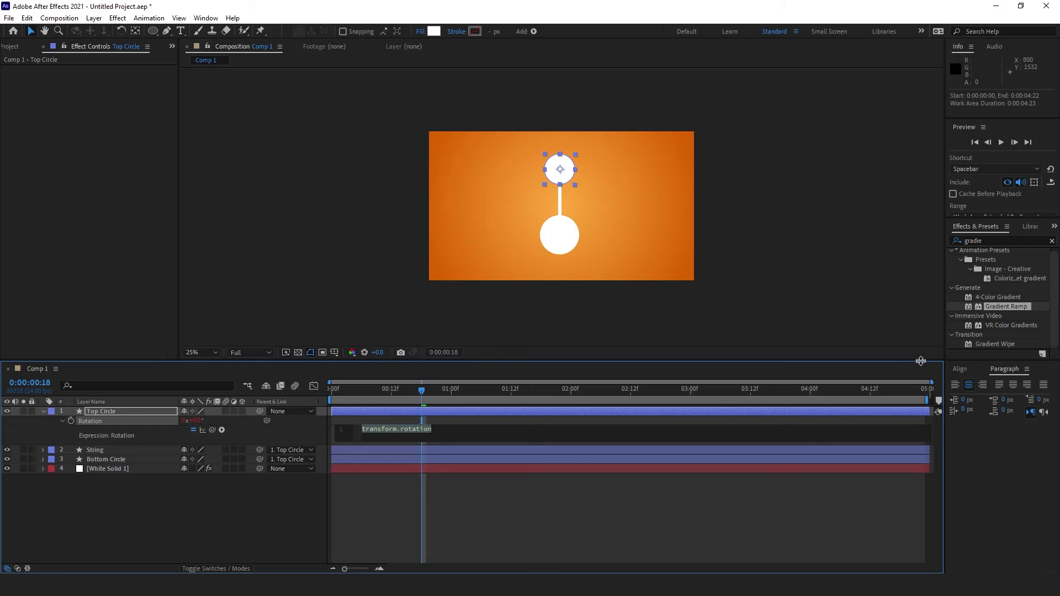
{"action": "type", "text": "Ma"}
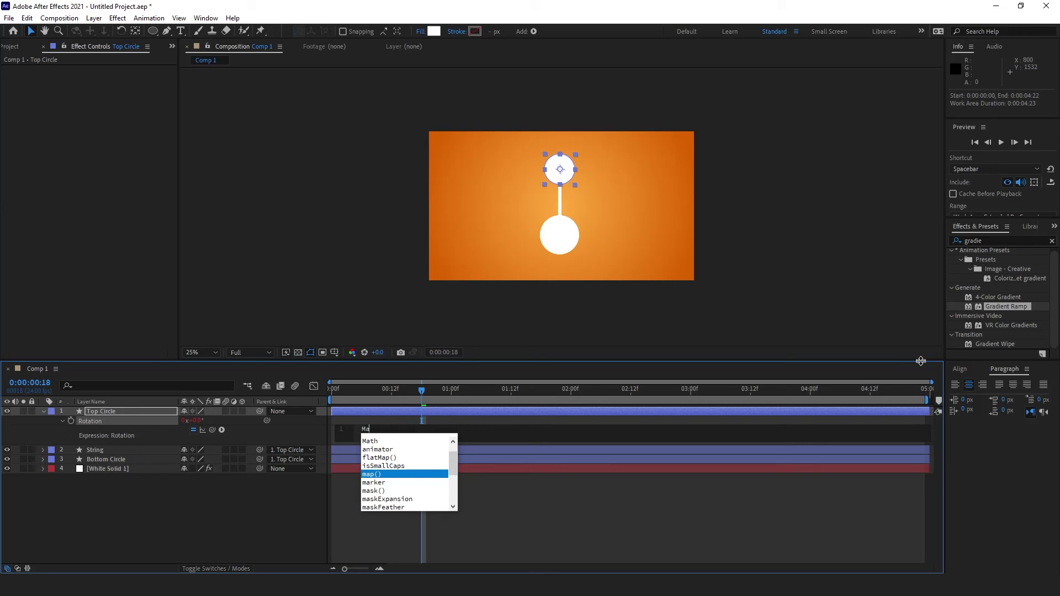
{"action": "type", "text": "th."}
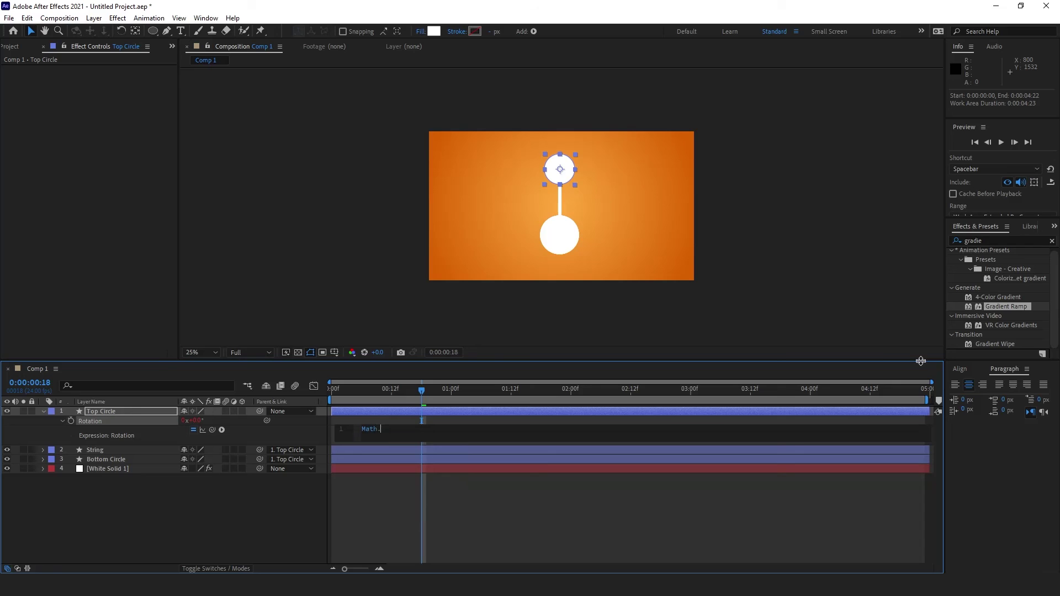
{"action": "type", "text": "si"}
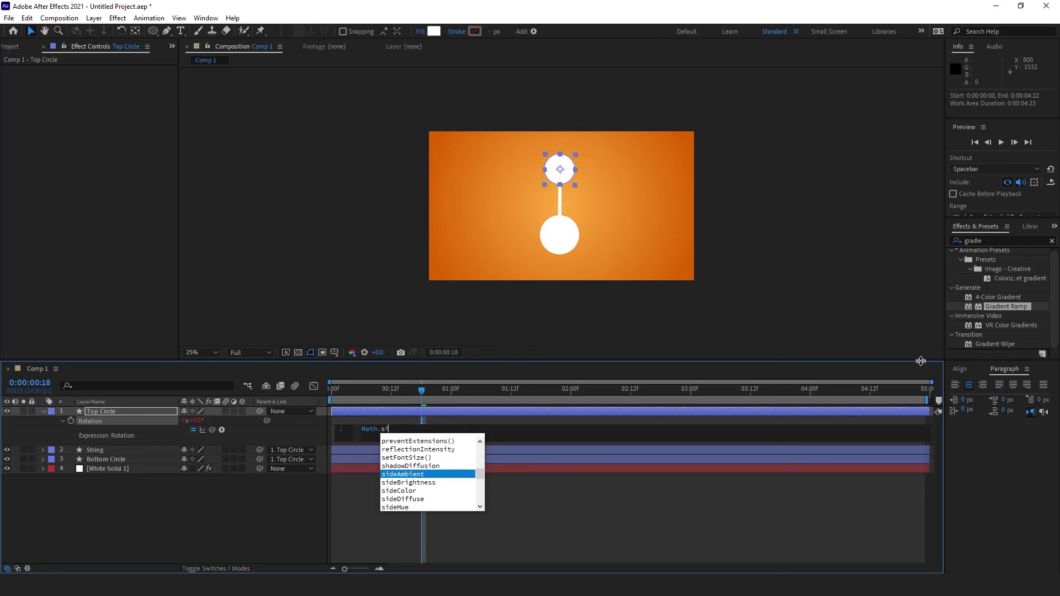
{"action": "type", "text": "n"}
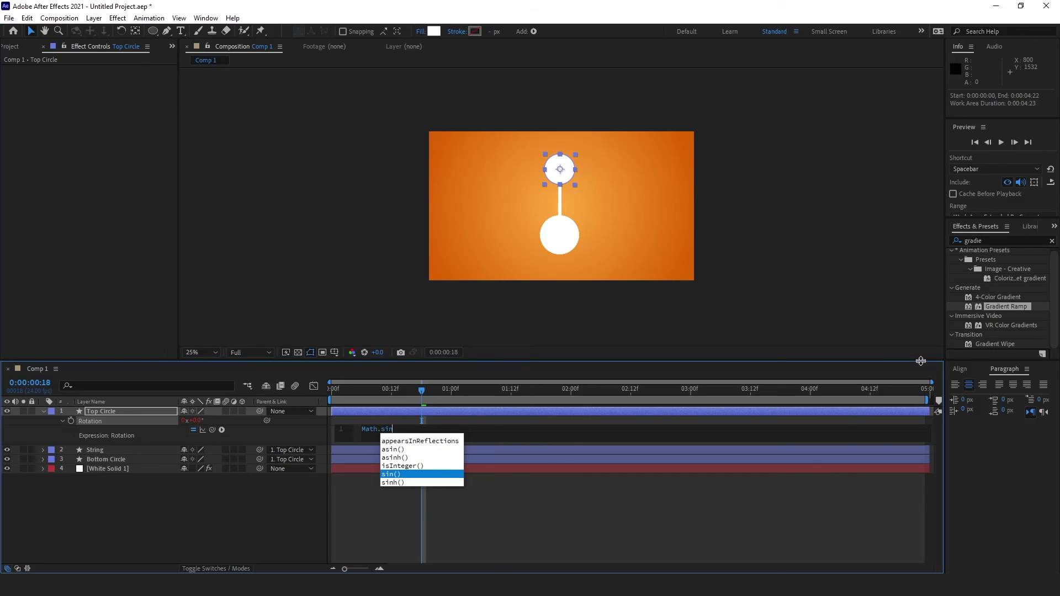
{"action": "type", "text": "("}
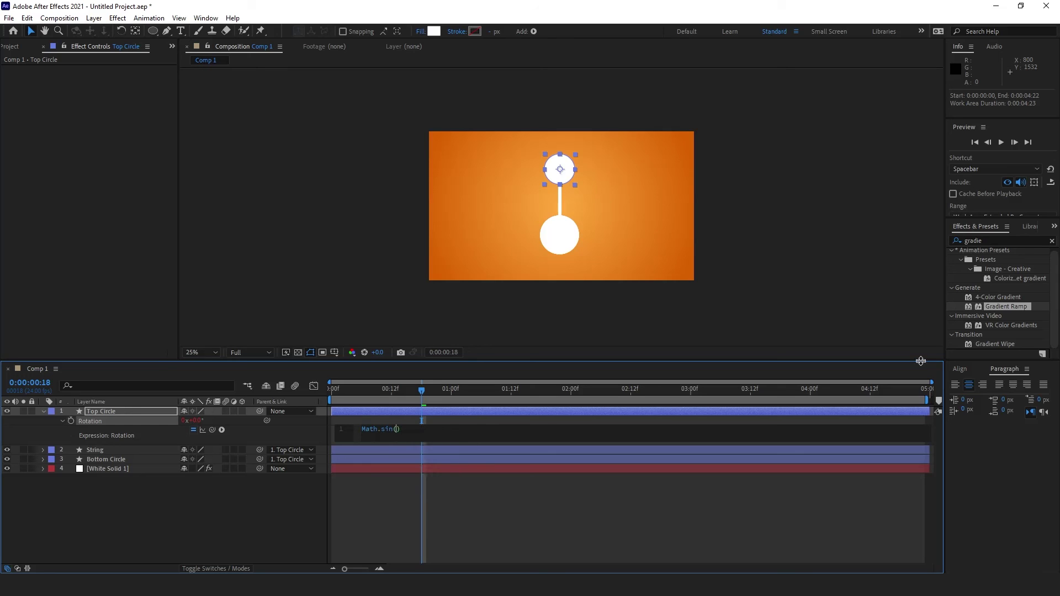
{"action": "type", "text": "time"}
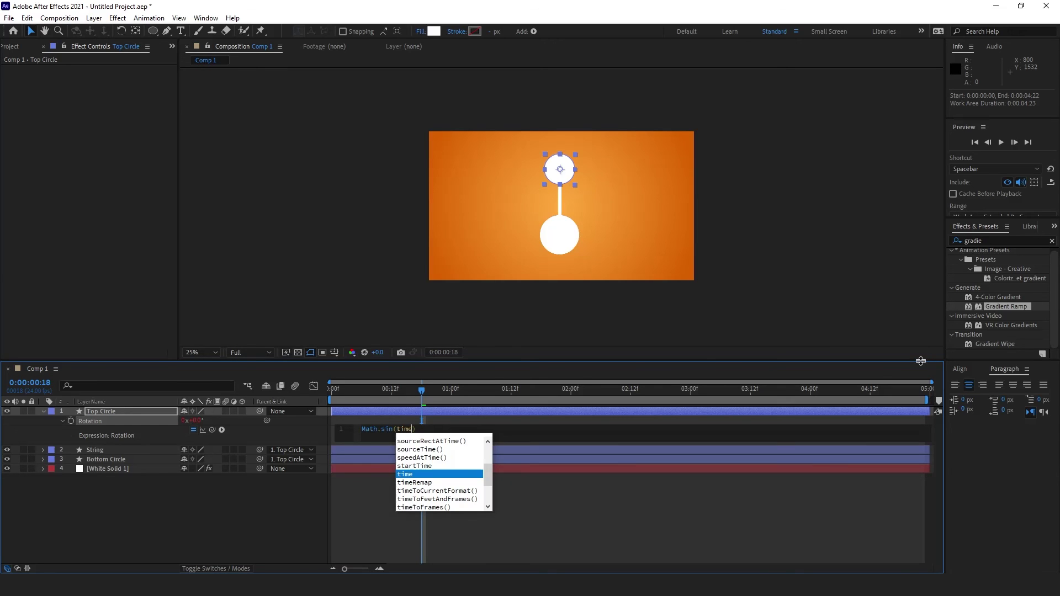
{"action": "type", "text": "*10"}
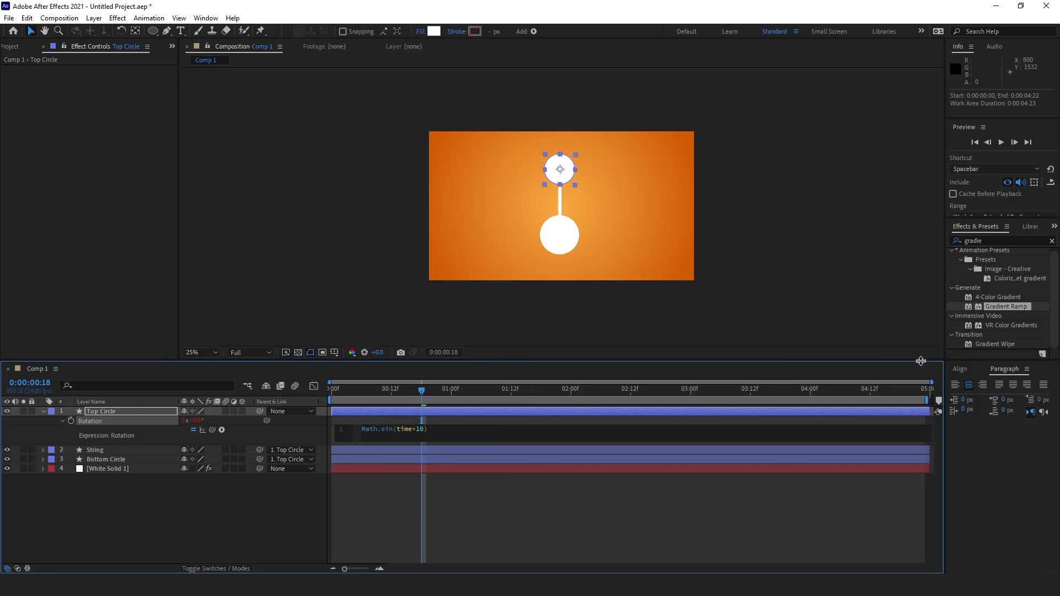
{"action": "type", "text": ")*10"}
{"action": "left_click", "coordinate": [636, 536]}
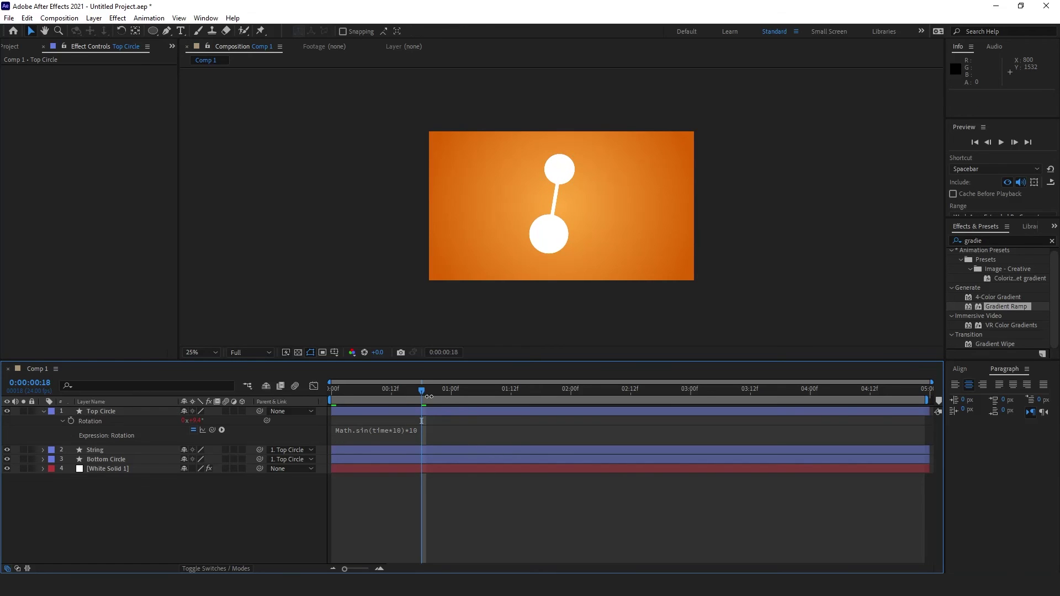
Preview the expression-driven swing from the first frame, then stop at 0:00:00:14
{"action": "key", "text": "Home"}
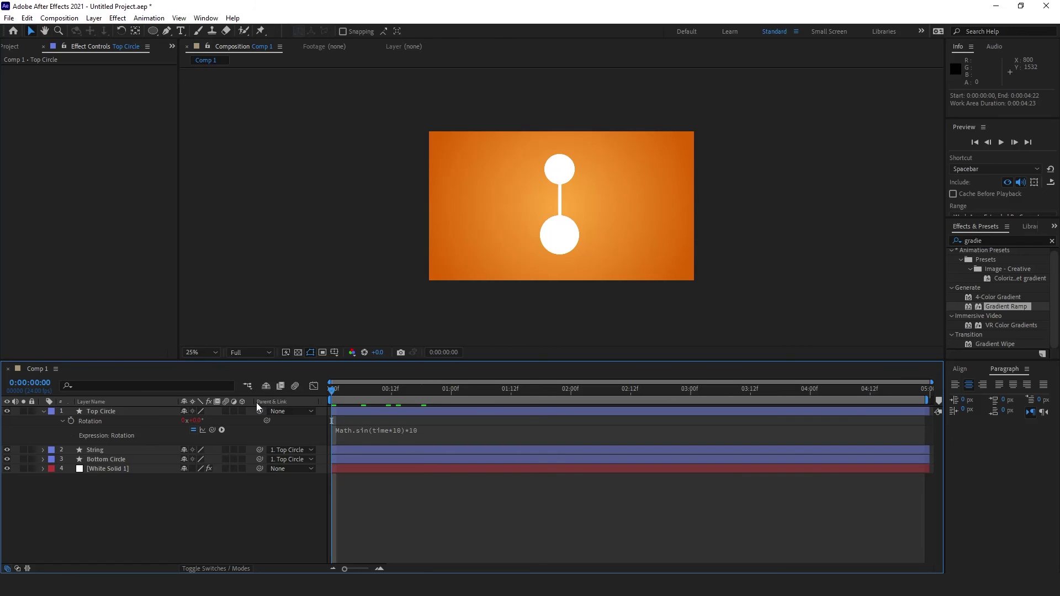
{"action": "key", "text": "space"}
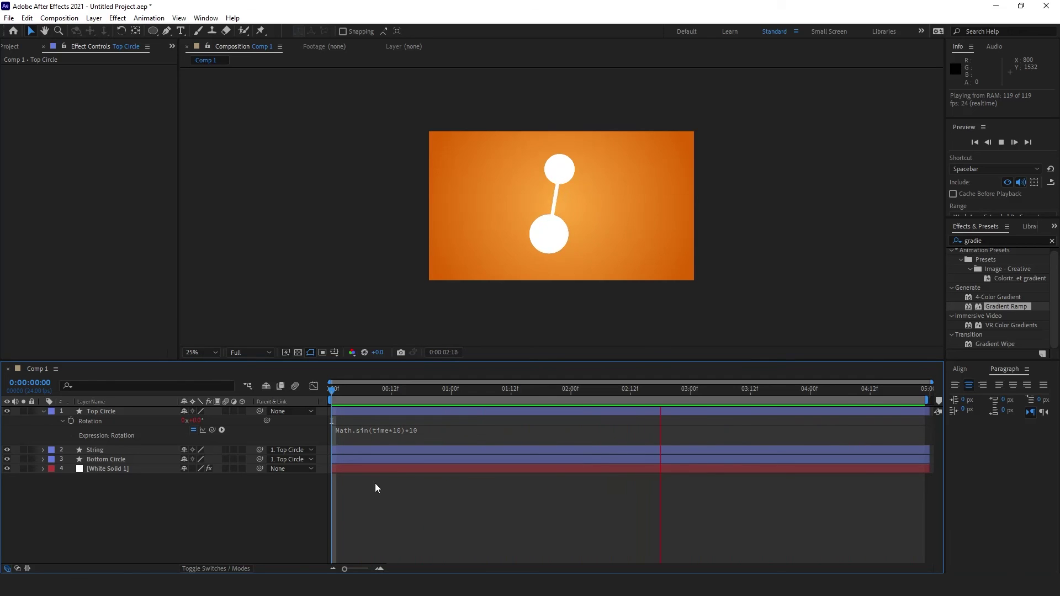
{"action": "left_click", "coordinate": [403, 391]}
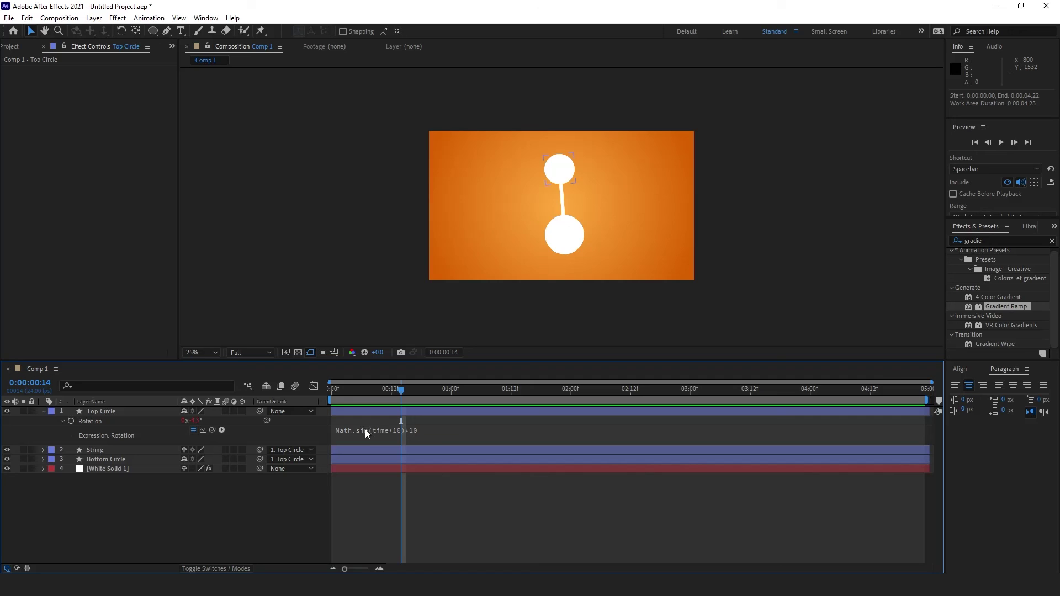
Change the Top Circle's Rotation expression to Math.sin(time*5)*30 and preview the swing from the first frame
{"action": "left_click", "coordinate": [401, 435]}
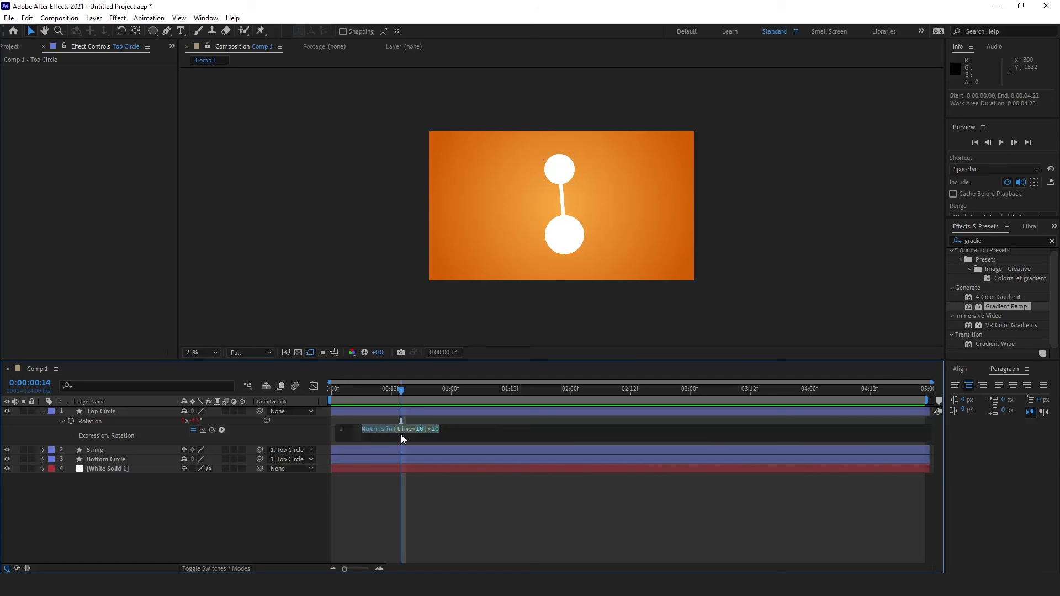
{"action": "left_click", "coordinate": [413, 430]}
{"action": "left_click_drag", "start_coordinate": [400, 393], "coordinate": [297, 403]}
{"action": "key", "text": "space"}
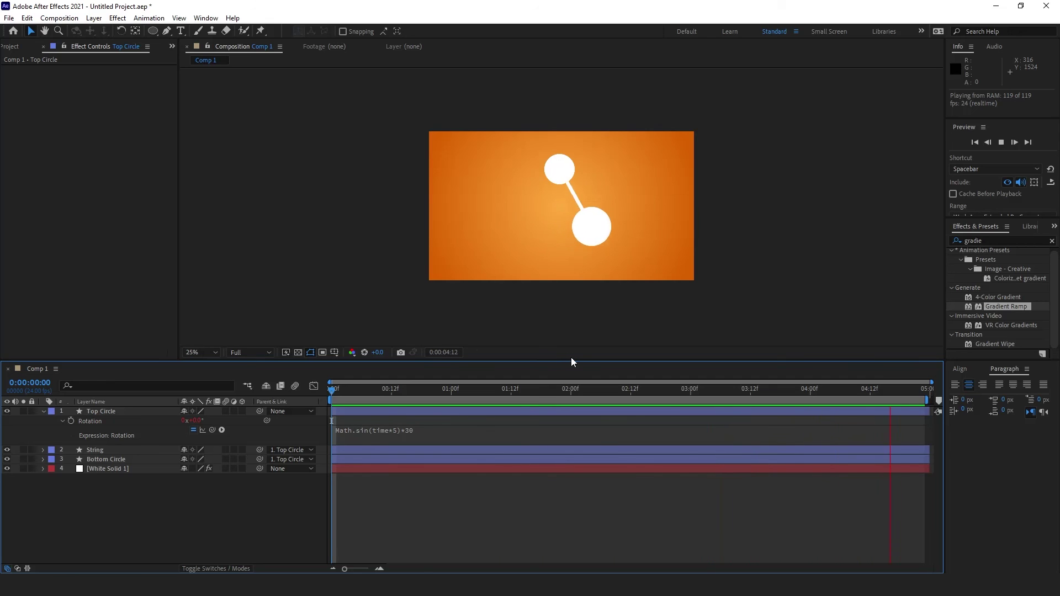
{"action": "key", "text": "space"}
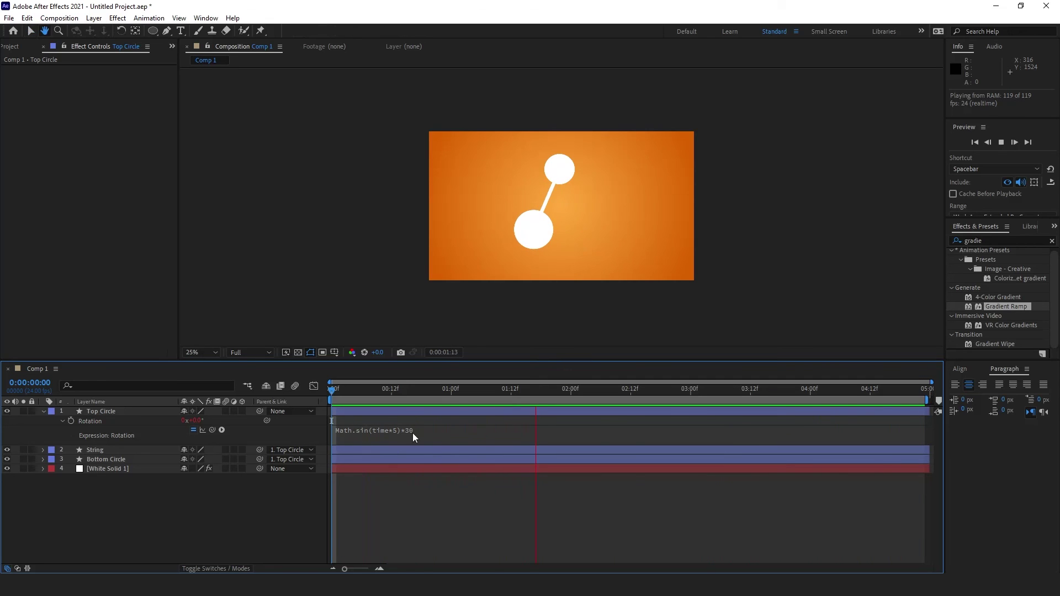
Raise the Rotation expression's amplitude so it reads Math.sin(time*5)*90 and preview the wider swing
{"action": "left_click", "coordinate": [412, 430]}
{"action": "left_click", "coordinate": [429, 430]}
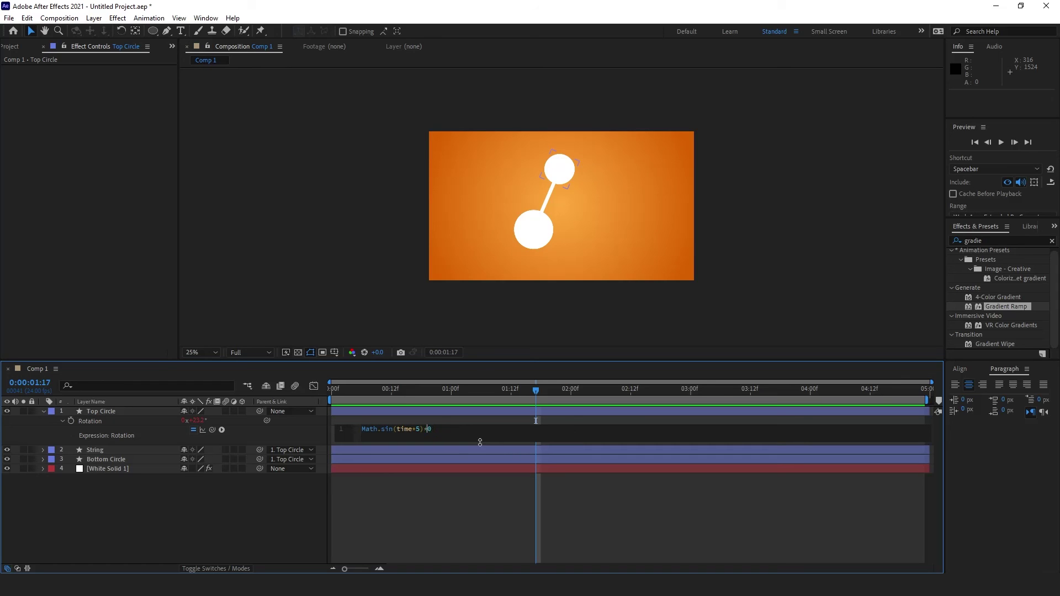
{"action": "left_click", "coordinate": [473, 474]}
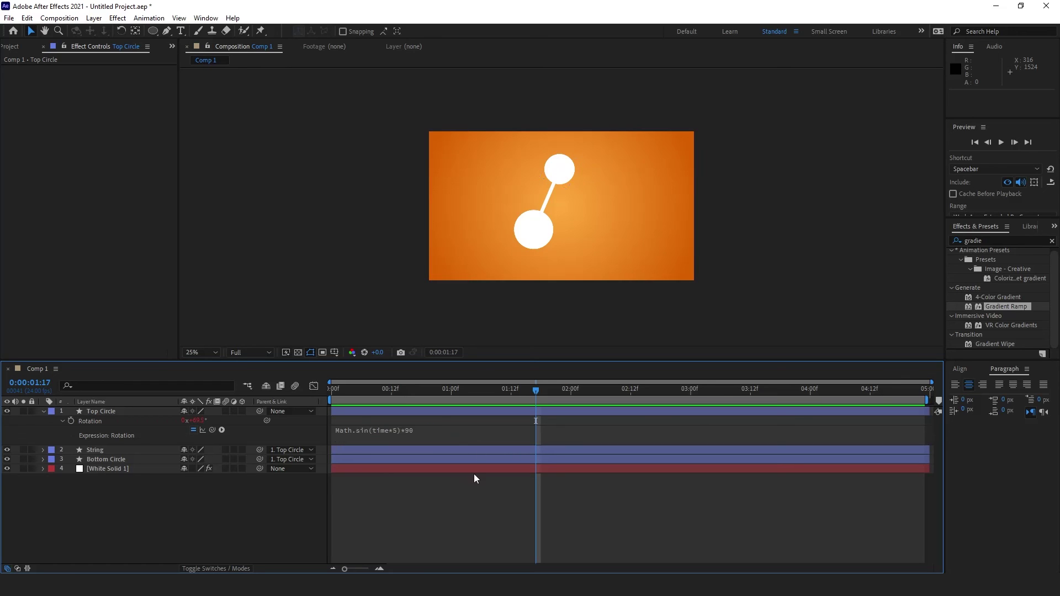
{"action": "key", "text": "space"}
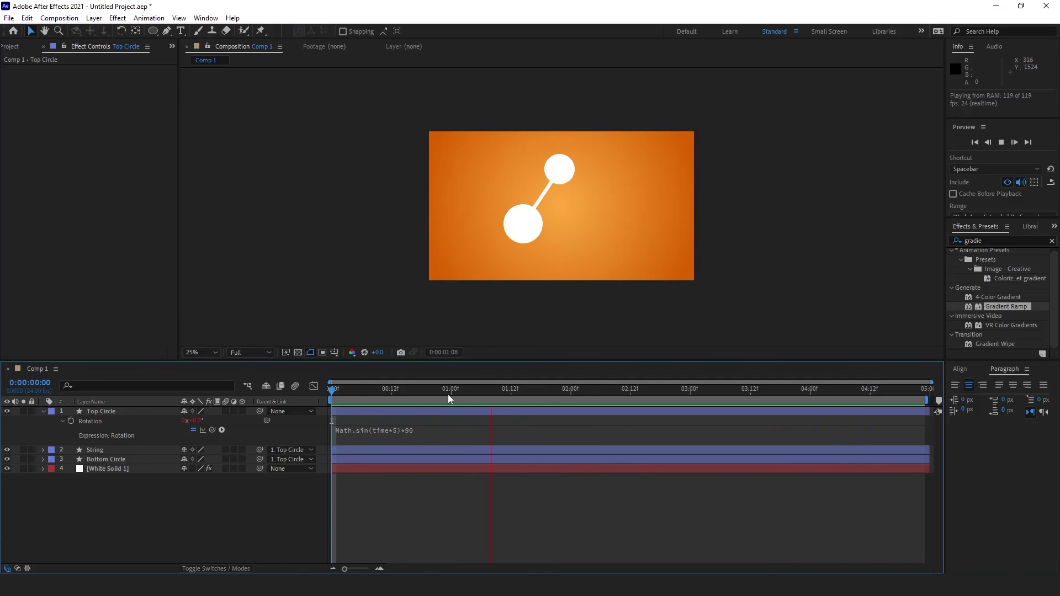
Move to frame 0:00:00:17 and enable motion blur for the composition and the Top Circle, String and Bottom Circle layers
{"action": "left_click", "coordinate": [407, 388]}
{"action": "left_click_drag", "start_coordinate": [406, 388], "coordinate": [416, 388]}
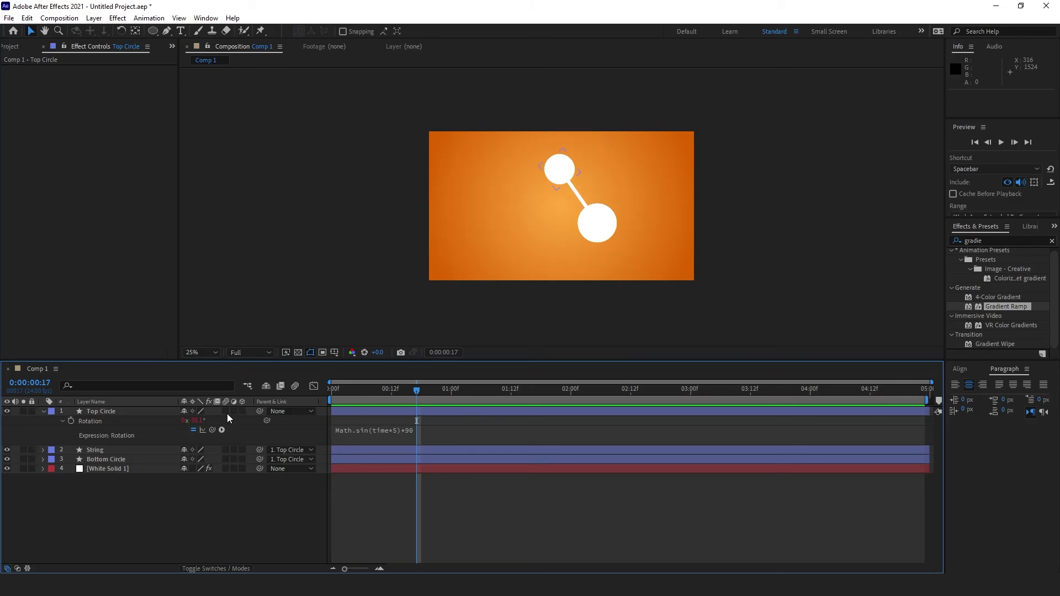
{"action": "mouse_move", "coordinate": [421, 382]}
{"action": "left_mouse_down"}
{"action": "mouse_move", "coordinate": [431, 396]}
{"action": "mouse_move", "coordinate": [419, 392]}
{"action": "left_mouse_up"}
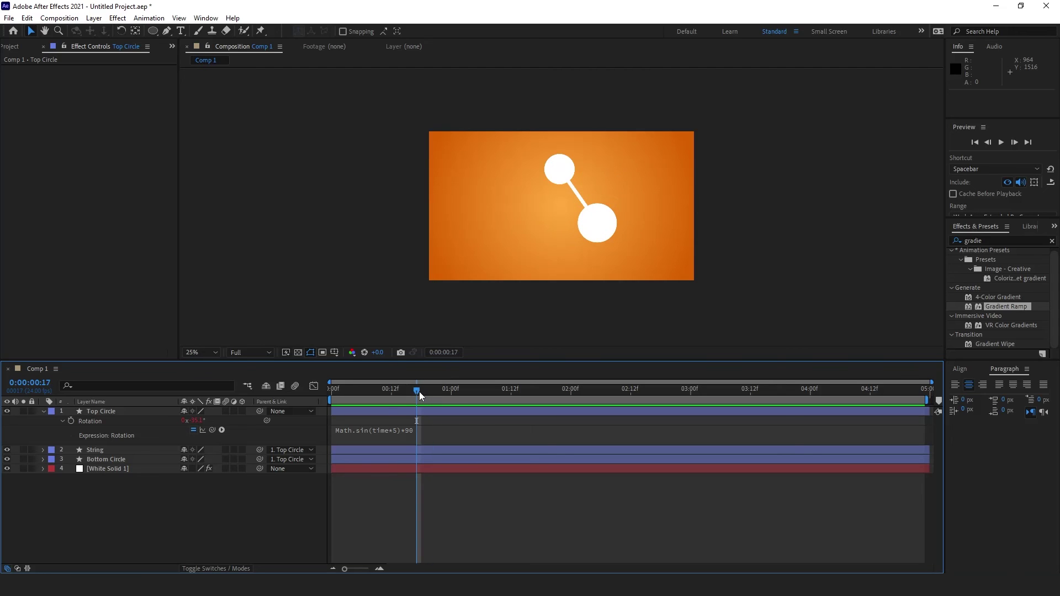
{"action": "left_click", "coordinate": [225, 412]}
{"action": "left_click", "coordinate": [225, 412]}
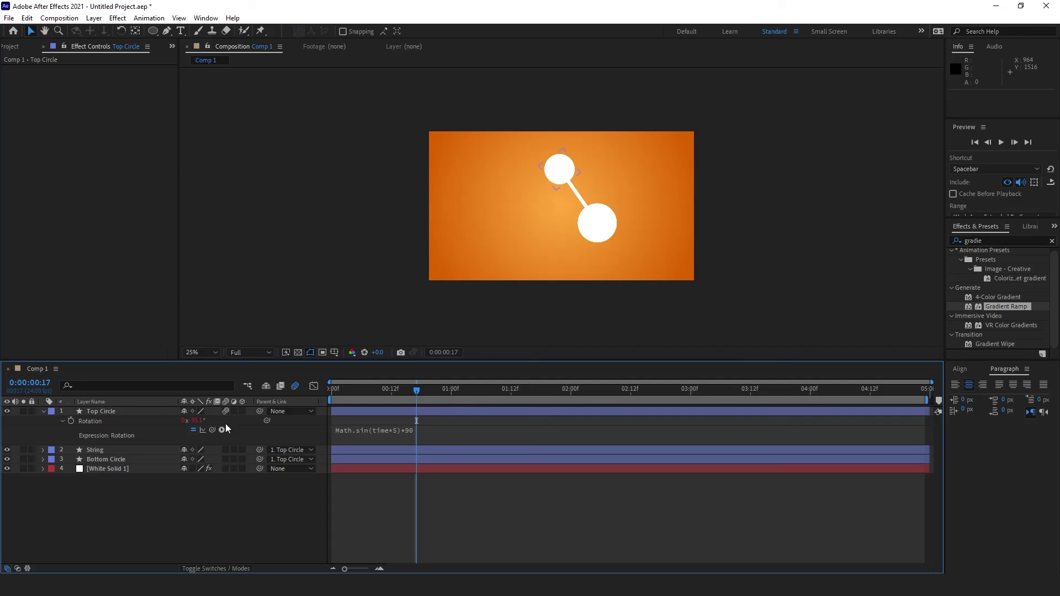
{"action": "left_click", "coordinate": [226, 450]}
{"action": "left_click", "coordinate": [225, 459]}
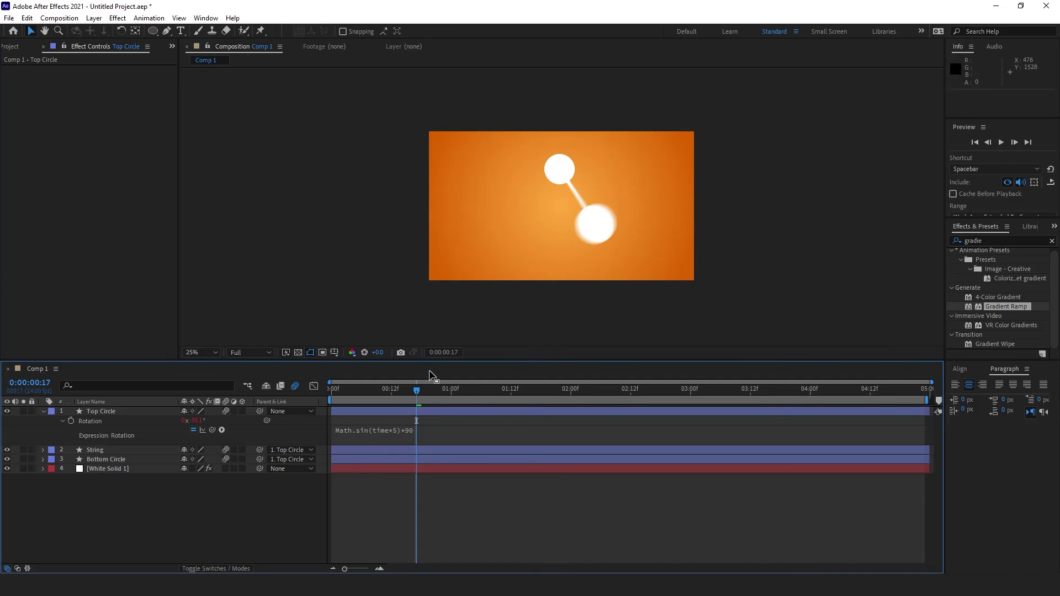
Preview the motion-blurred swing, switch the composition's motion blur off and back on, and replay from the first frame
{"action": "key", "text": "space"}
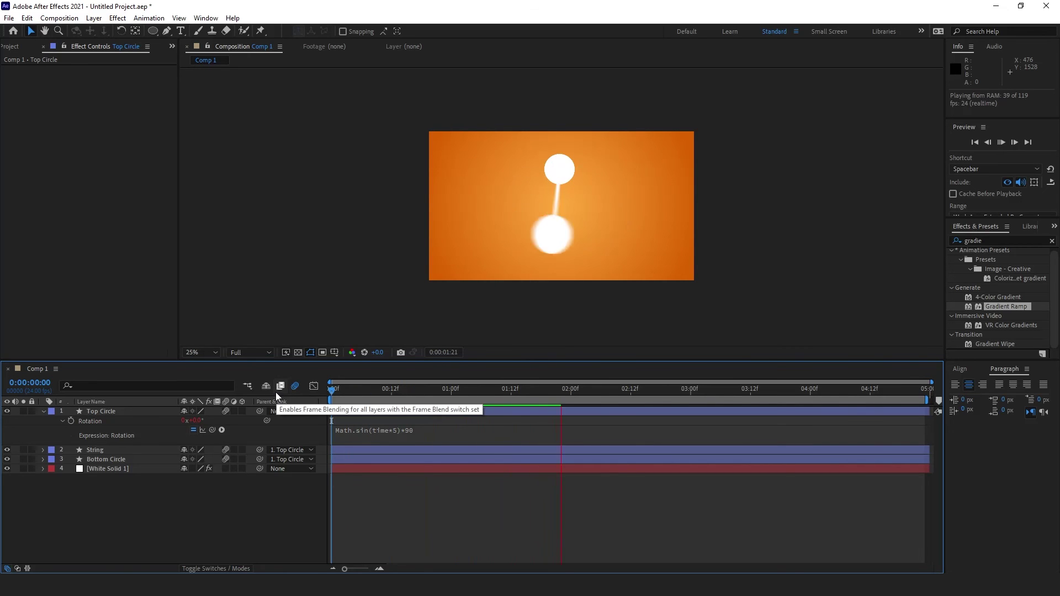
{"action": "key", "text": "space"}
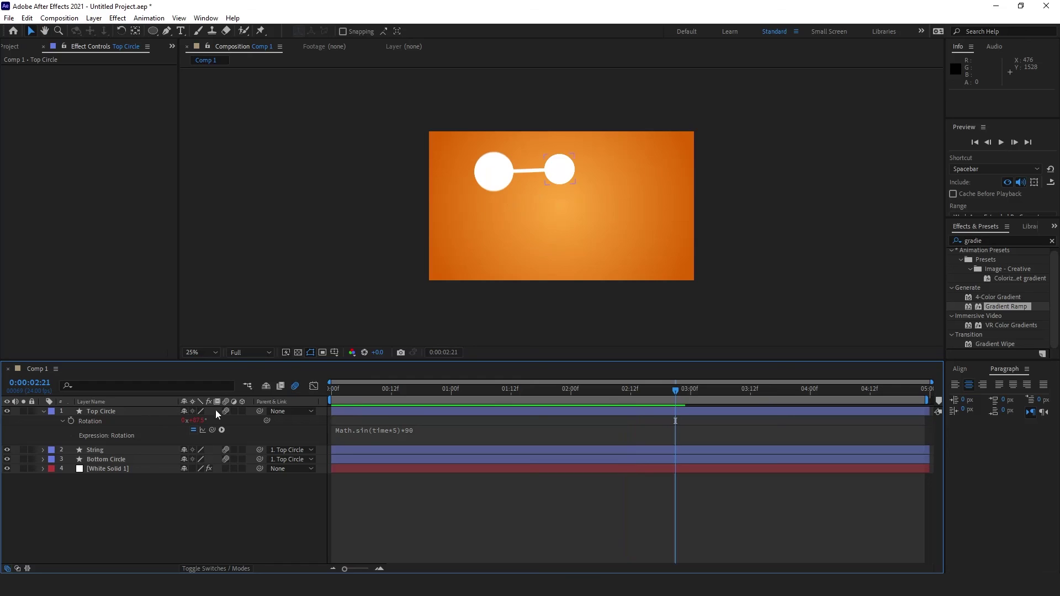
{"action": "left_click", "coordinate": [292, 388]}
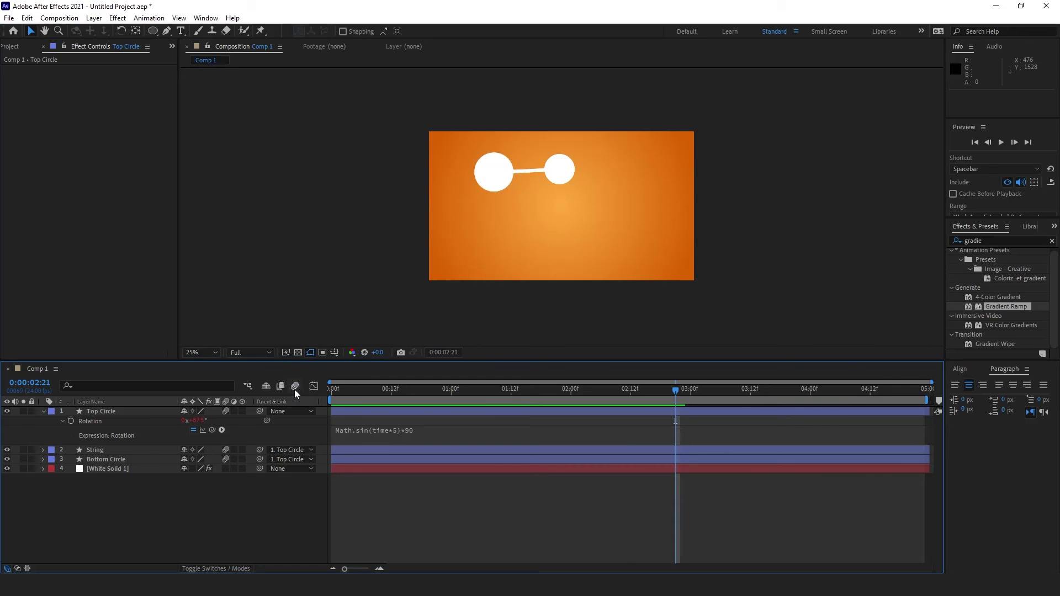
{"action": "left_click", "coordinate": [295, 387]}
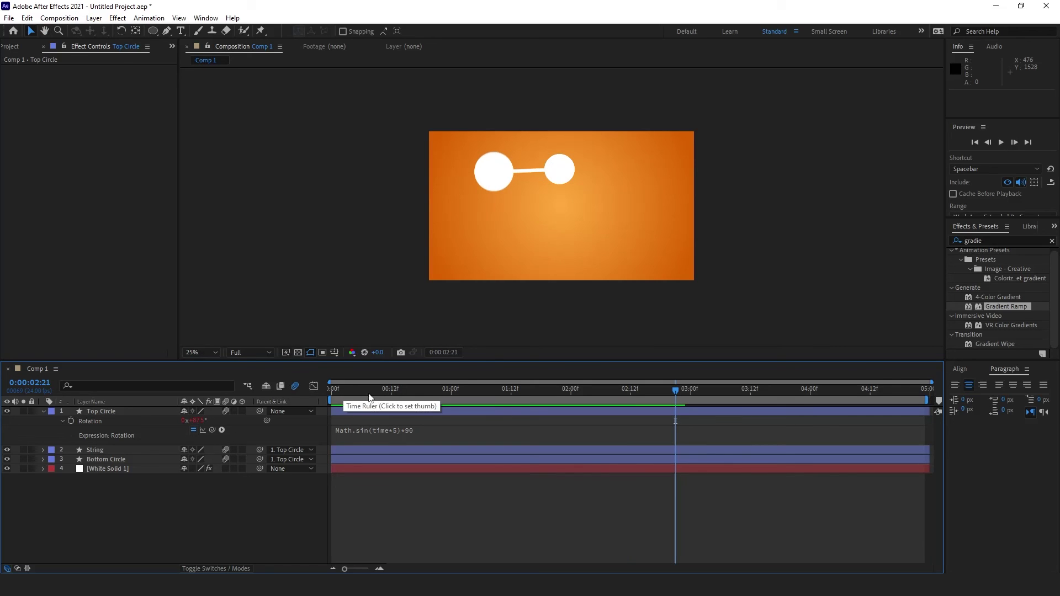
{"action": "key", "text": "Home"}
{"action": "key", "text": "space"}
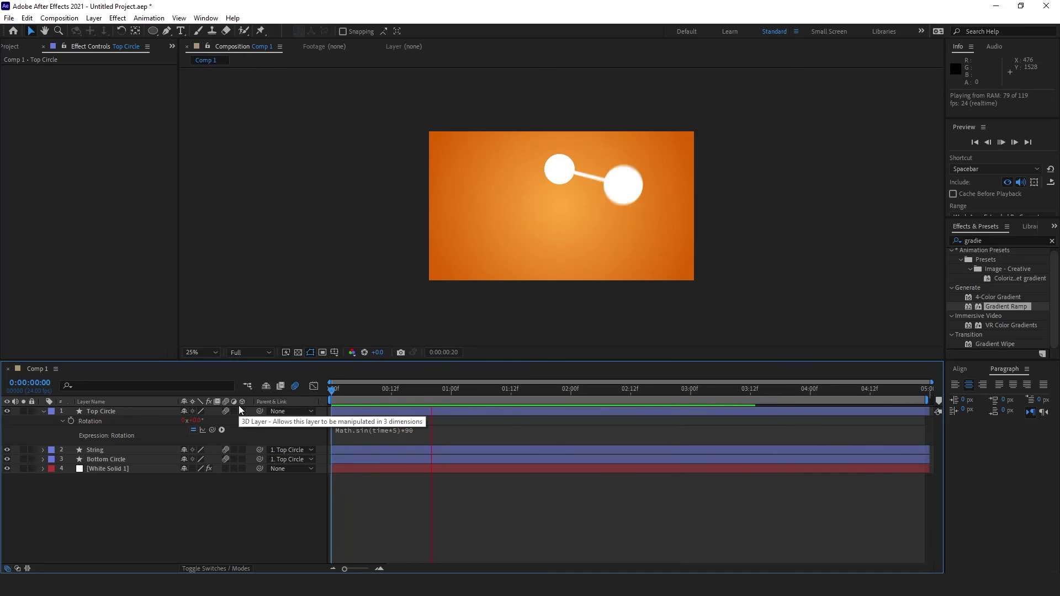